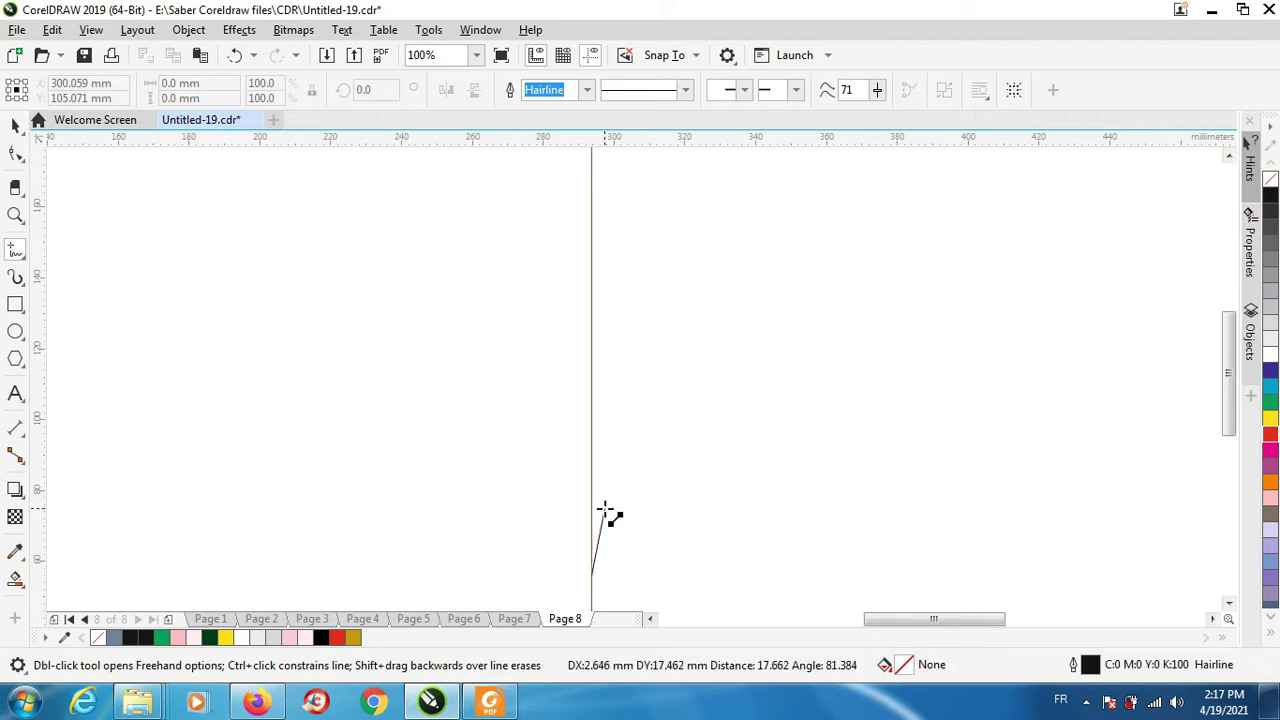
Draw a slanted line about 13 mm wide and 22 mm high from the vertical guideline and bend it into an arc
left_click(639, 493)
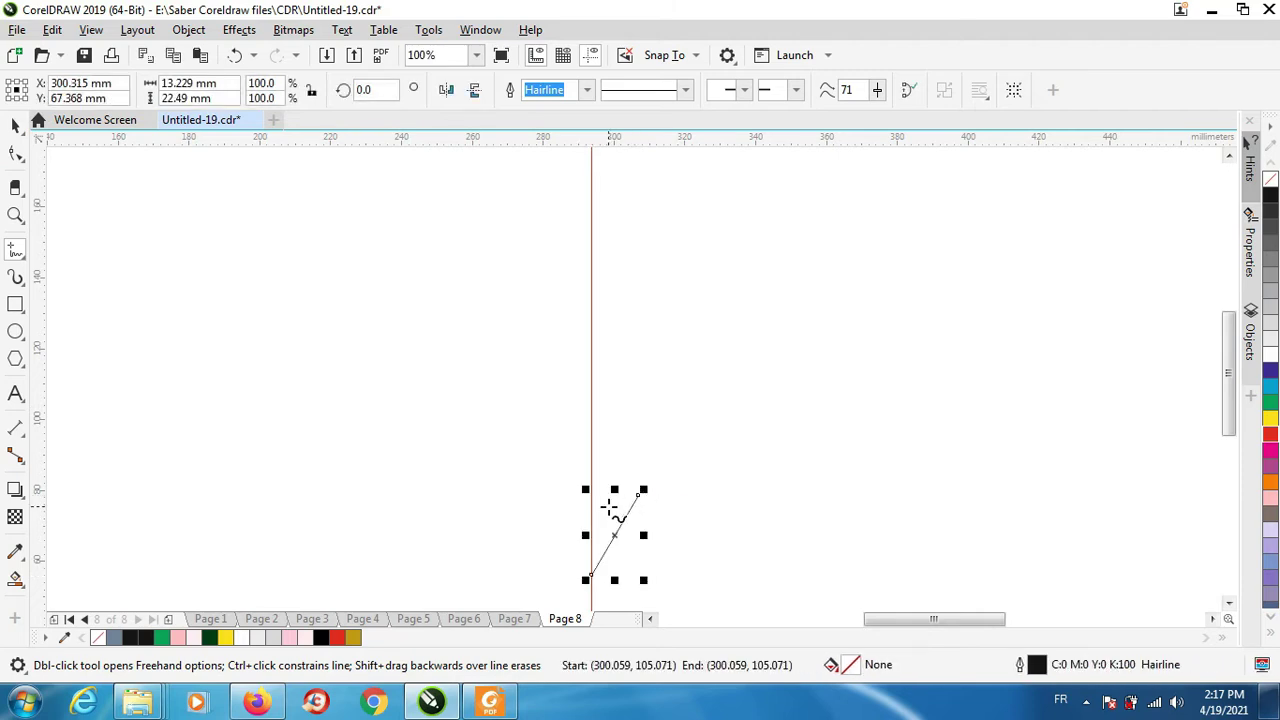
left_click(15, 153)
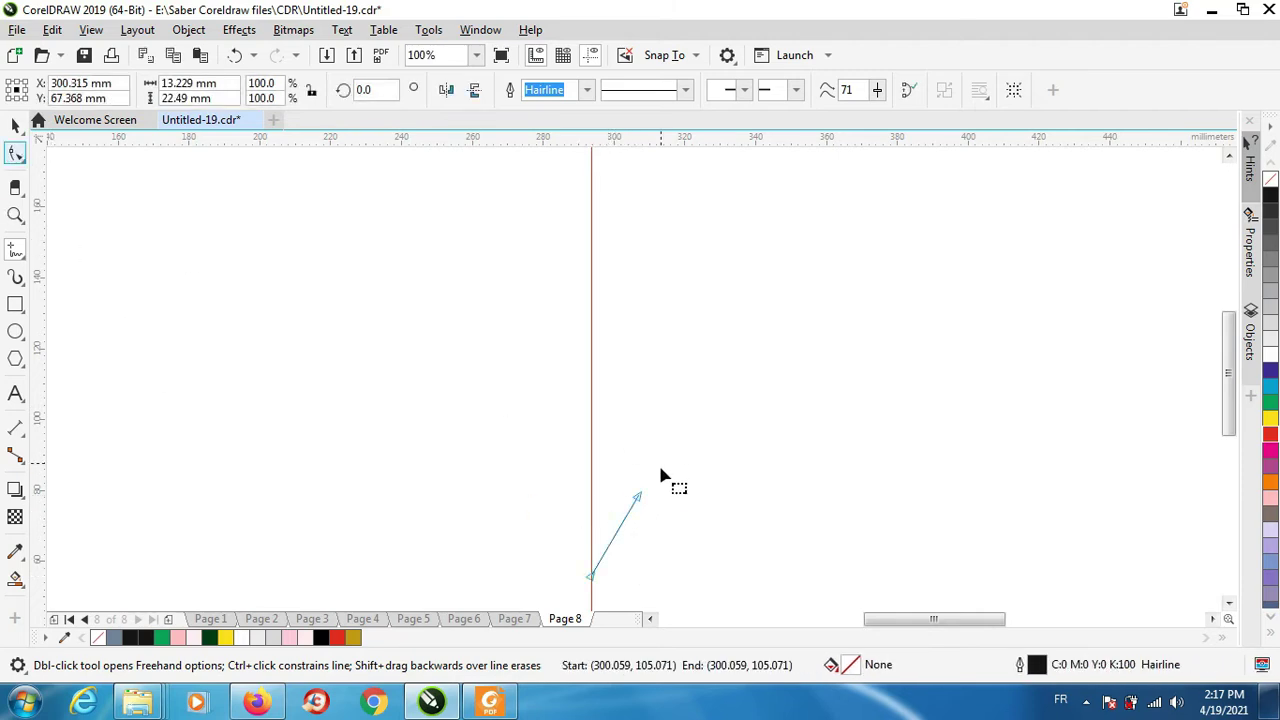
left_click_drag(660, 470, 607, 527)
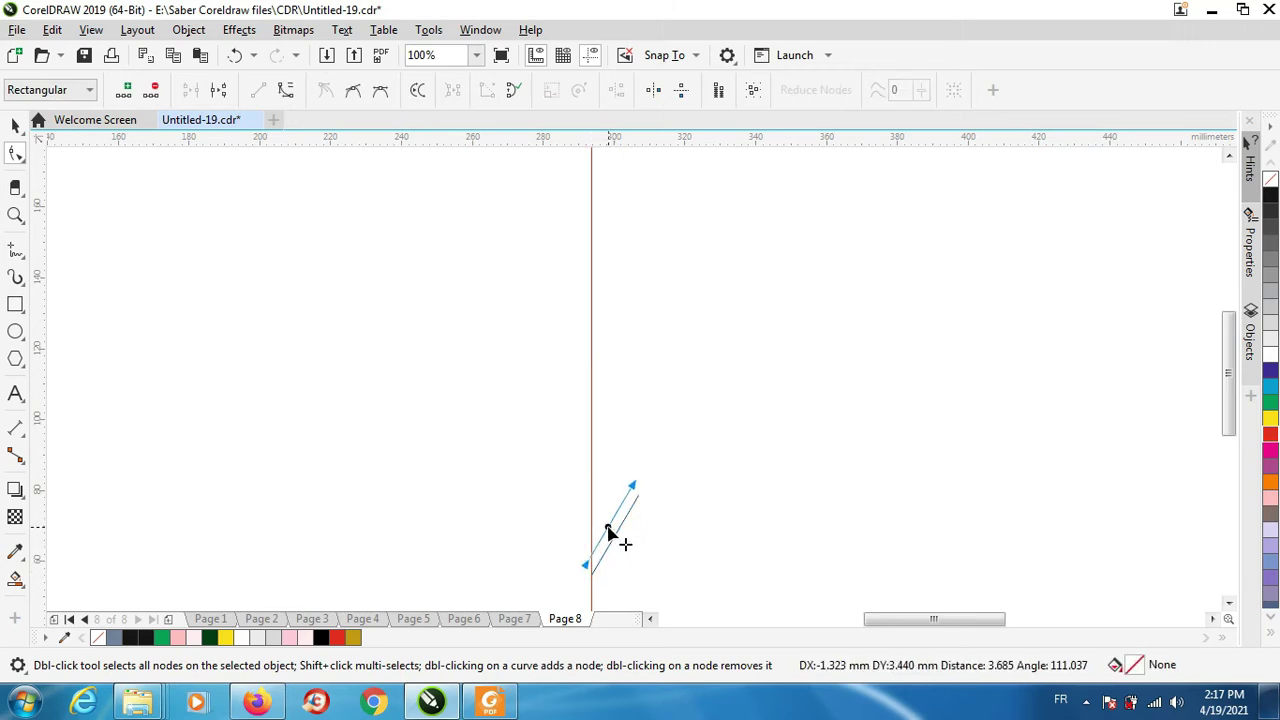
left_click(234, 55)
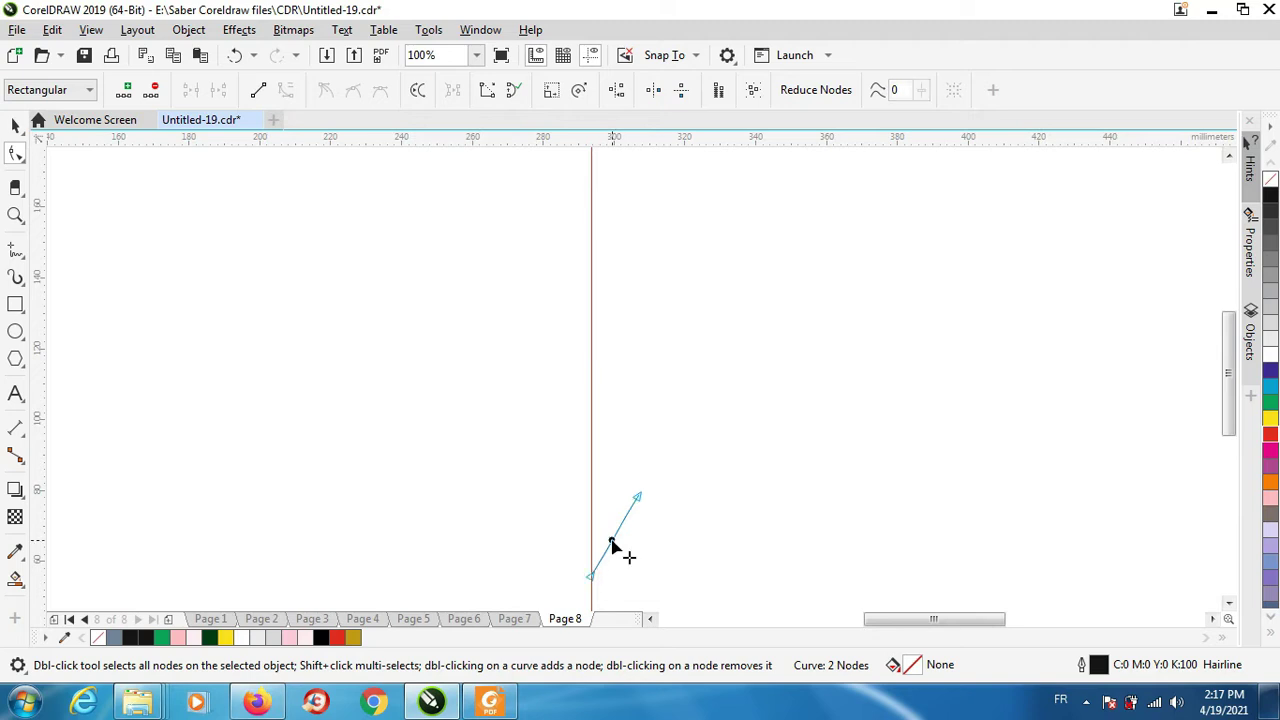
left_click_drag(613, 543, 600, 532)
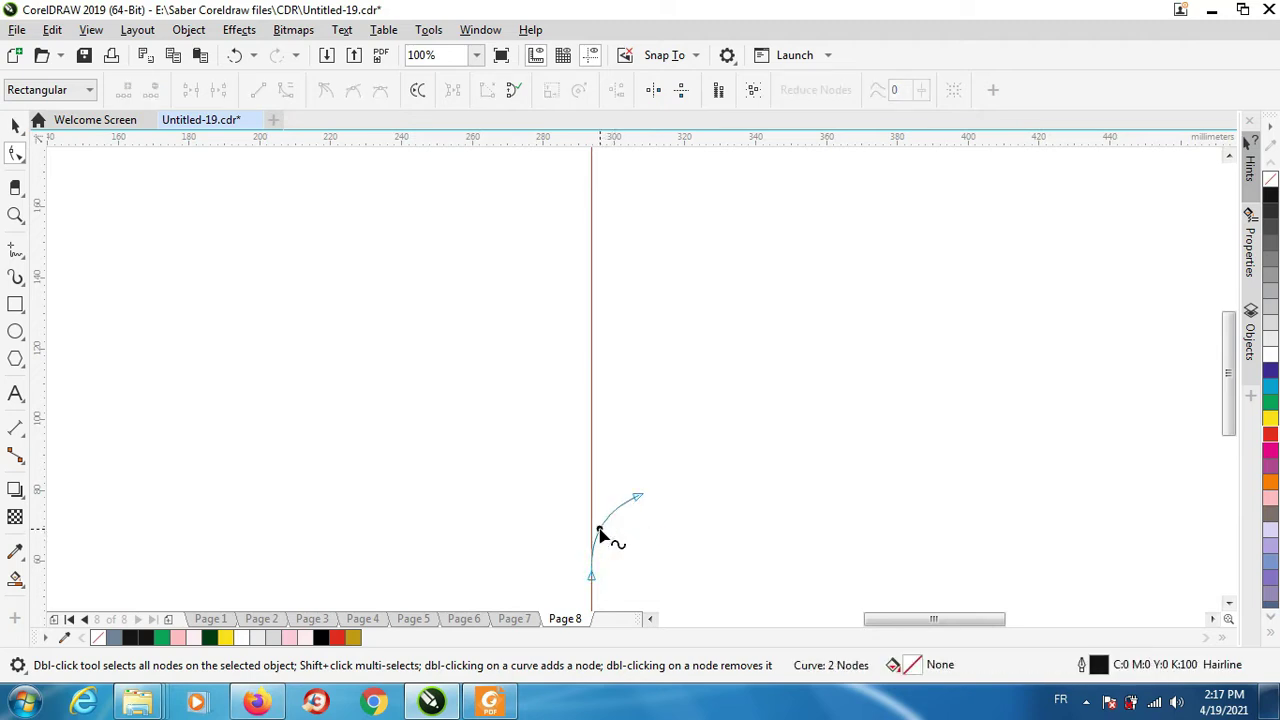
Extend the arc from its upper end with a segment about 37 mm long and bend that segment upward into an arch
left_click(10, 252)
left_click(642, 492)
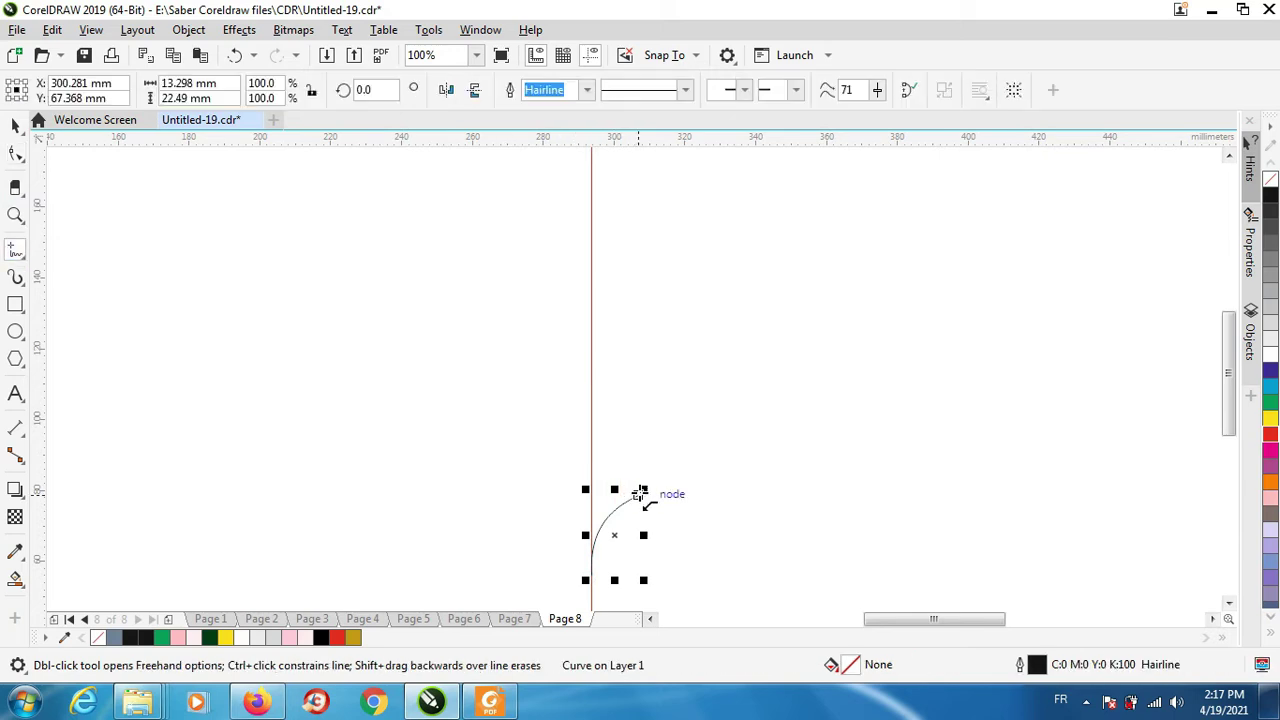
left_click(770, 490)
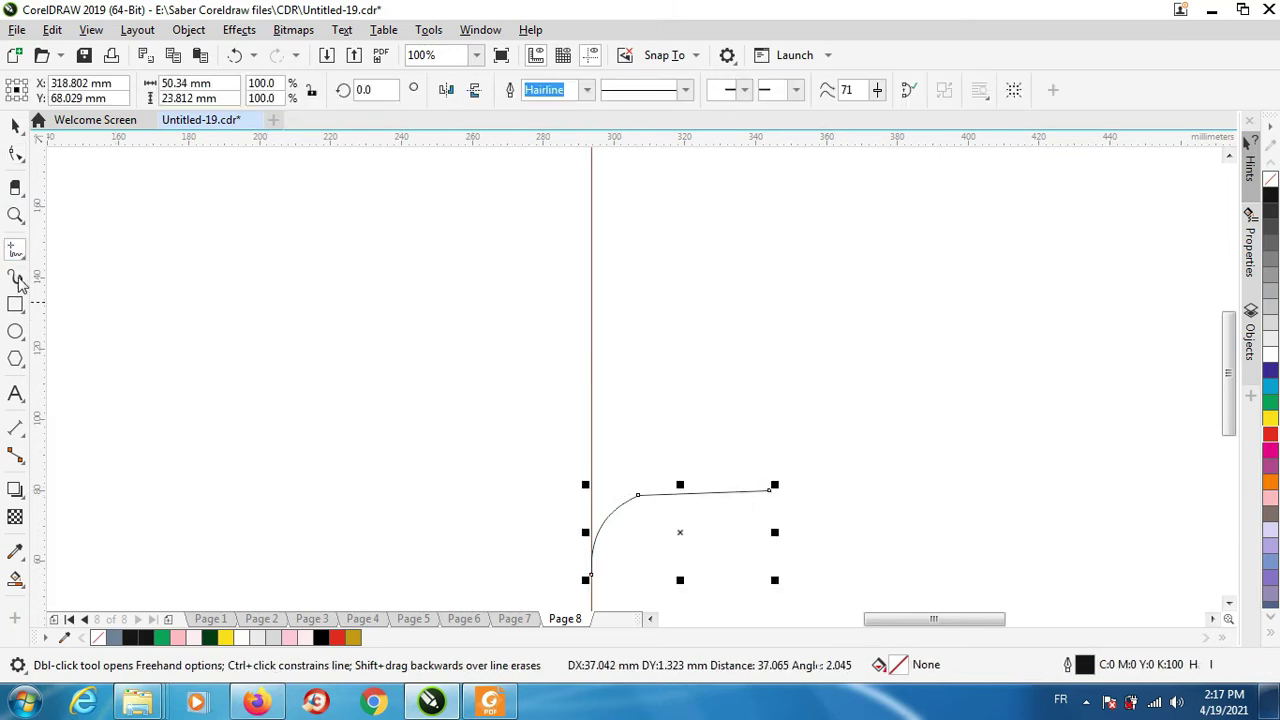
left_click(15, 153)
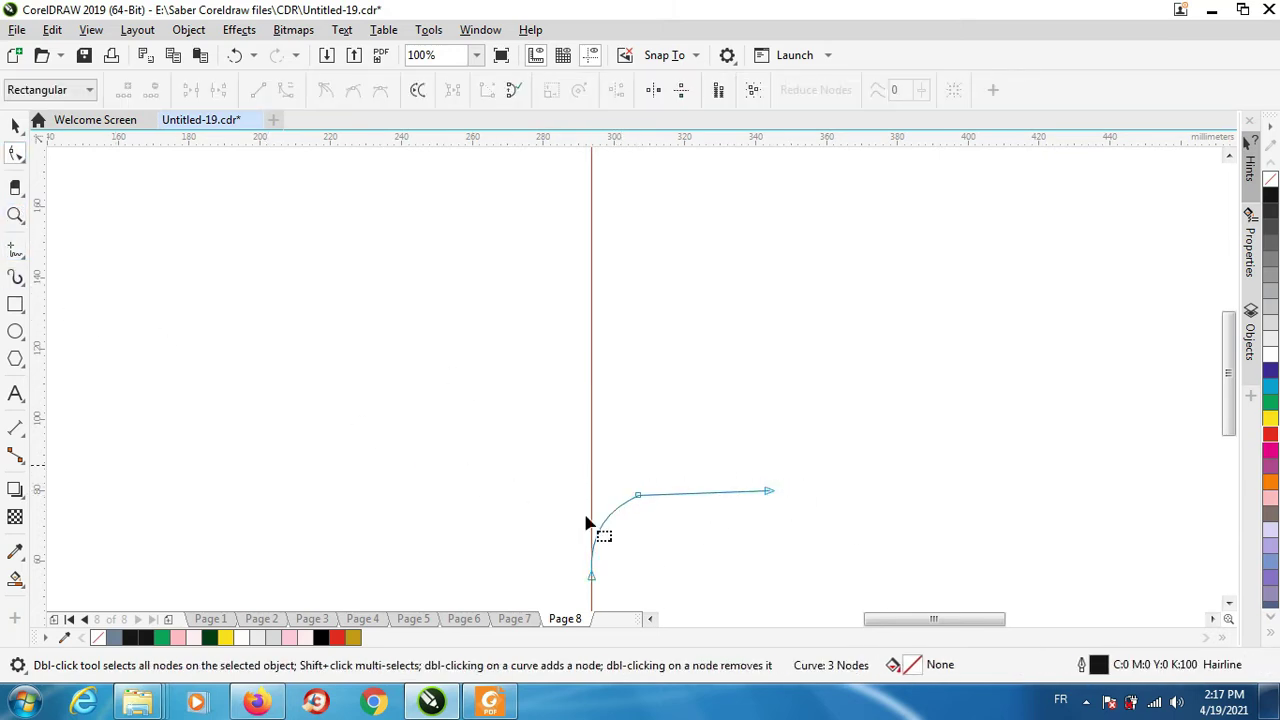
left_click_drag(774, 466, 616, 538)
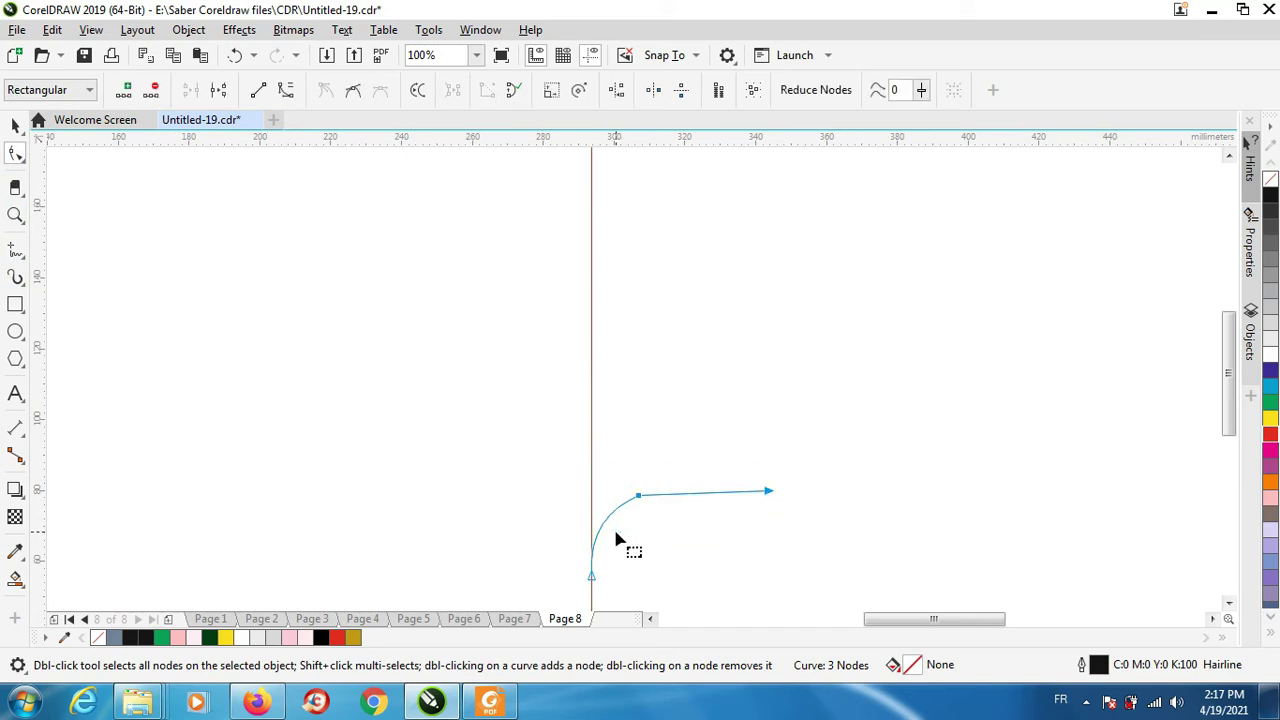
key("ctrl+q")
left_click_drag(720, 497, 715, 459)
left_click(641, 498)
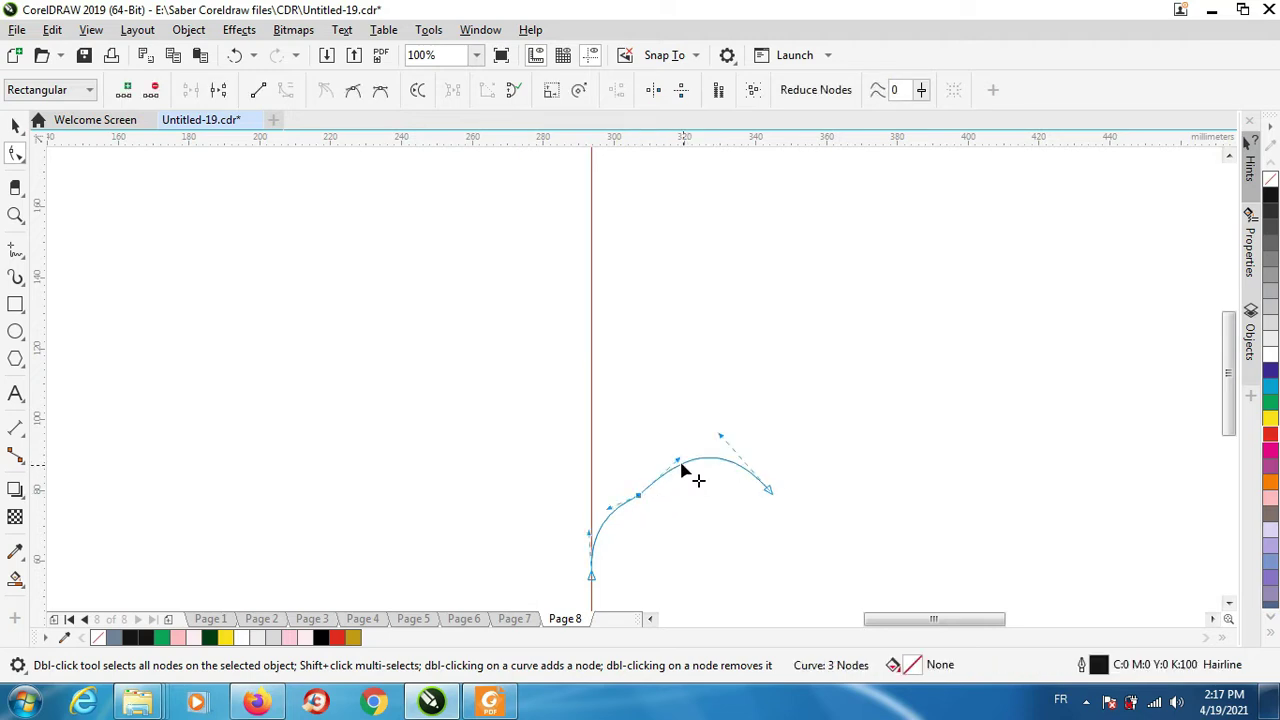
left_click_drag(677, 463, 667, 447)
Close the arch with a segment back to its starting node and bend it downward into a wavy leaf underside
left_click(17, 245)
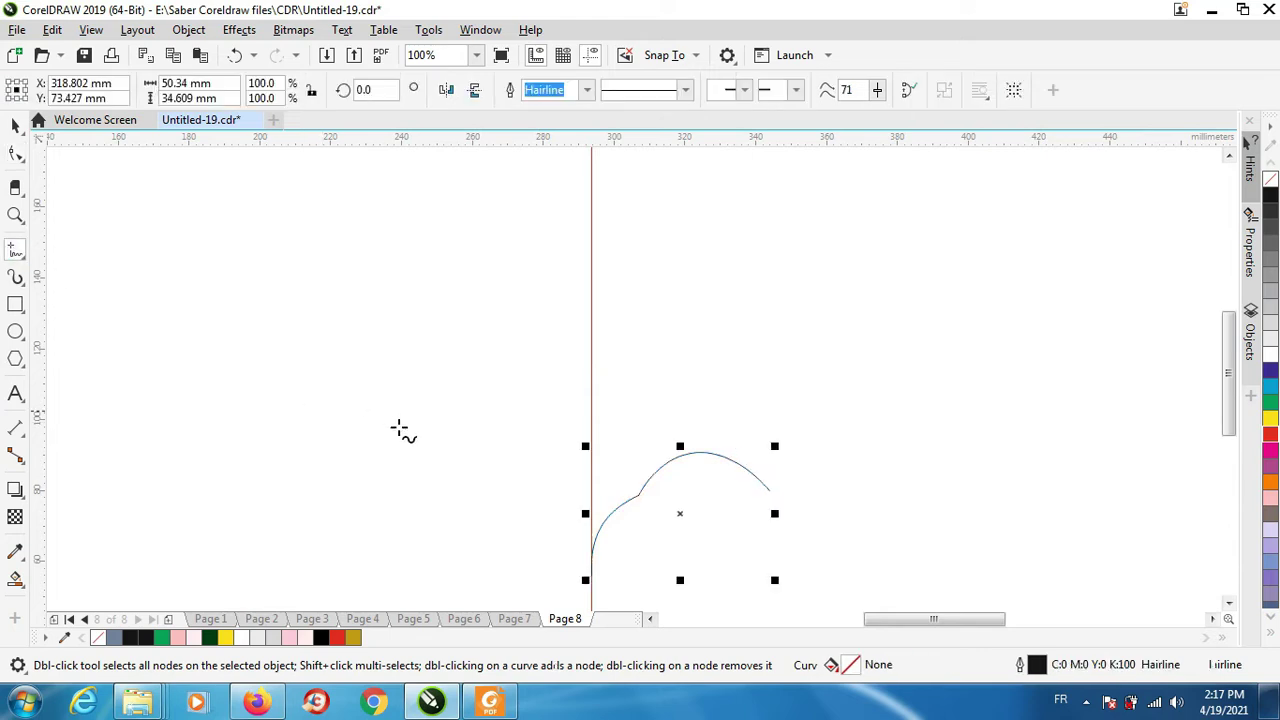
left_click(767, 489)
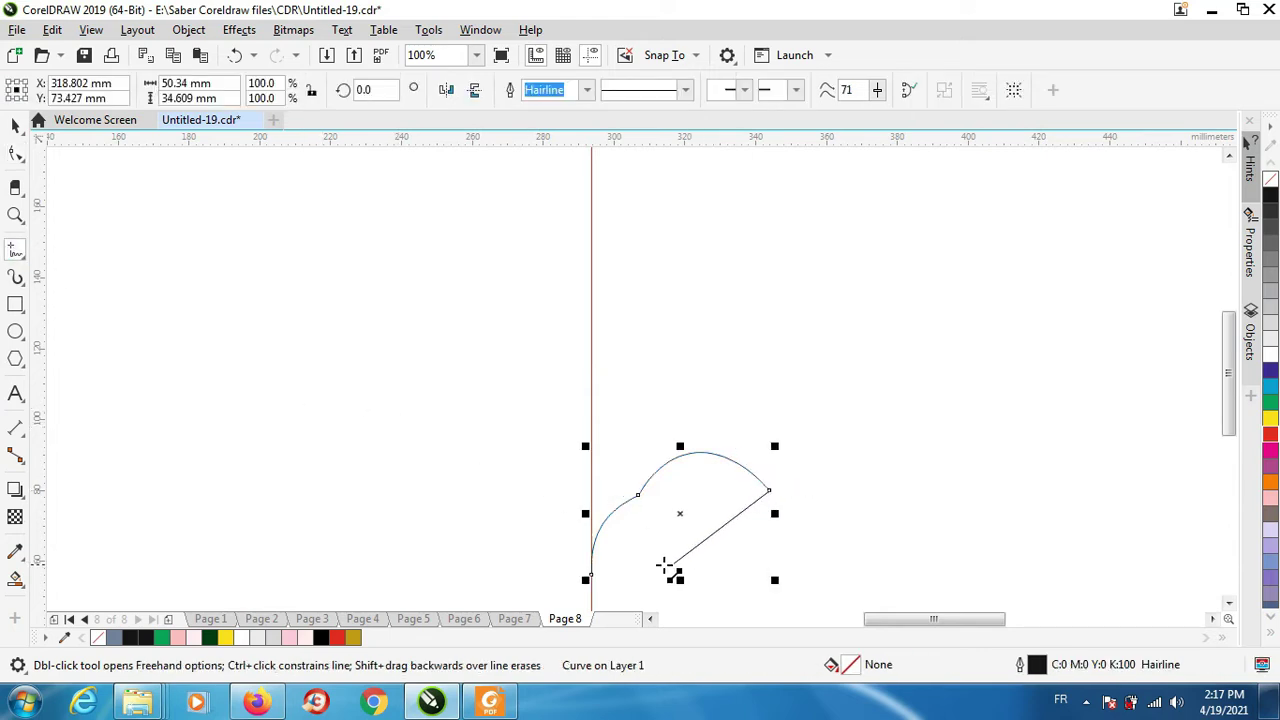
left_click(638, 495)
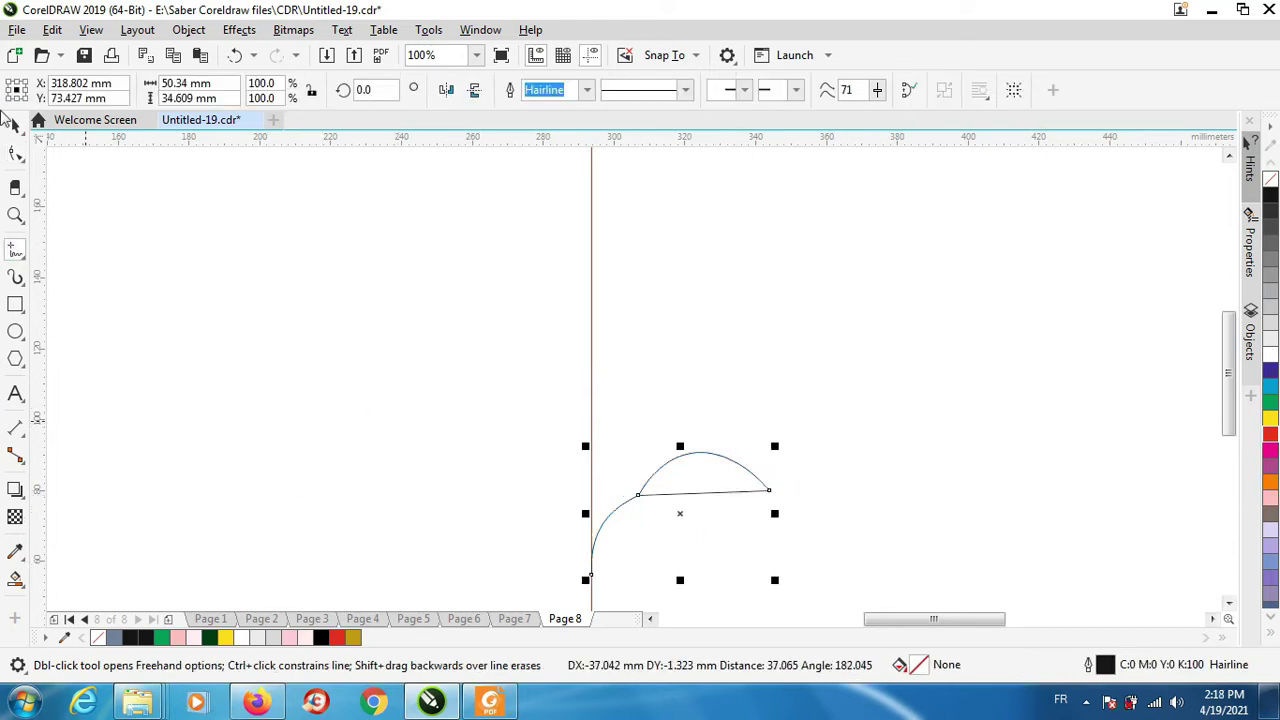
key("F10")
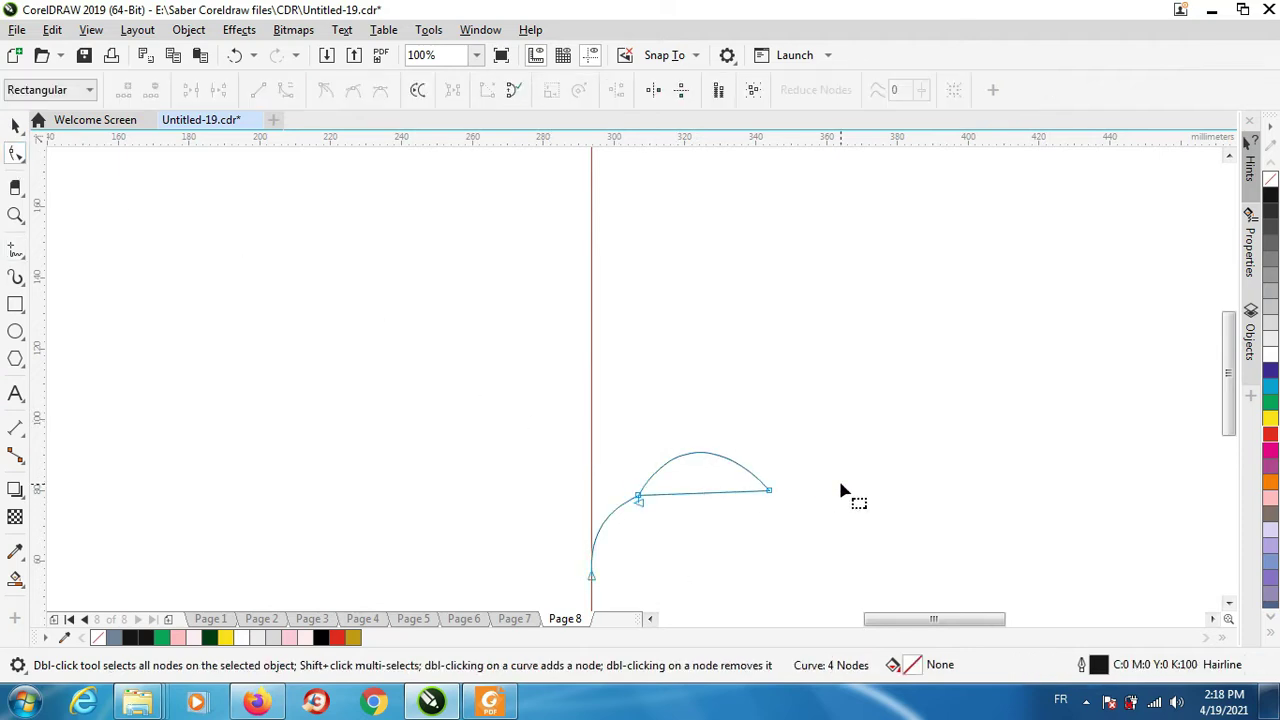
left_click_drag(613, 519, 613, 519)
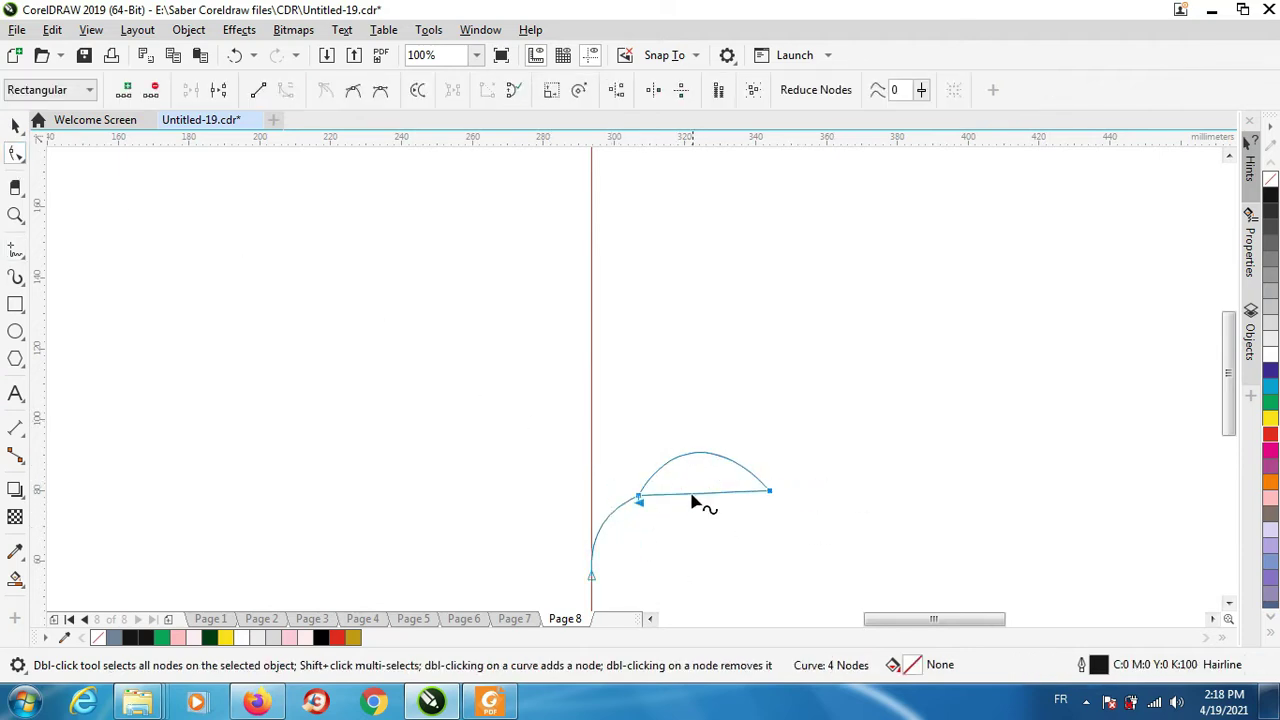
left_click_drag(692, 502, 716, 487)
left_click_drag(678, 538, 690, 562)
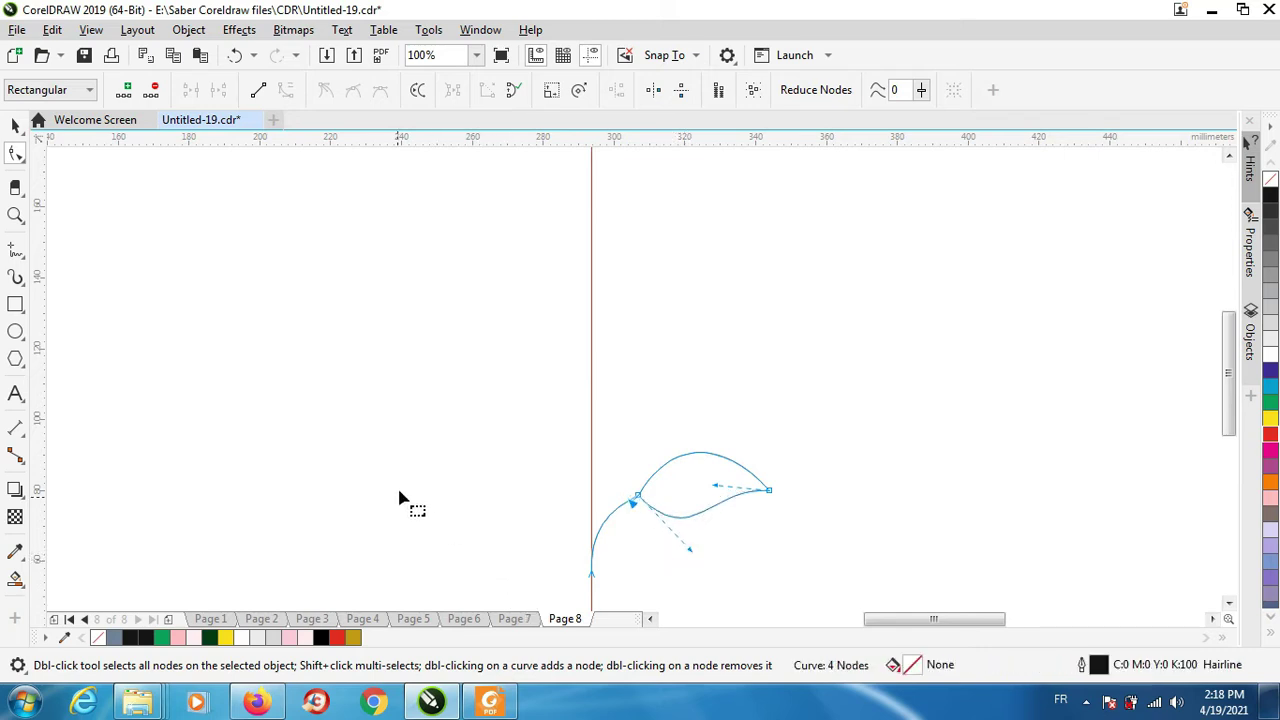
Draw a line about 50 mm long from the guideline down to the leaf's upper edge and bend it outward into an S-curve
left_click(15, 249)
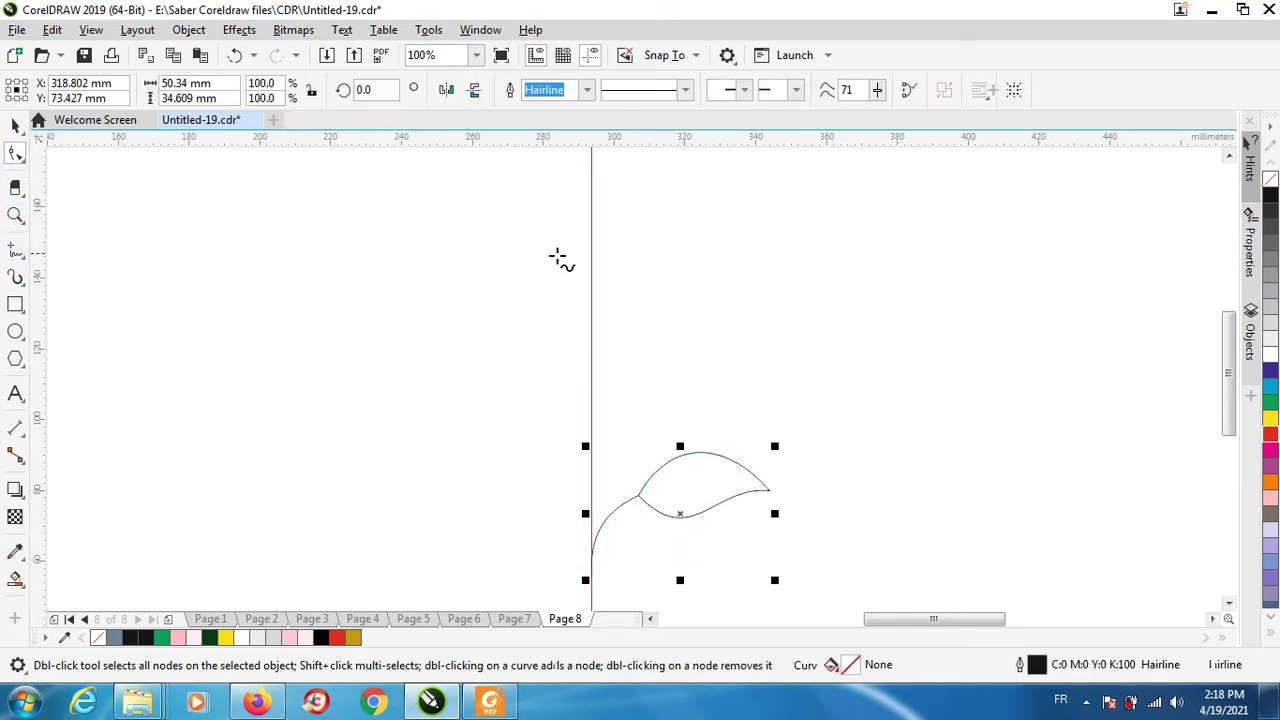
left_click(591, 304)
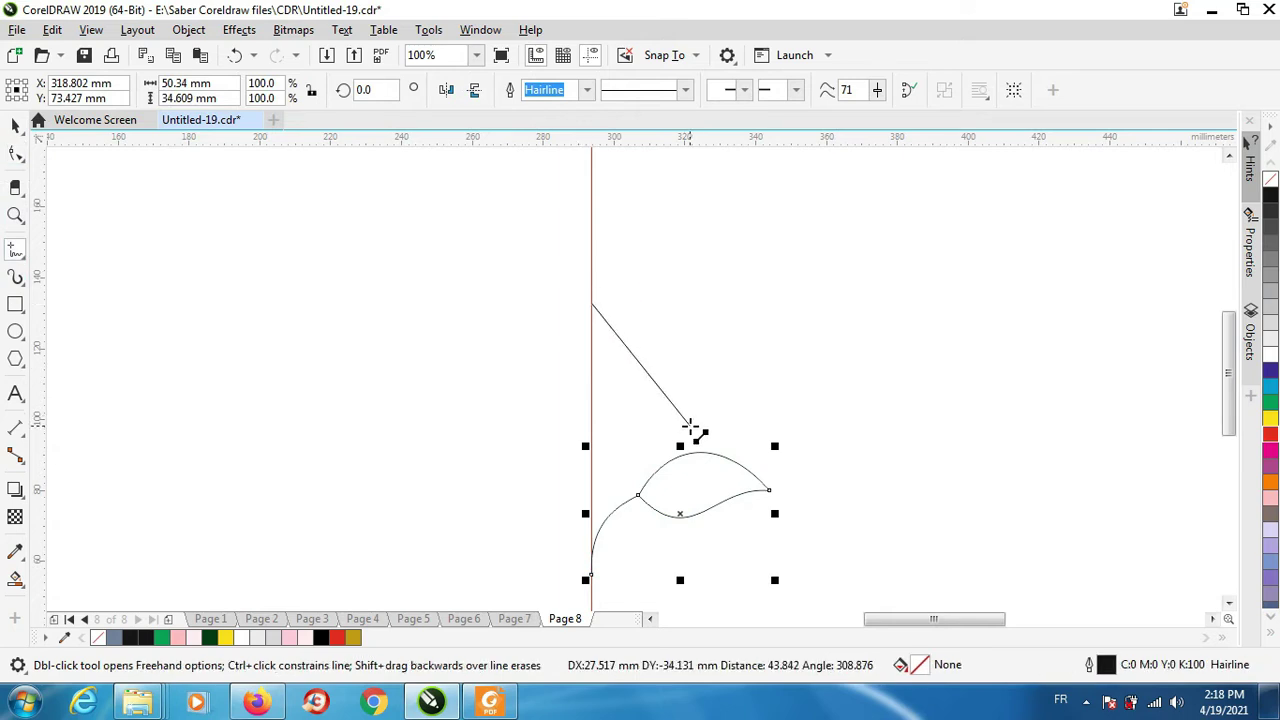
left_click(674, 458)
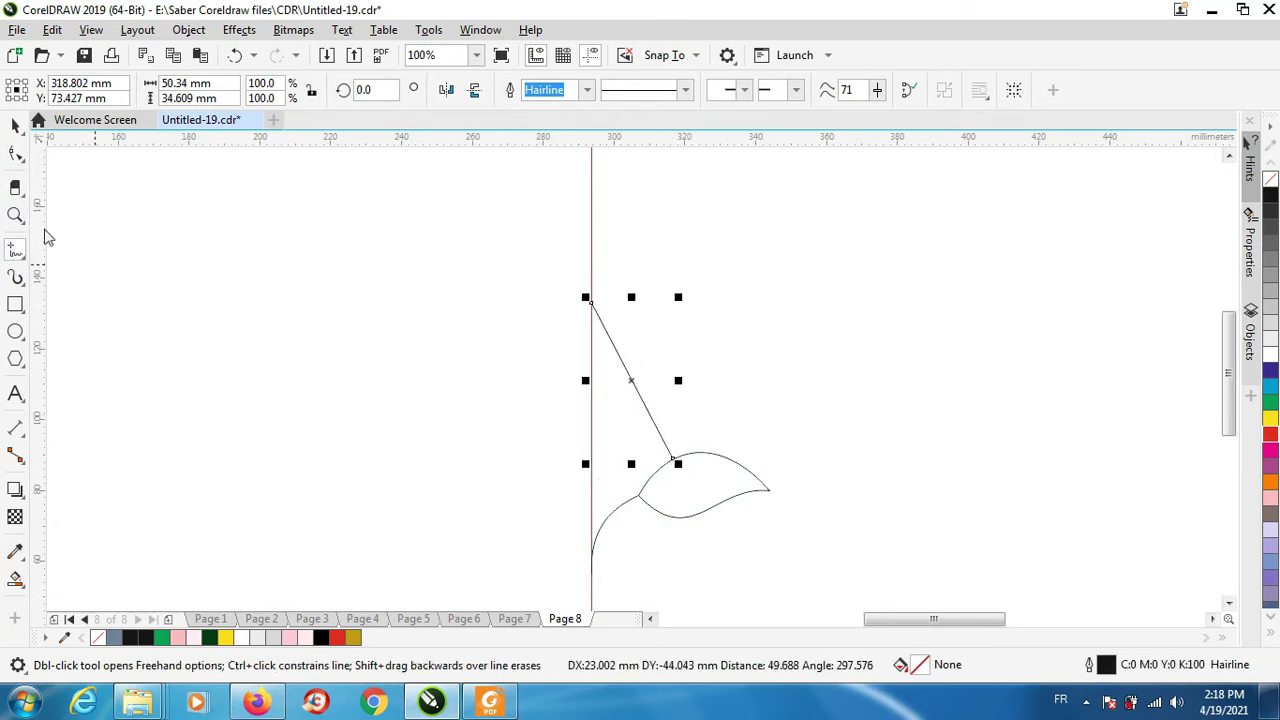
left_click(15, 153)
left_click_drag(551, 277, 703, 474)
left_click(640, 403)
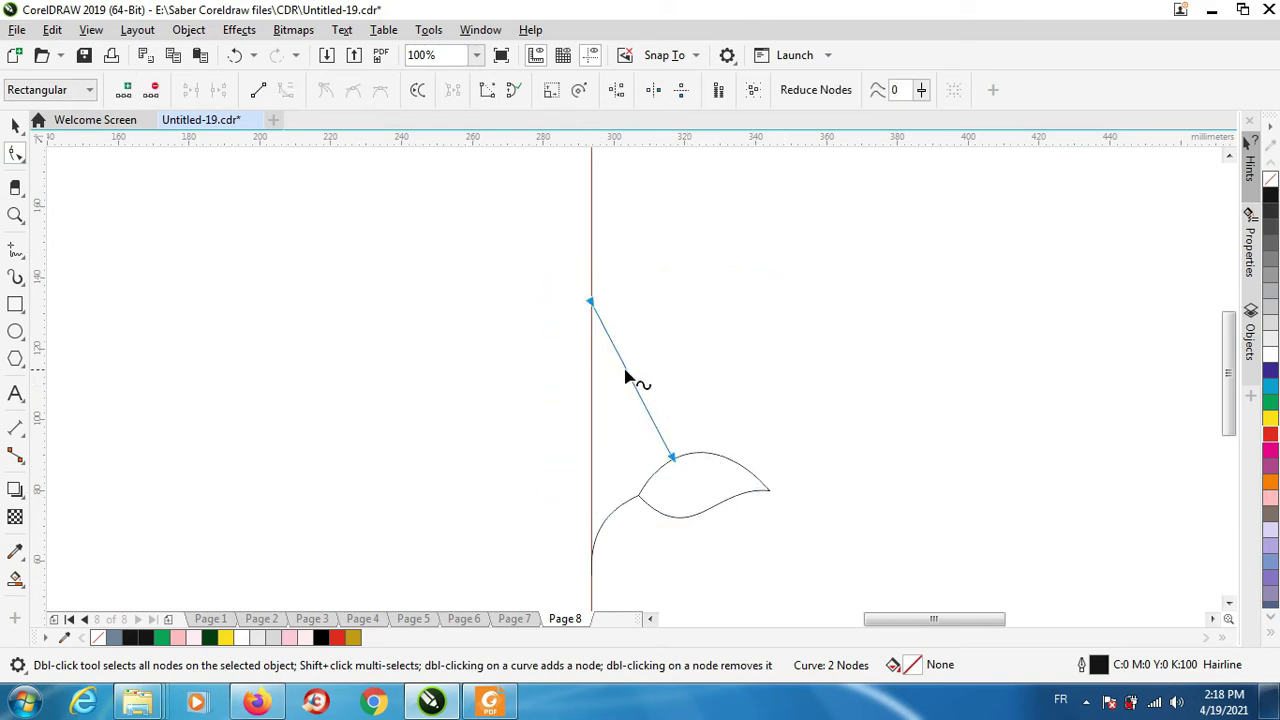
mouse_move(657, 366)
left_mouse_down()
mouse_move(606, 314)
mouse_move(659, 385)
mouse_move(697, 371)
mouse_move(682, 368)
left_mouse_up()
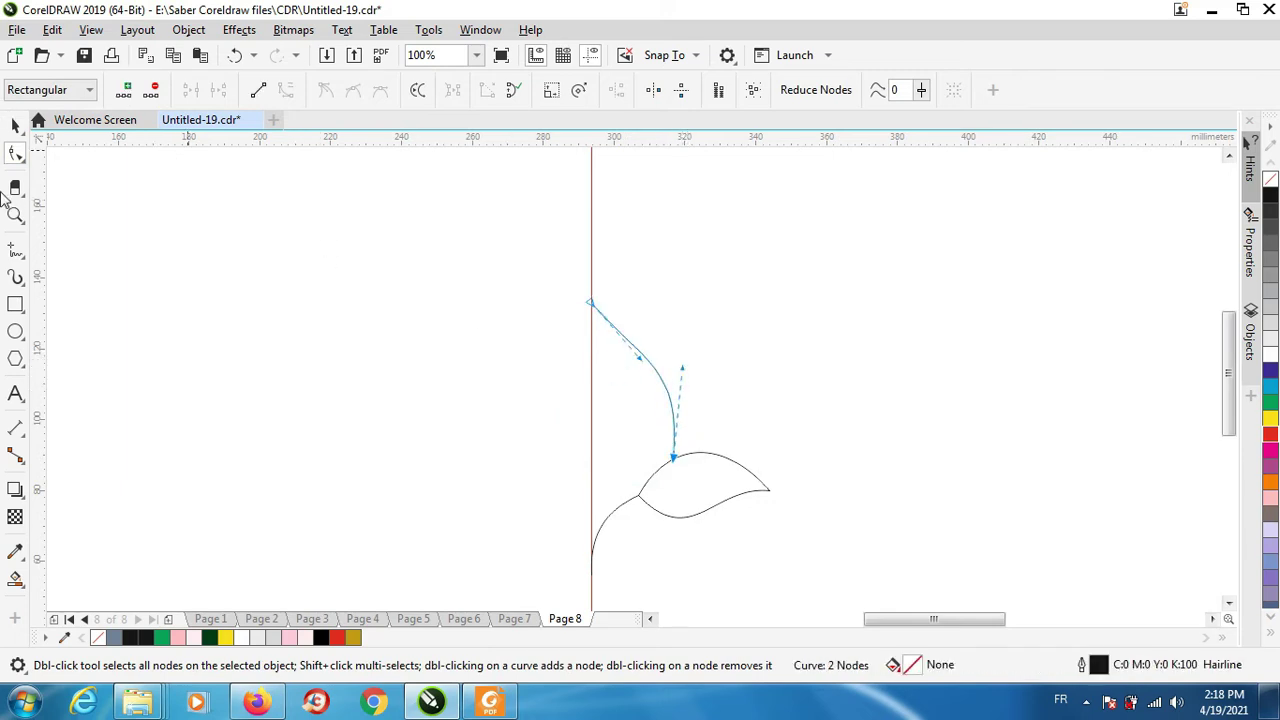
Draw a second line about 56 mm long from the guideline to the leaf's crest and bend it outward beside the first curve
left_click(15, 250)
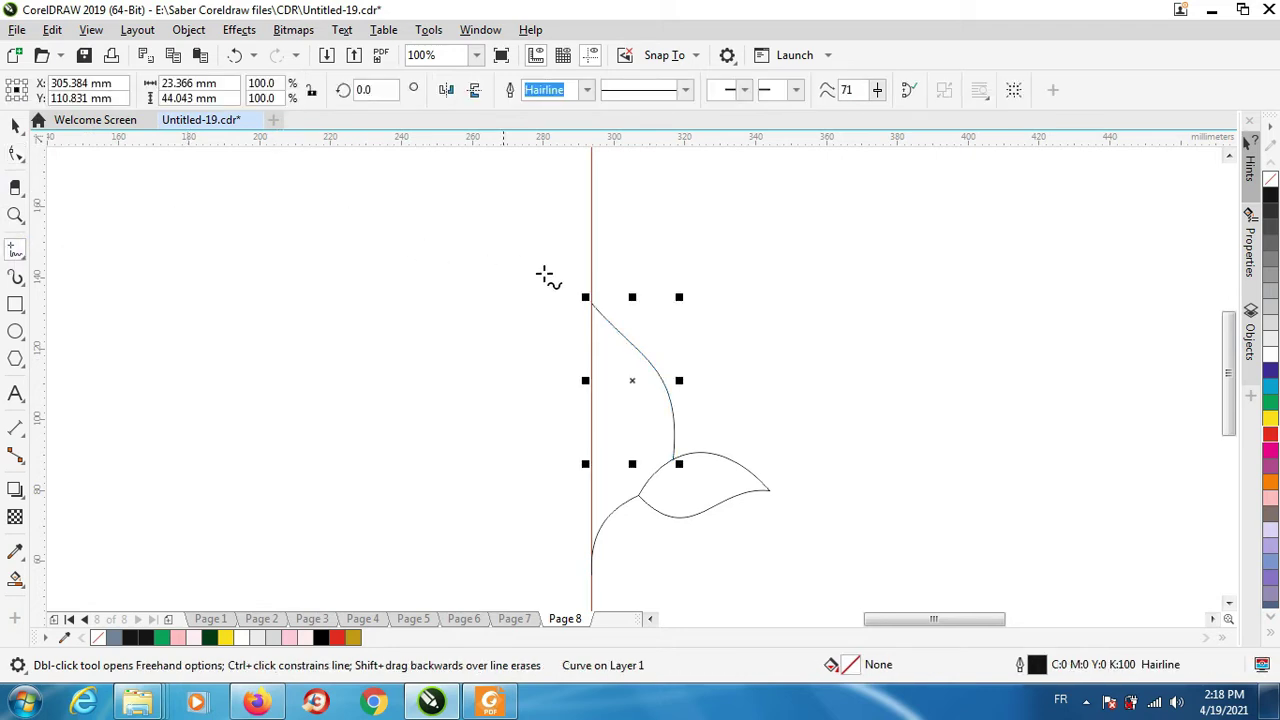
left_click(587, 298)
left_click(715, 453)
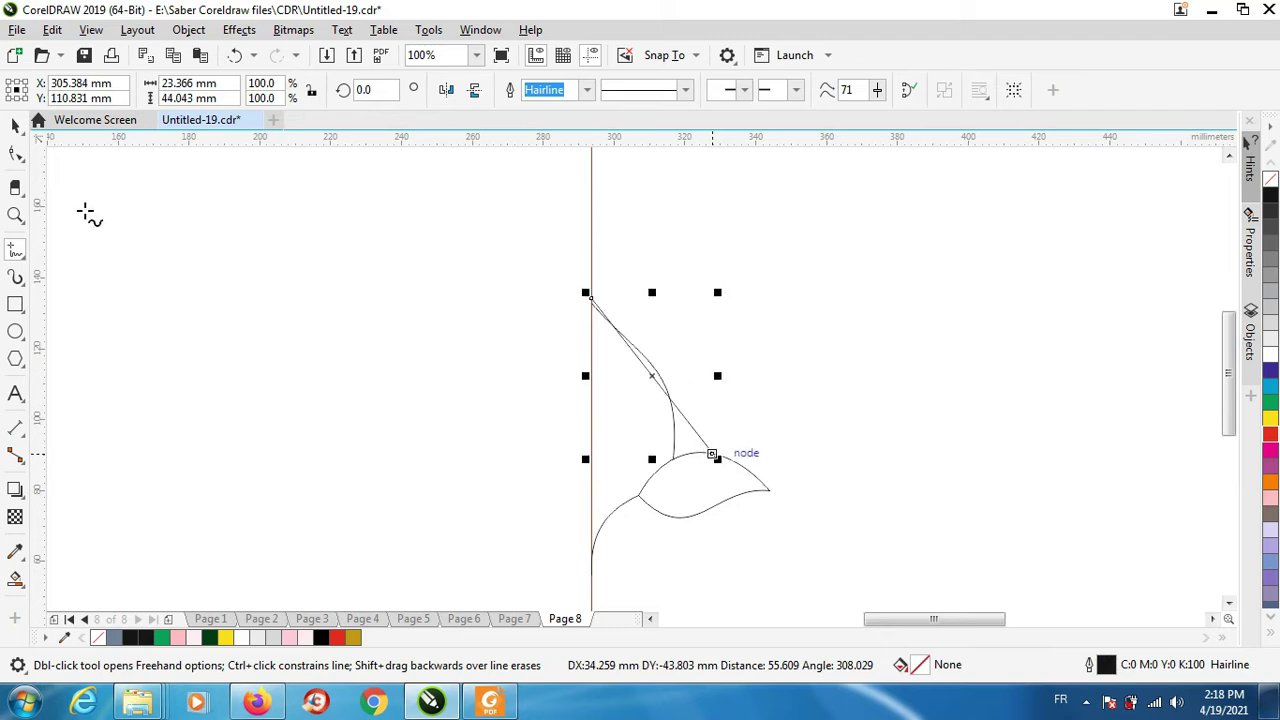
left_click(16, 152)
left_click_drag(585, 278, 774, 480)
left_click_drag(650, 380, 706, 411)
Move the outer curve's top node down the guideline to meet the top end of the inner curve
left_click(592, 299)
scroll(600, 314, "up", 2)
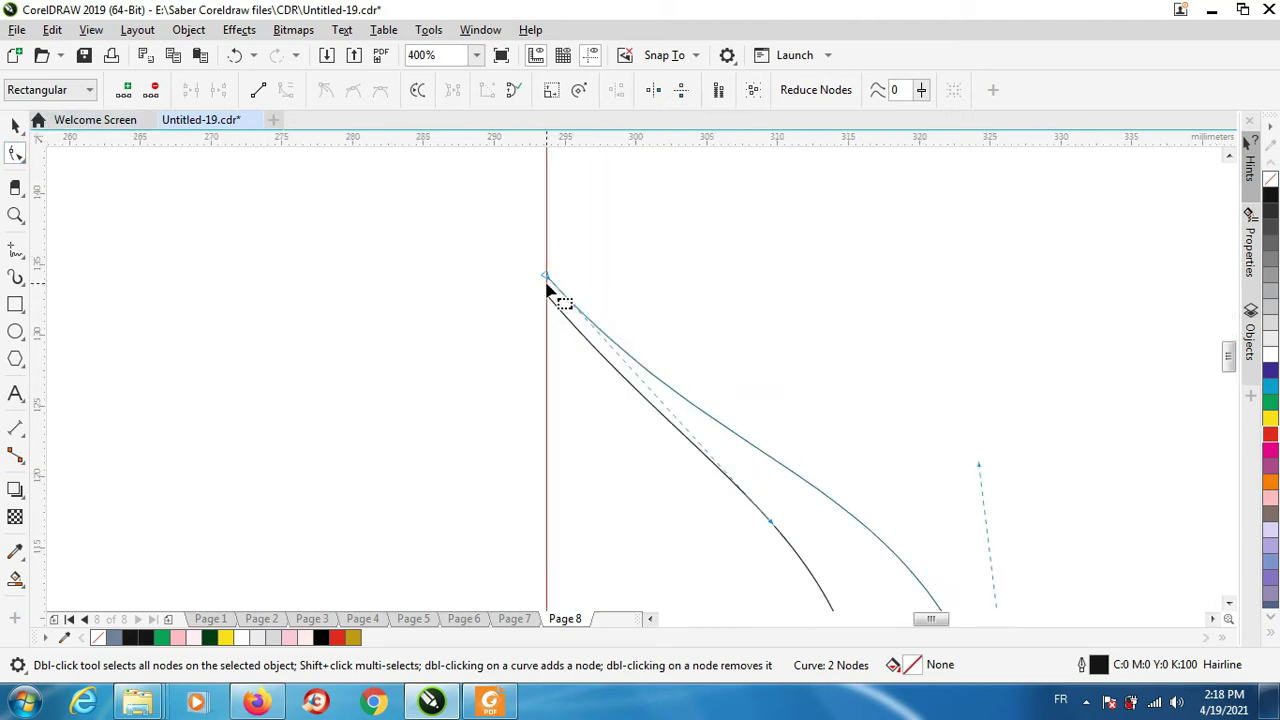
left_click_drag(547, 289, 550, 310)
scroll(547, 289, "up", 2)
scroll(514, 297, "down", 2)
scroll(465, 290, "down", 1)
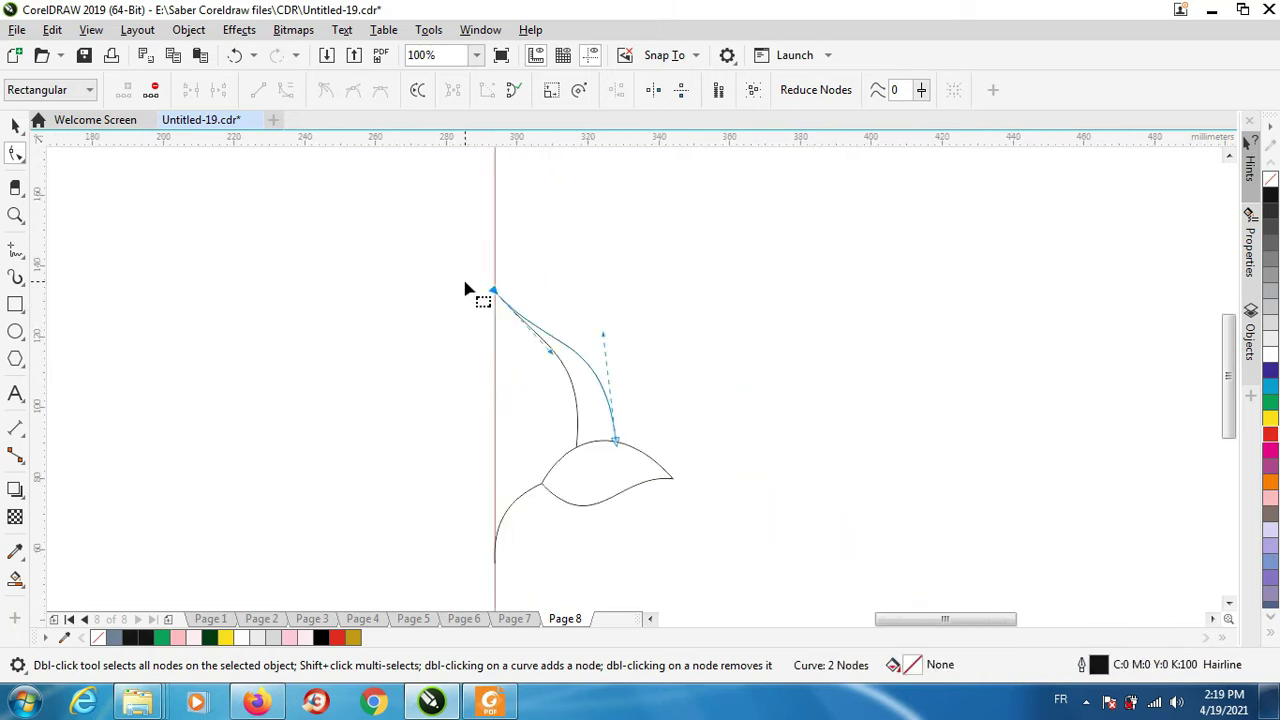
Select all the curves and scale them down proportionally to about 57%, keeping their lower end on the guideline
left_click(12, 125)
scroll(486, 425, "down", 1)
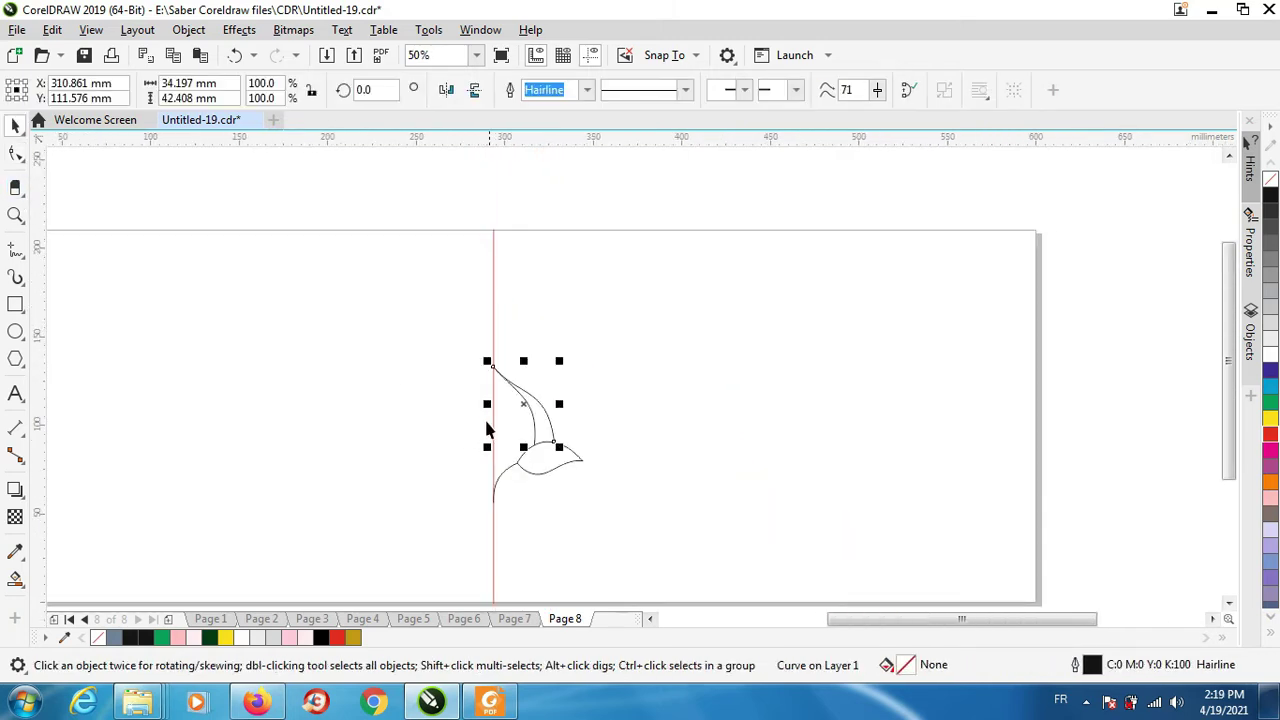
scroll(486, 425, "up", 1)
left_click_drag(751, 277, 488, 542)
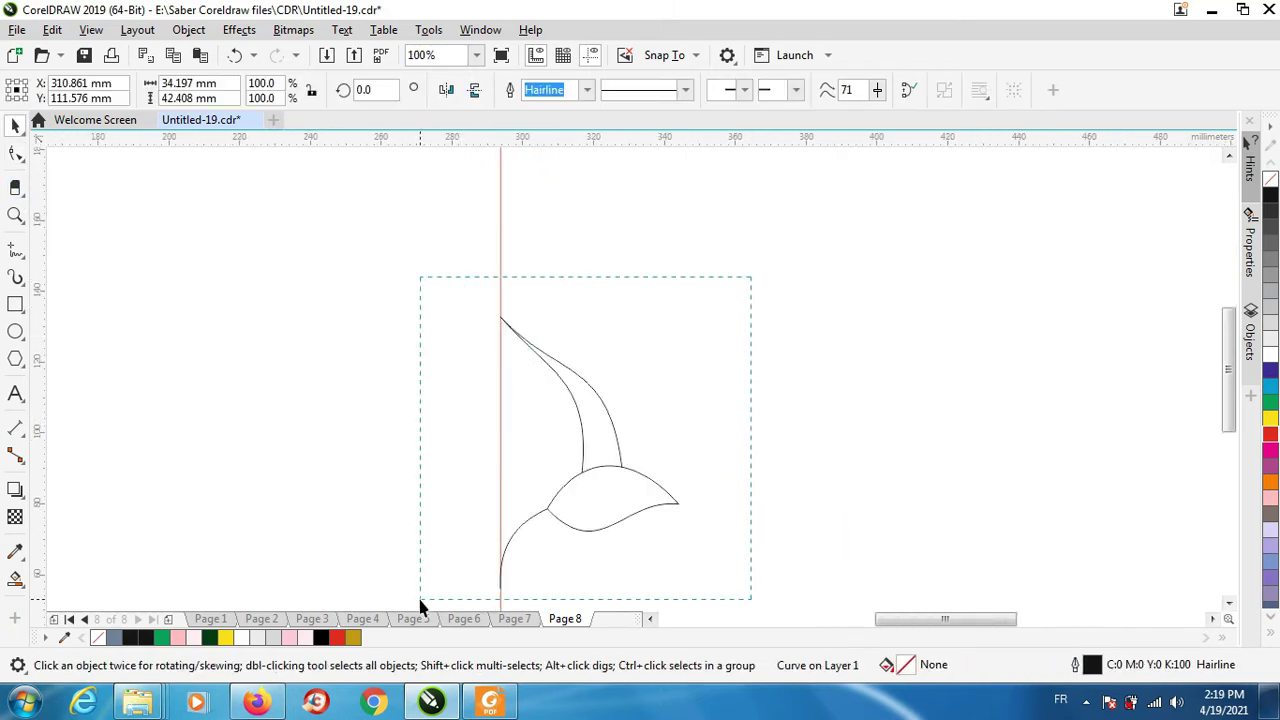
left_click_drag(420, 605, 420, 605)
left_click_drag(683, 310, 607, 427)
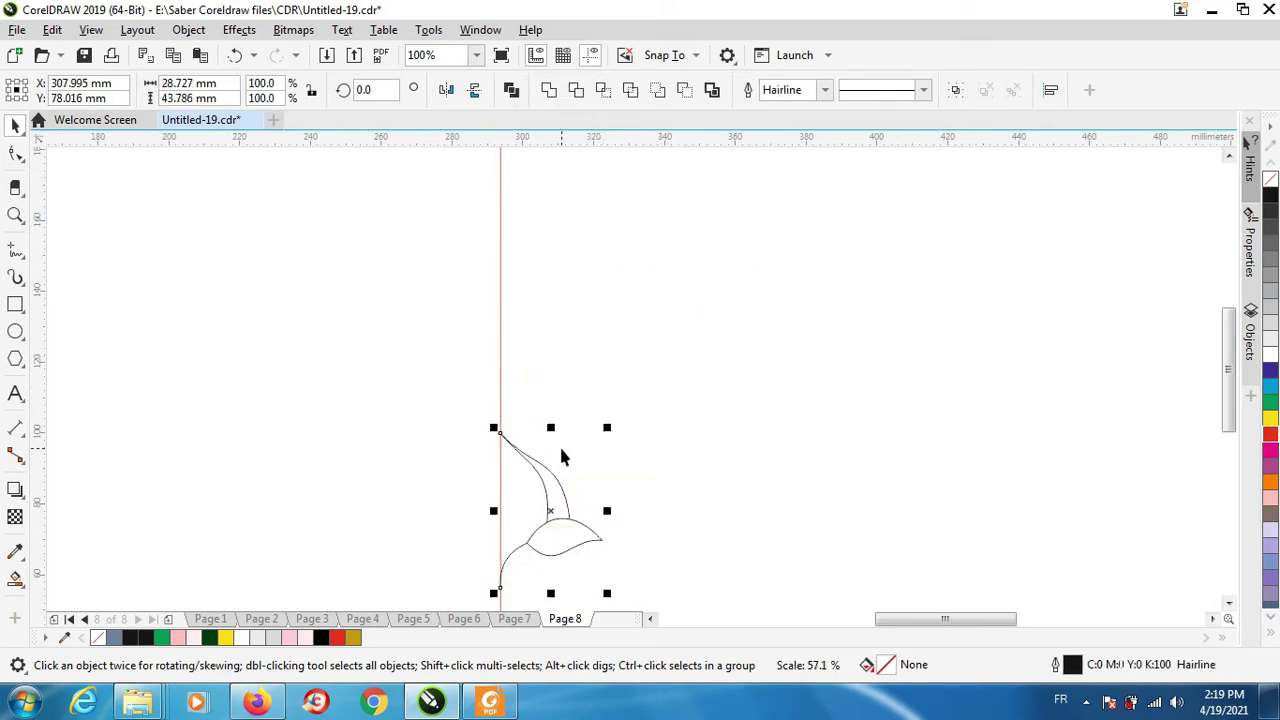
left_click(630, 451)
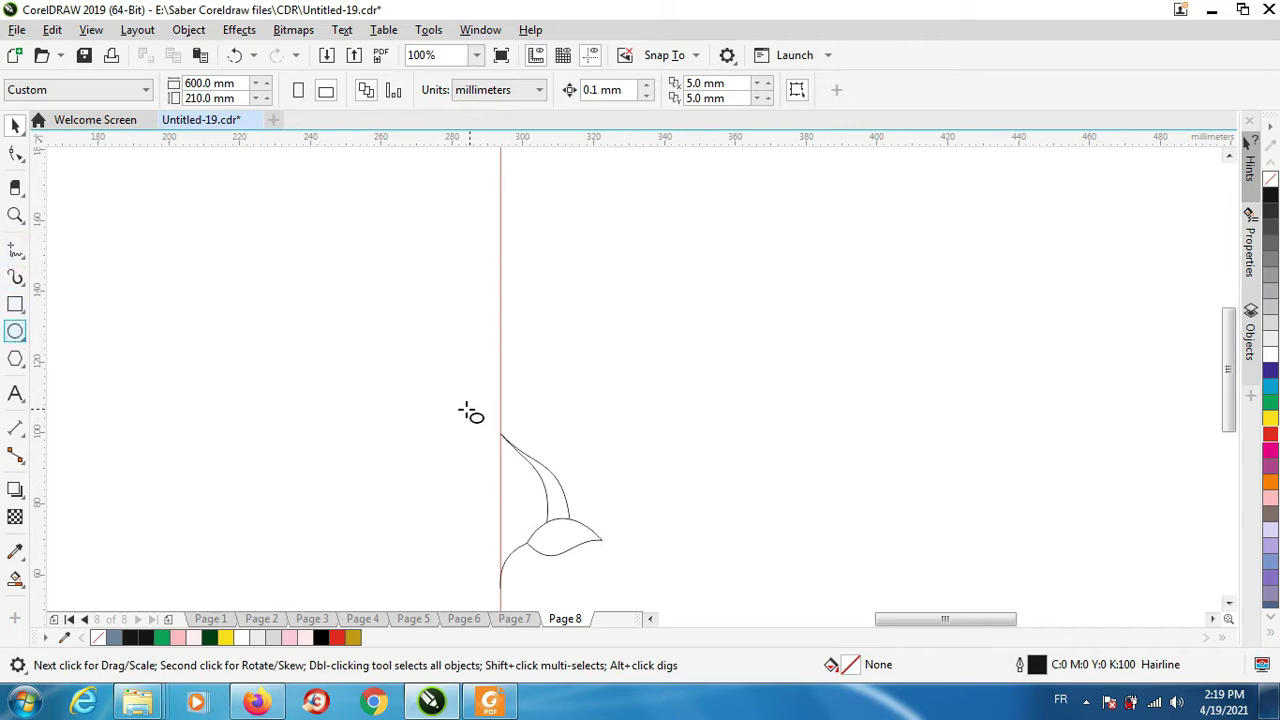
Draw a circle about 13.6 mm in diameter just above the curves' top tip and delete the stray tiny ellipse inside it
scroll(490, 400, "up", 2)
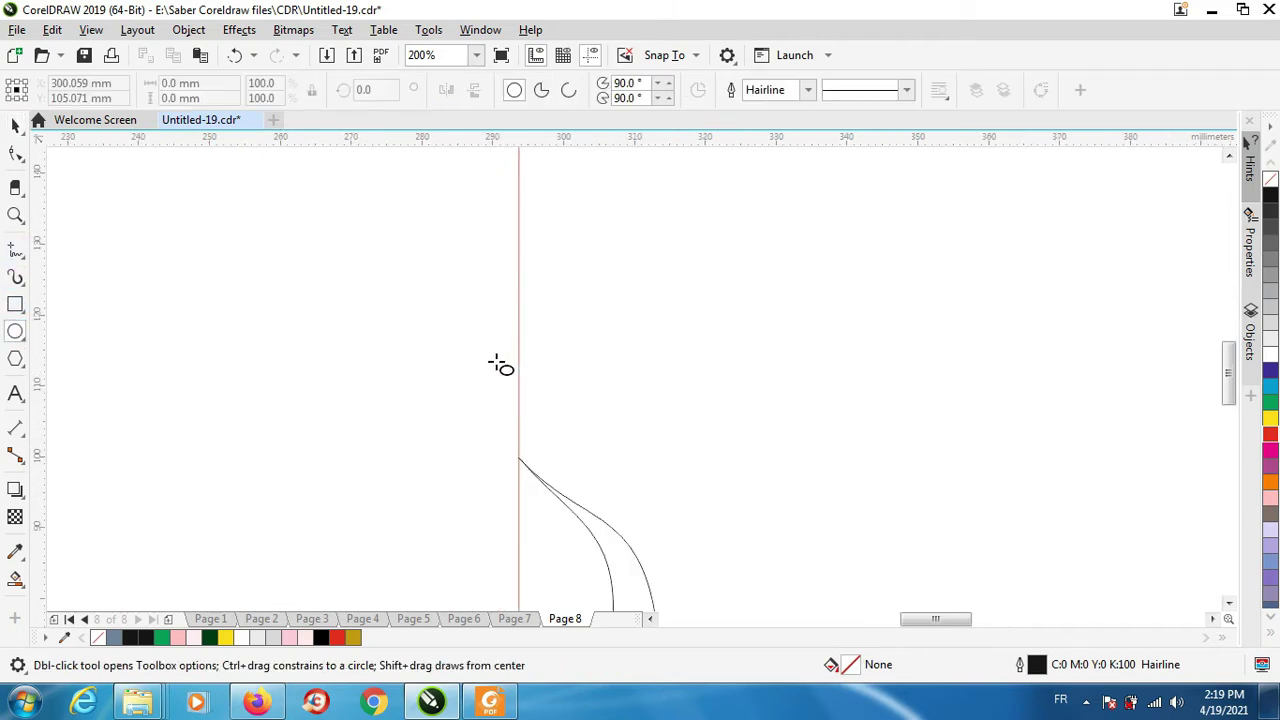
left_click_drag(495, 362, 546, 462)
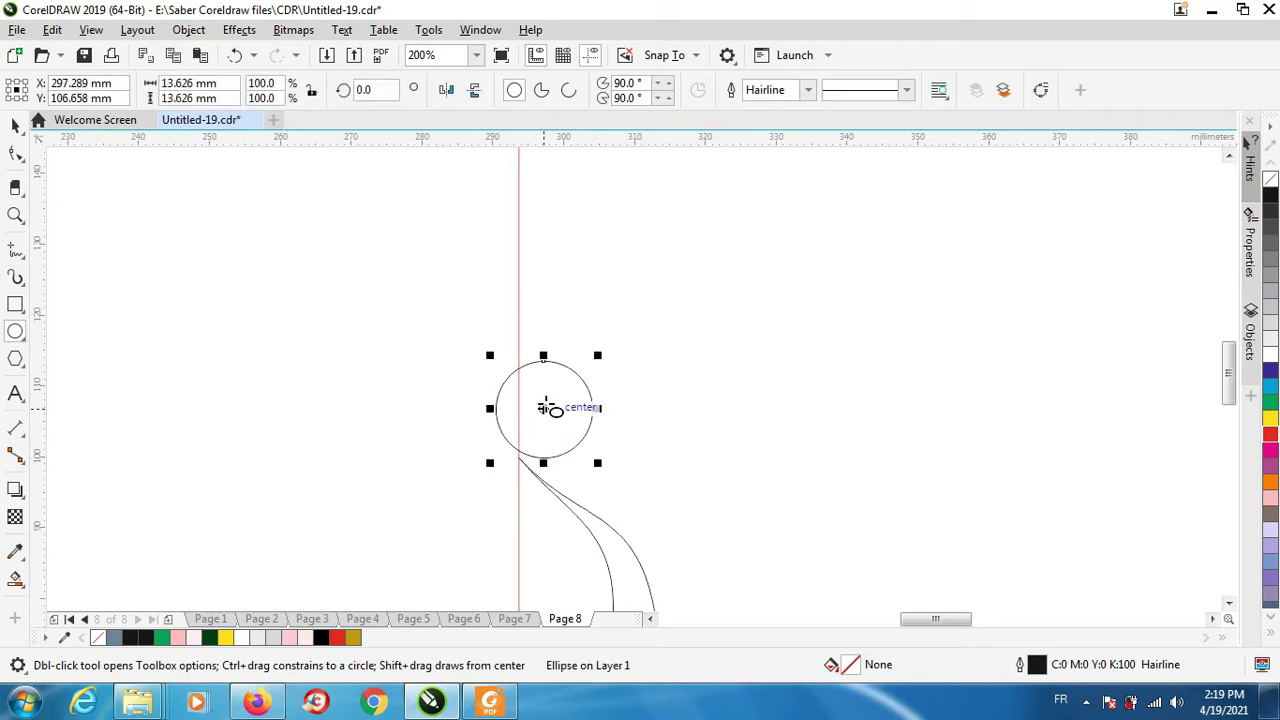
mouse_move(546, 408)
left_mouse_down()
mouse_move(531, 408)
mouse_move(517, 451)
left_mouse_up()
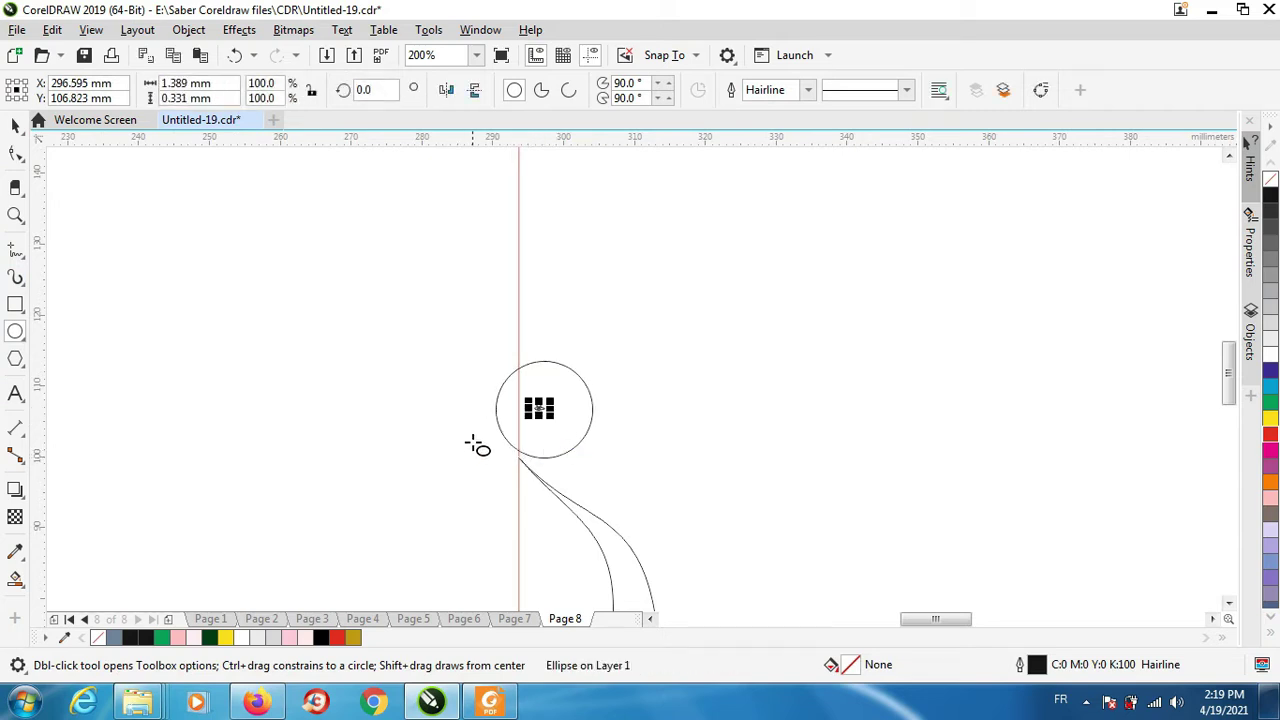
key("Delete")
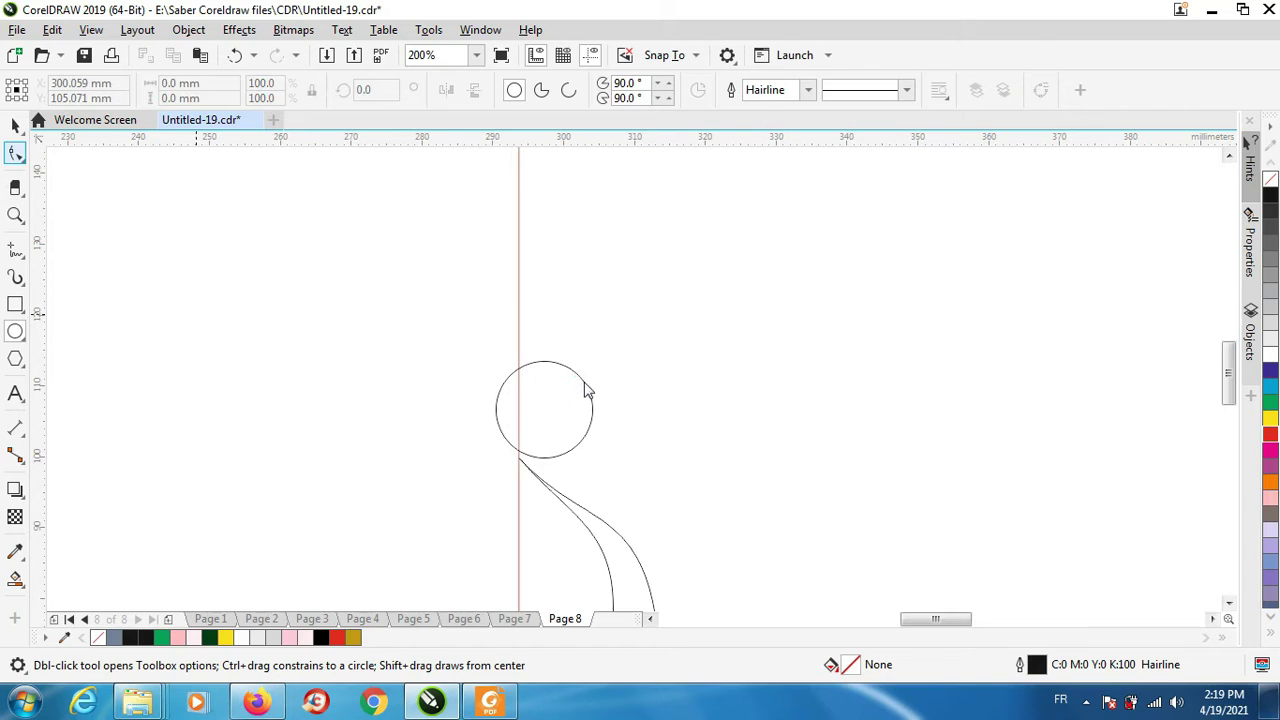
Center the circle on the vertical guideline slightly above the curves' tip and scale it down to about 11.3 mm in diameter
double_click(544, 409)
key("space")
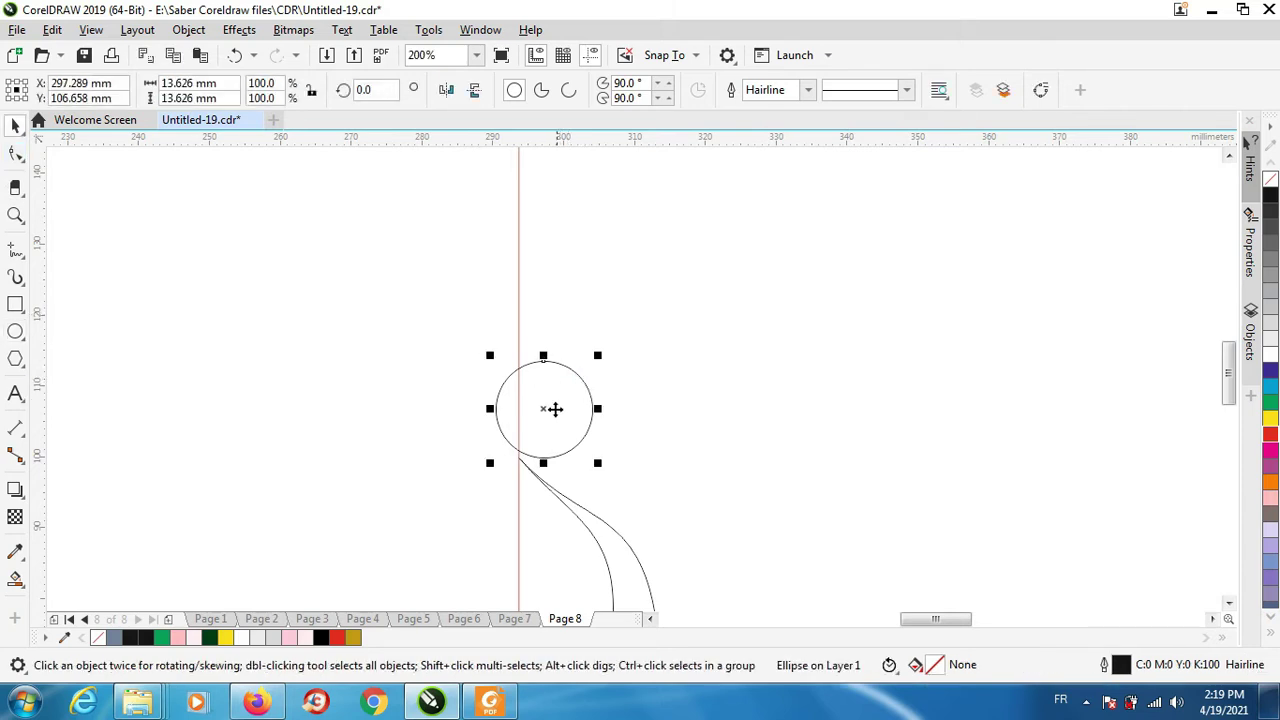
left_click_drag(545, 409, 503, 389)
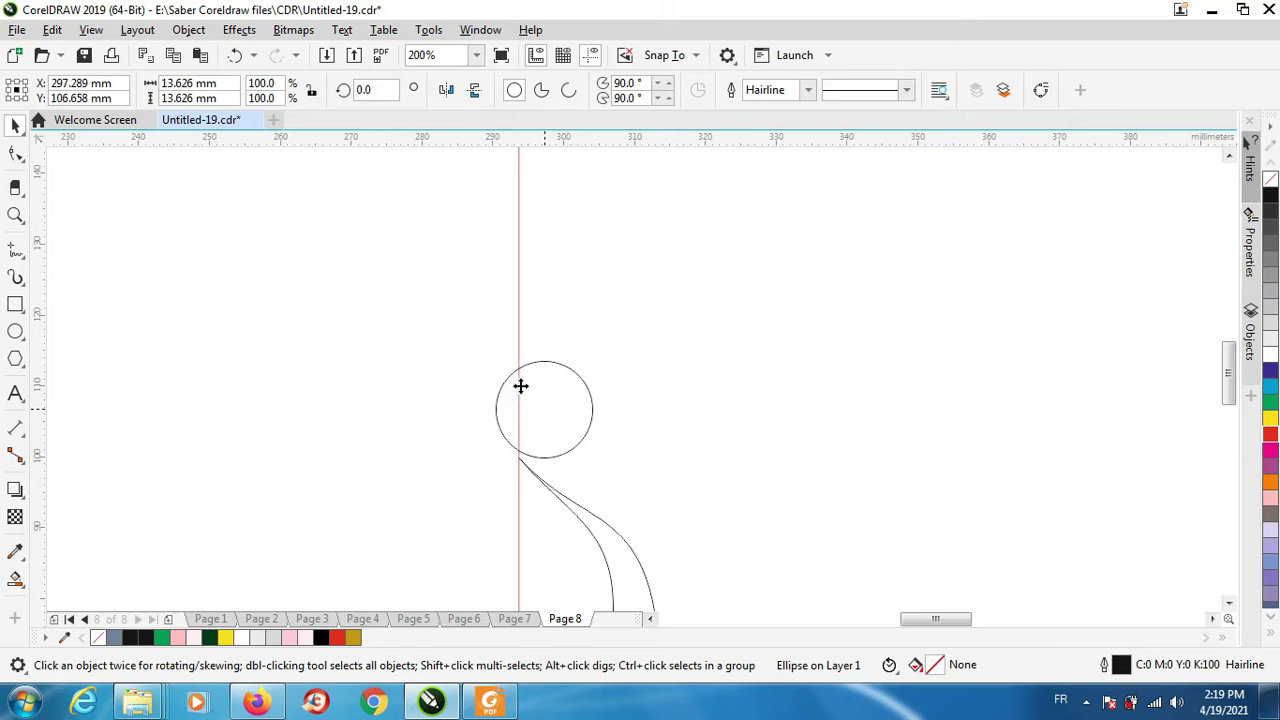
left_click_drag(541, 404, 518, 372)
left_click_drag(579, 322, 570, 326)
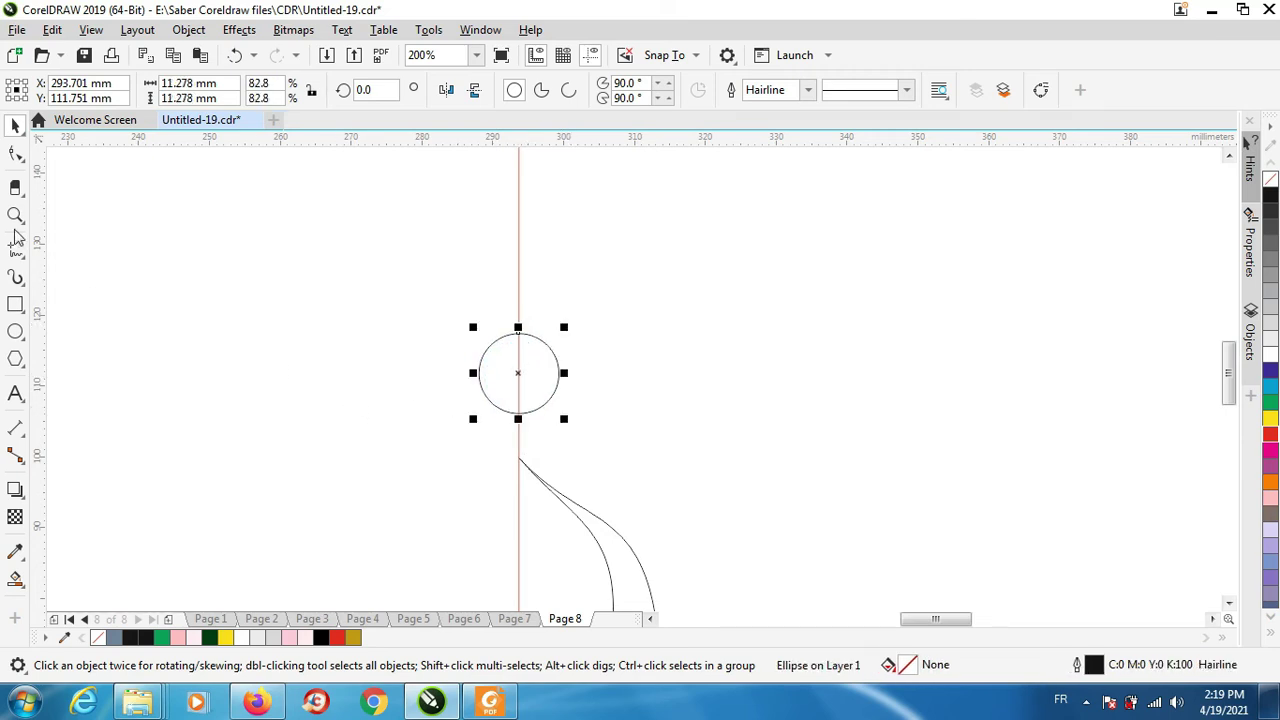
Remove the half of the circle left of the guideline with the Virtual Segment Delete tool
left_click(15, 187)
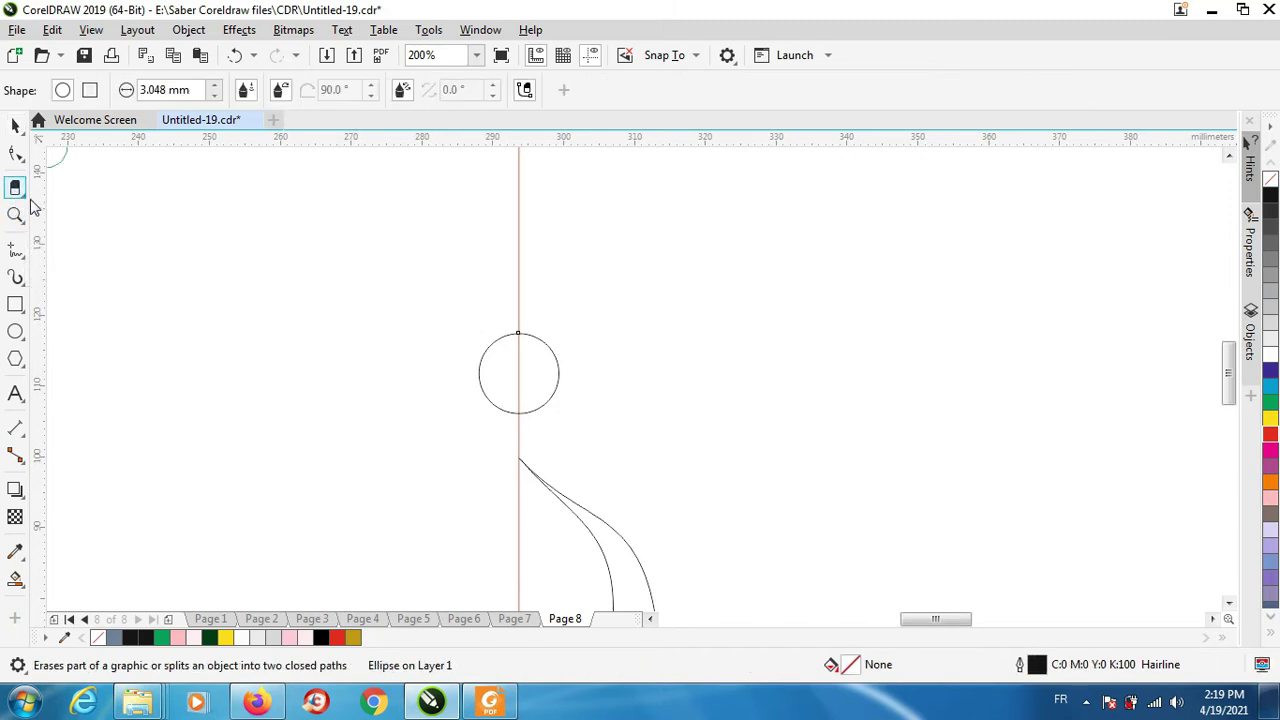
left_click(22, 194)
left_click(100, 229)
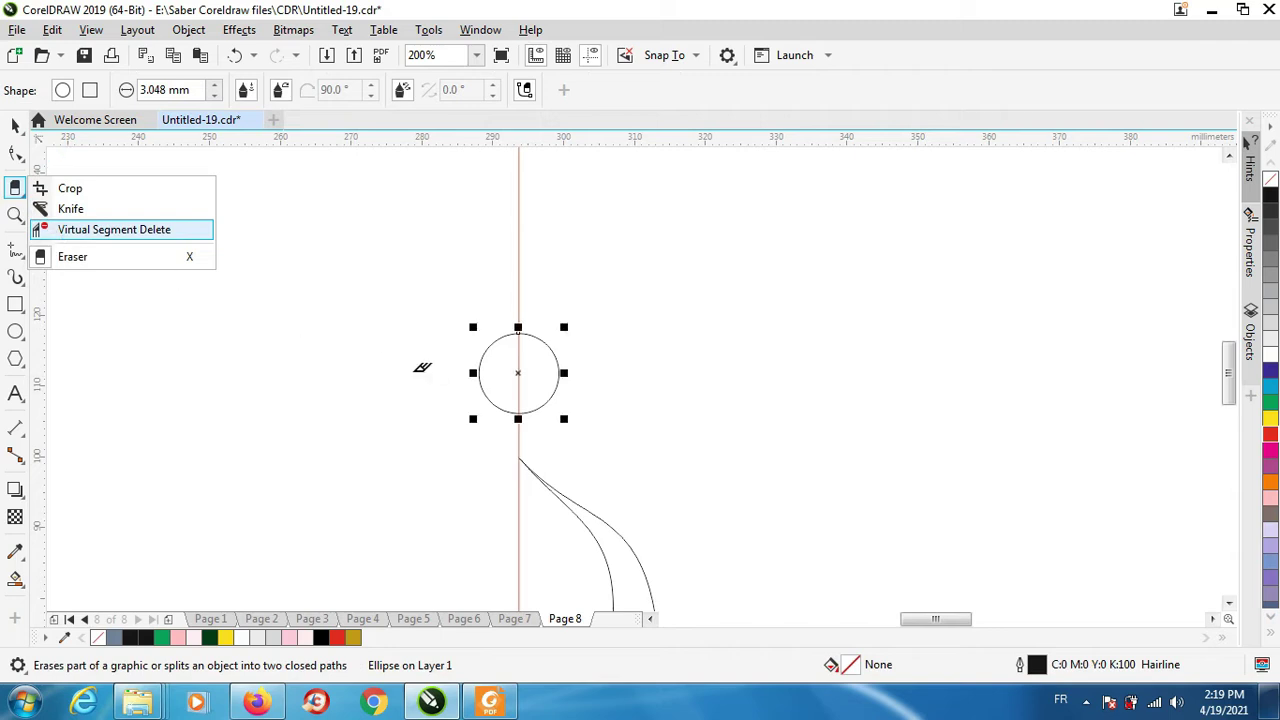
left_click_drag(462, 352, 490, 362)
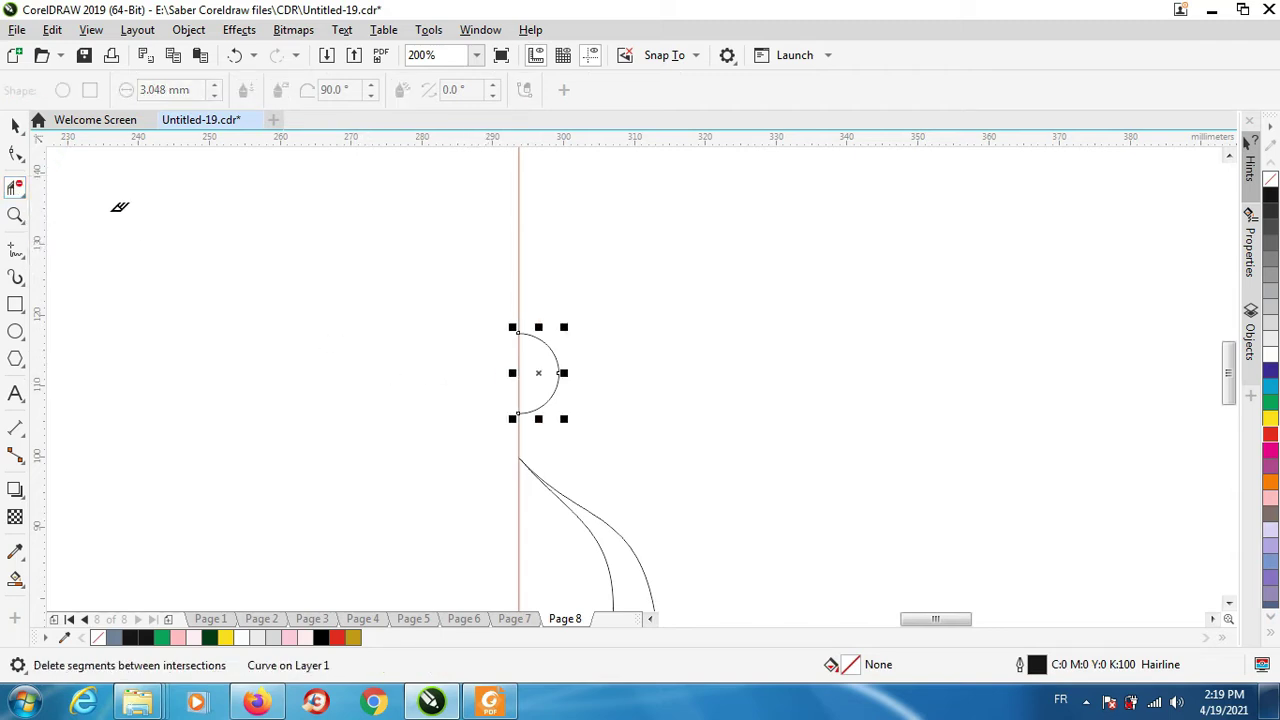
left_click(15, 125)
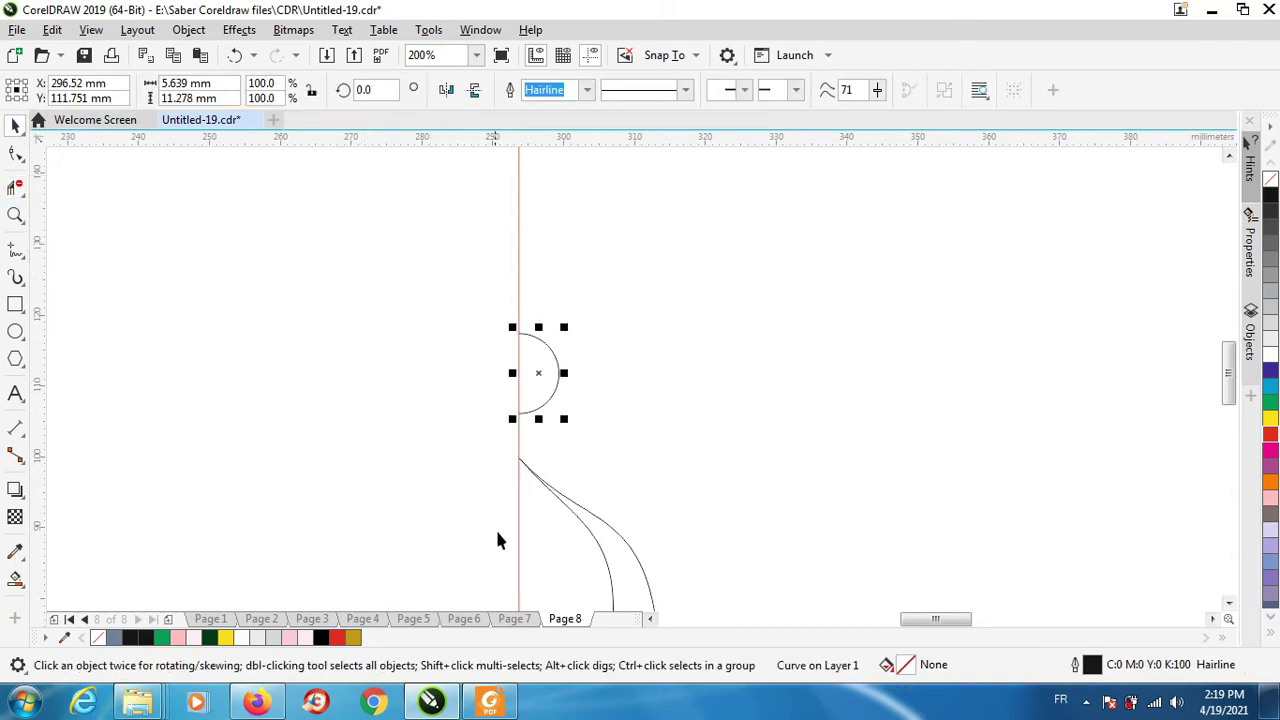
Draw a vertical line about 45.6 mm long upward from the half circle, just right of the guideline
scroll(522, 378, "up", 4)
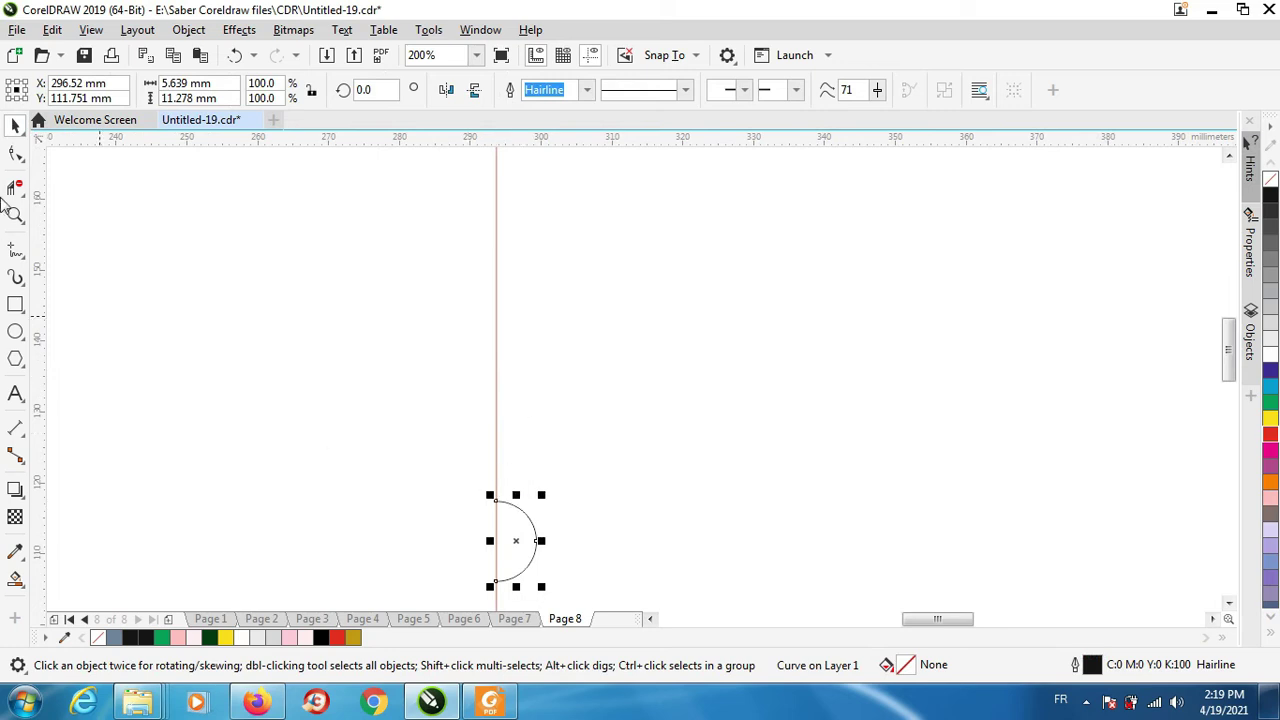
left_click(15, 250)
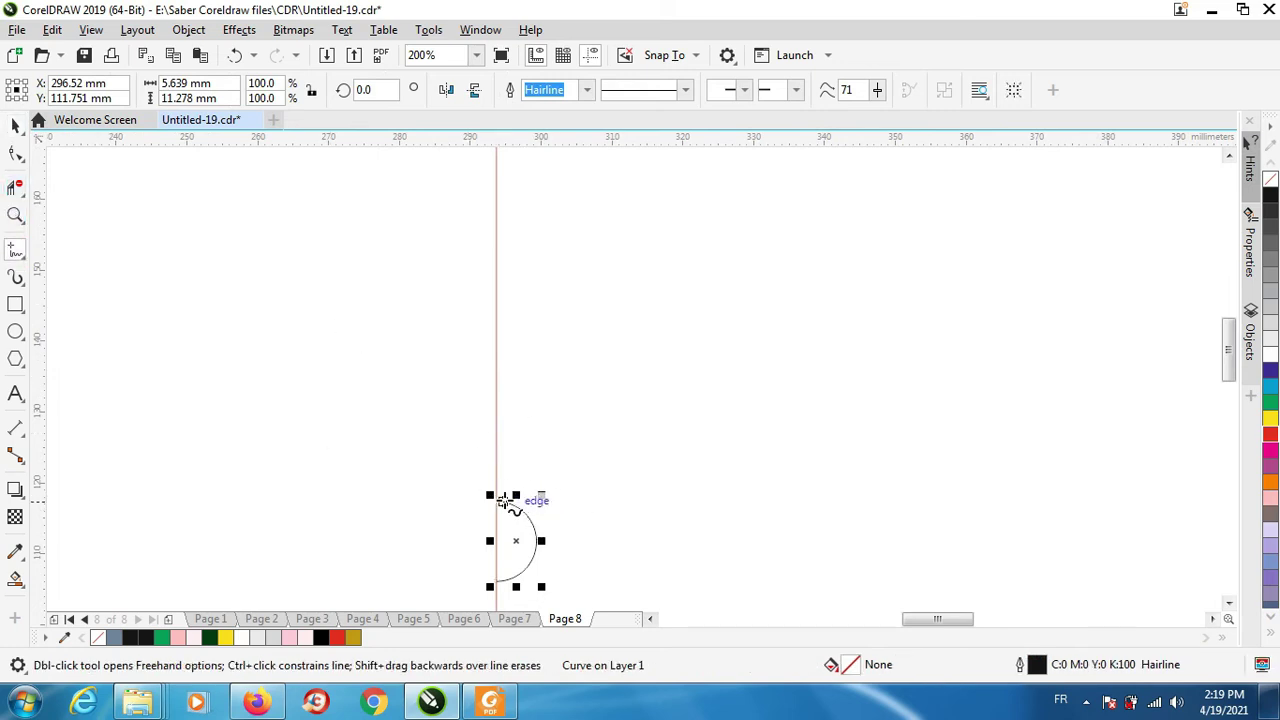
left_click(504, 498)
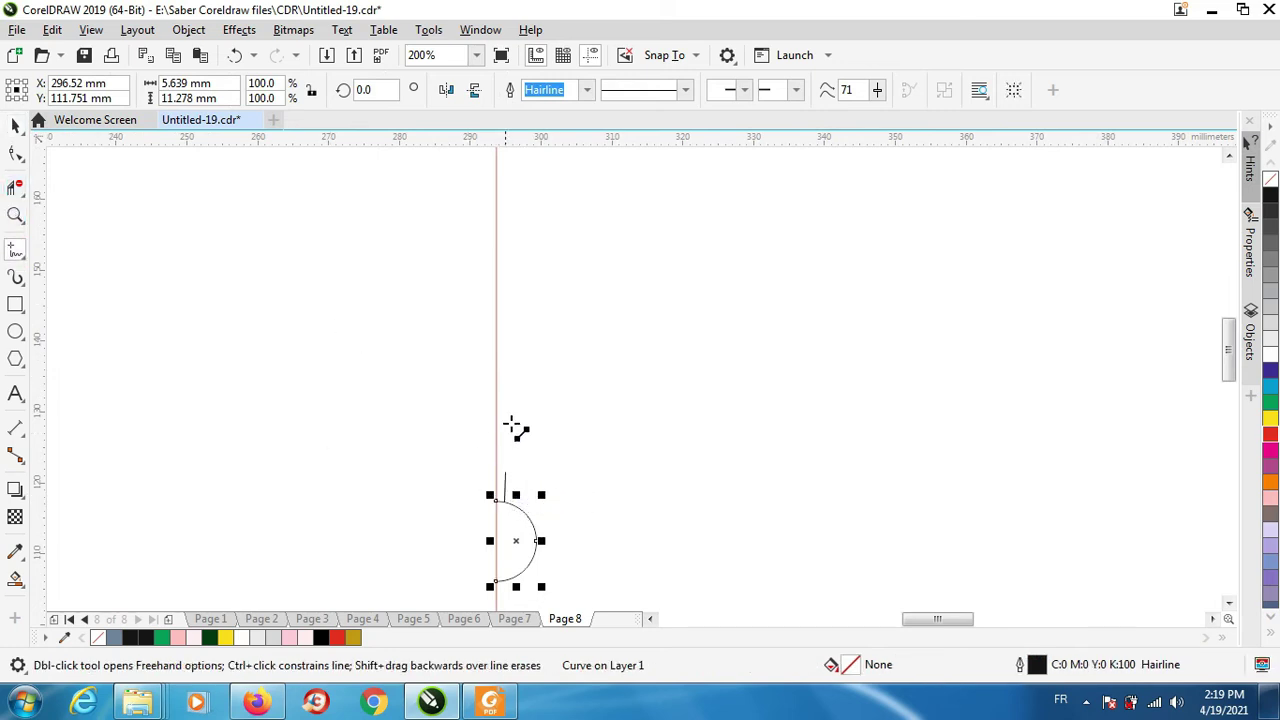
left_click(505, 180)
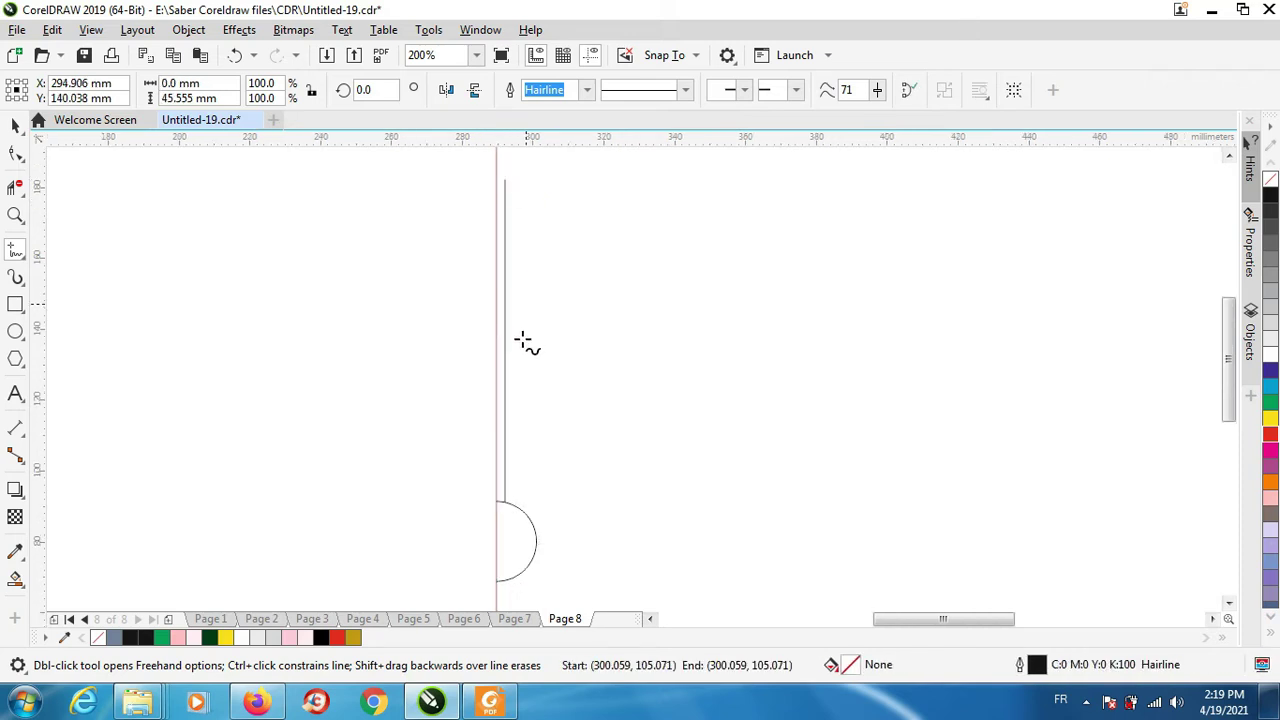
Extend the line's upper end with a long segment slanting up to the right and a short one about 6.7 mm long turning back down
scroll(522, 340, "down", 1)
scroll(528, 450, "down", 1)
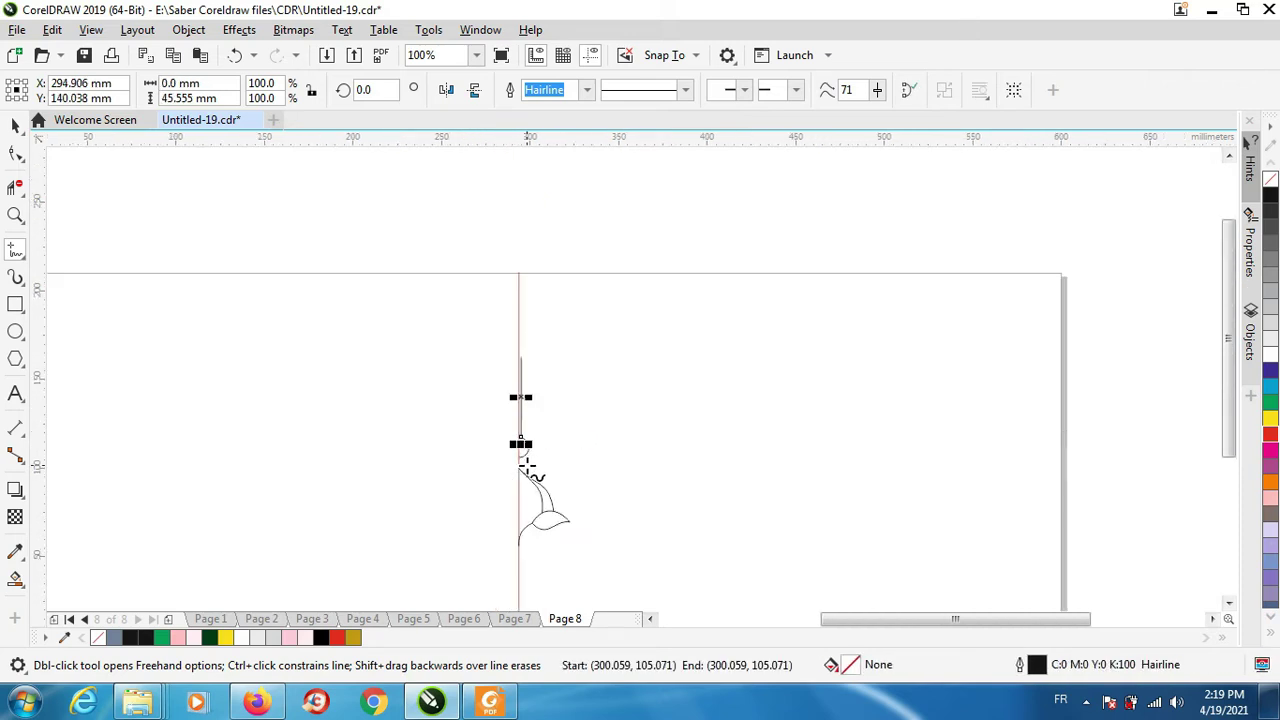
scroll(531, 330, "up", 1)
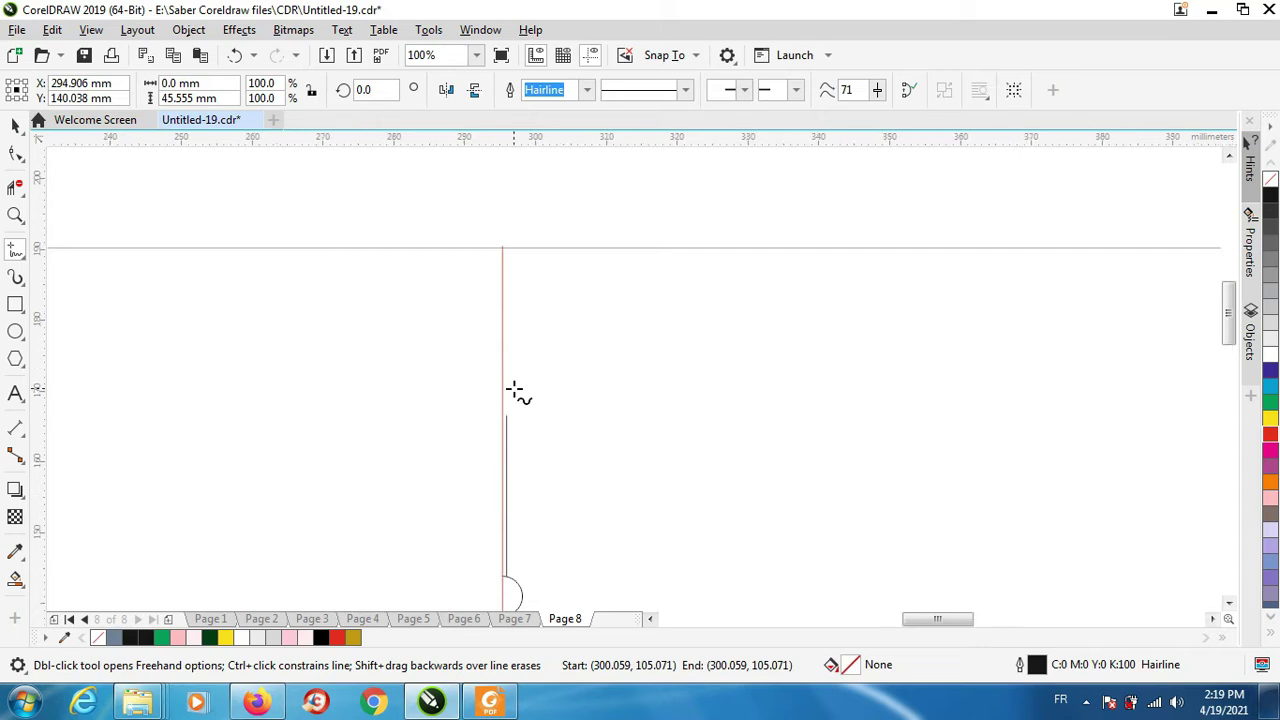
scroll(517, 391, "up", 1)
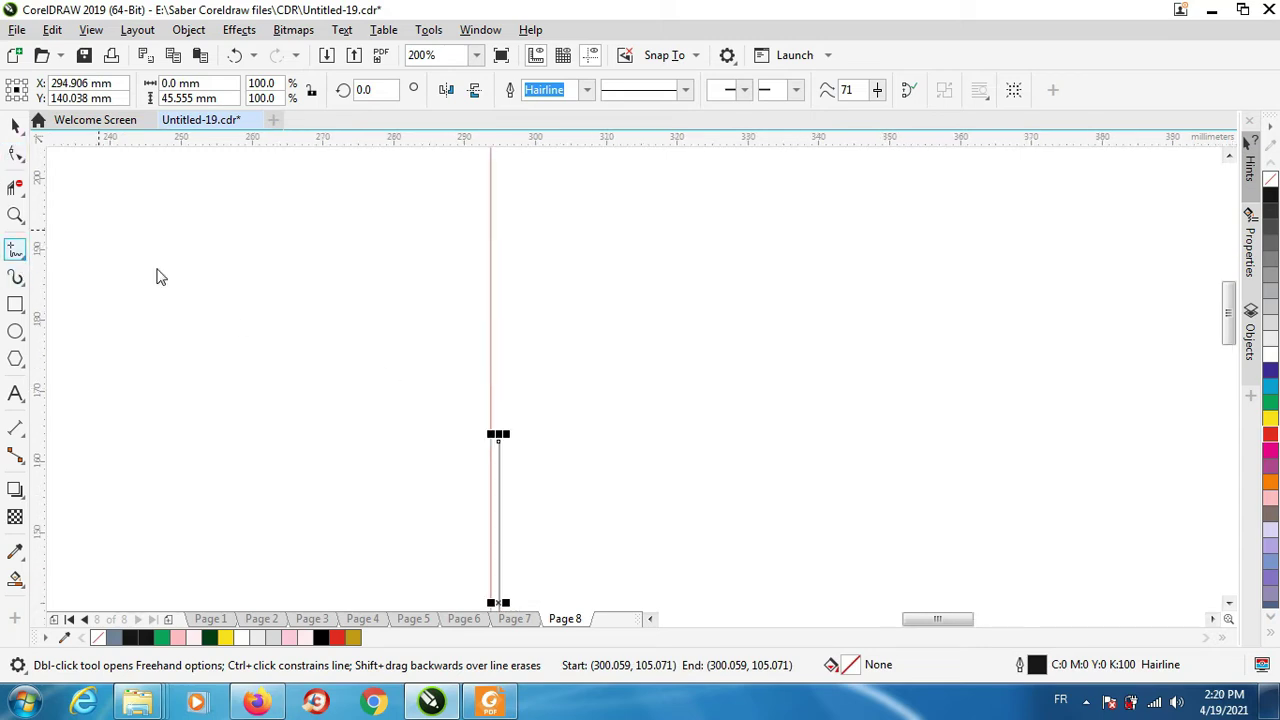
left_click(498, 440)
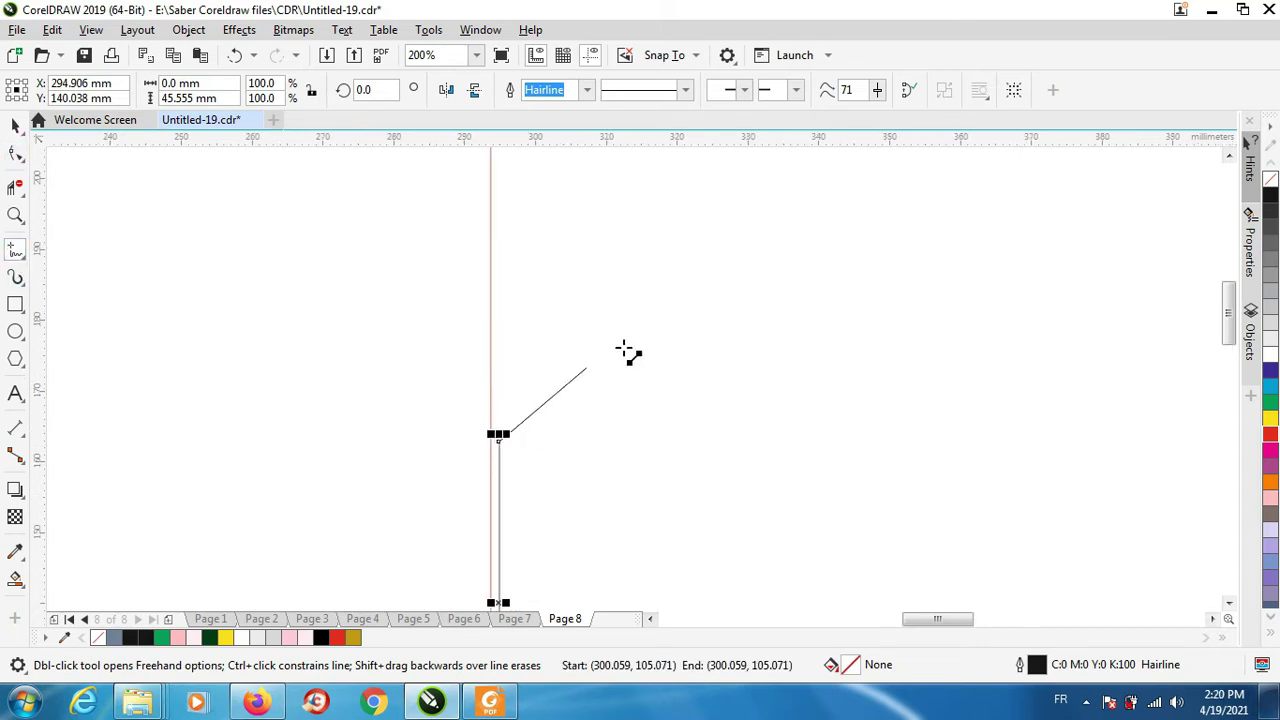
left_click(676, 342)
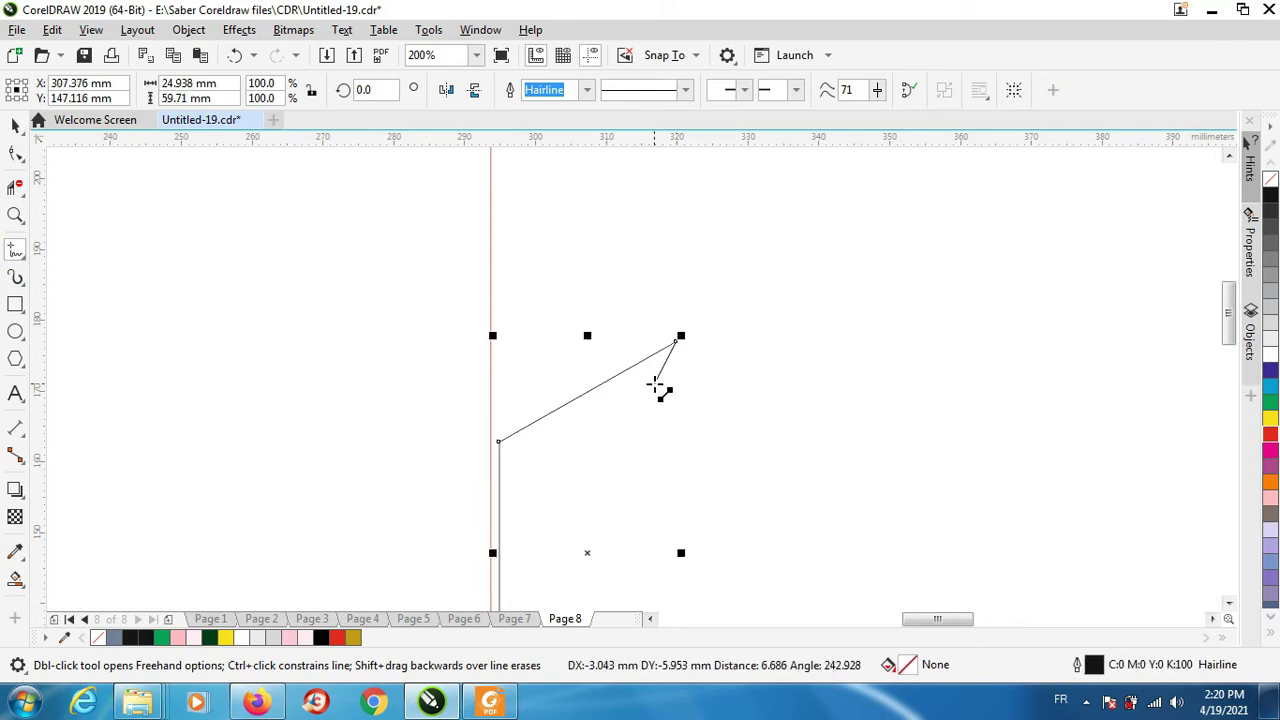
left_click(654, 383)
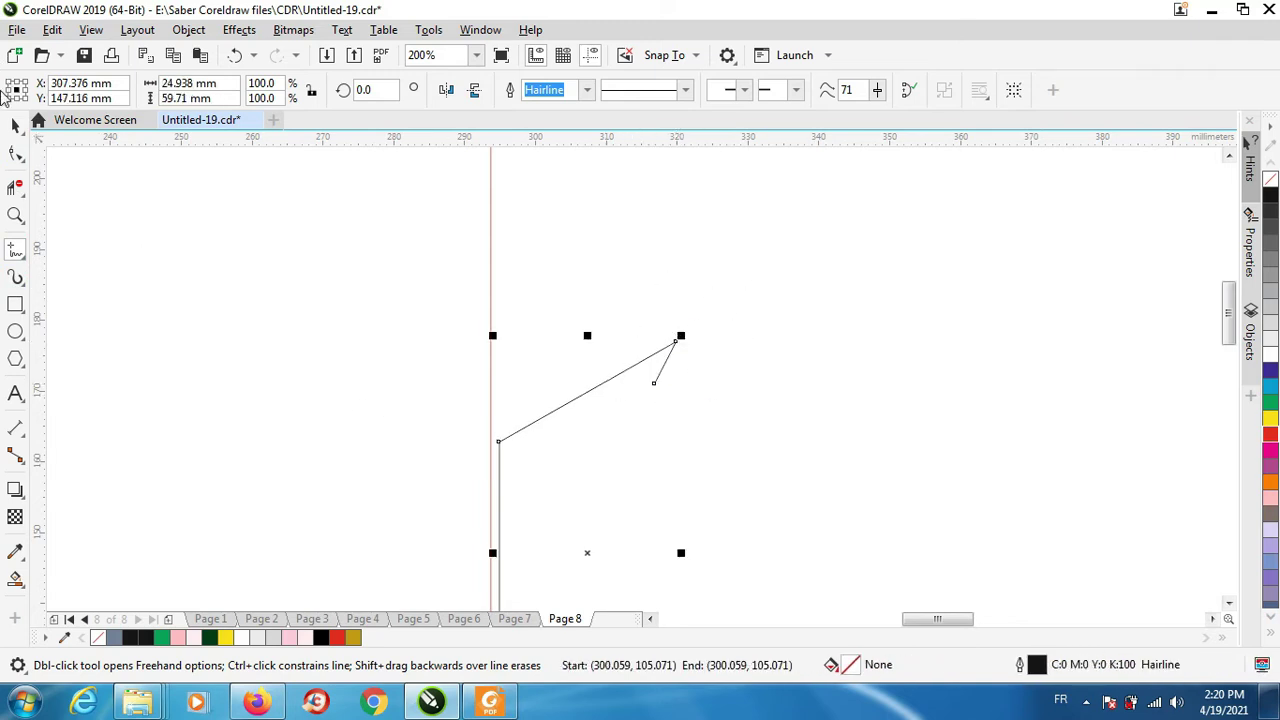
Convert the polyline's segments to curves and bend the long slanted one upward into an arch
left_click(16, 154)
left_click_drag(903, 285, 425, 464)
left_click_drag(592, 389, 563, 337)
scroll(676, 348, "up", 1)
Bend the short end segment into a hook, add nodes on its underside and at the arch's crest, and delete the corner node between them
left_click(673, 334)
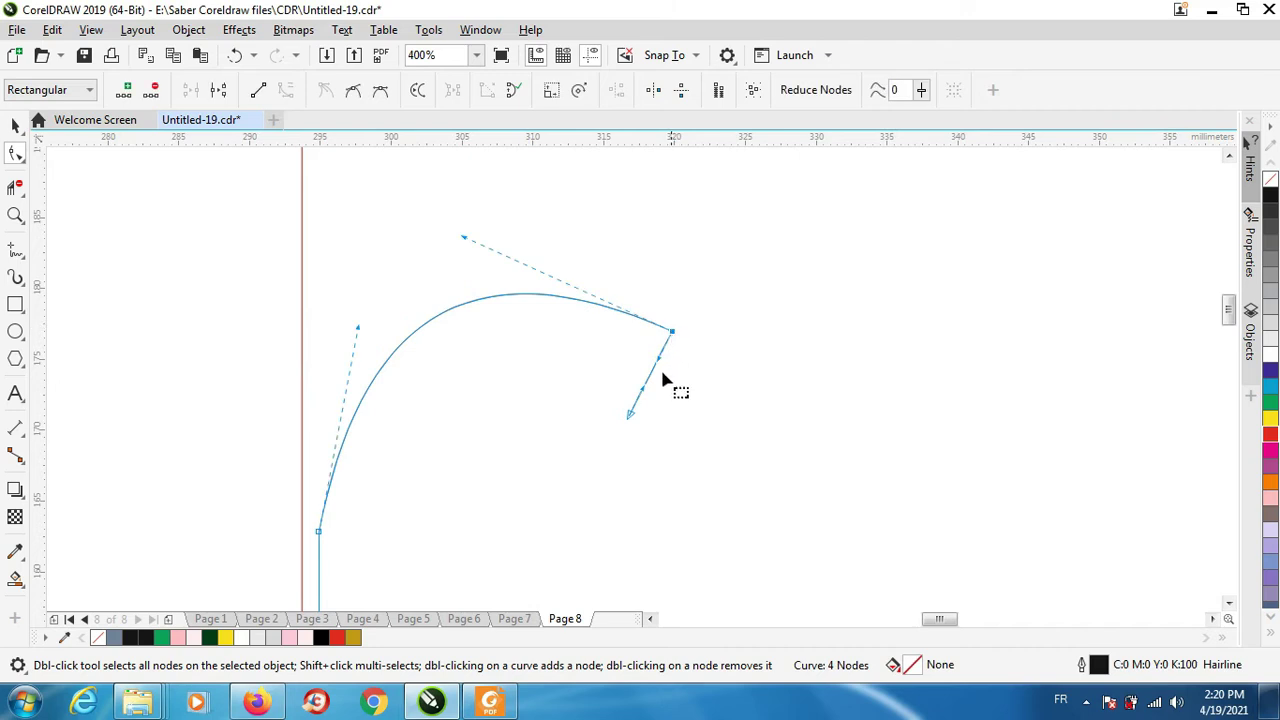
left_click_drag(652, 375, 660, 435)
left_click(675, 395)
double_click(683, 400)
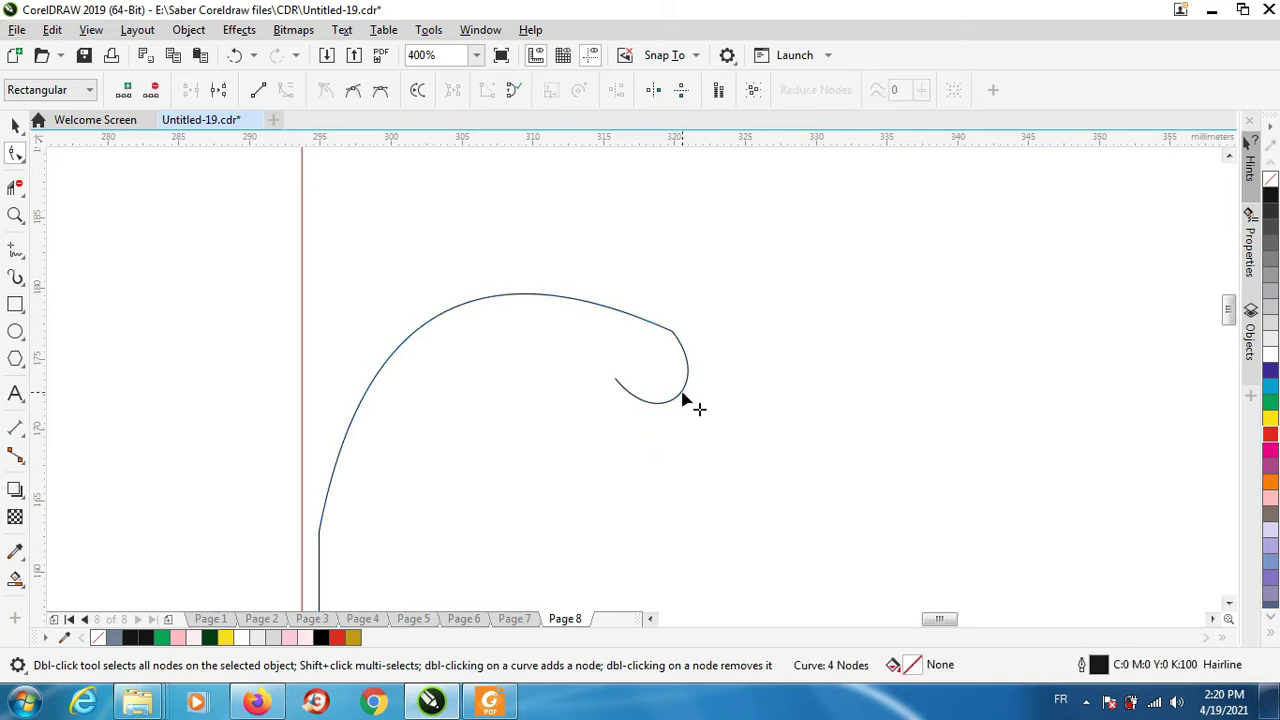
double_click(551, 298)
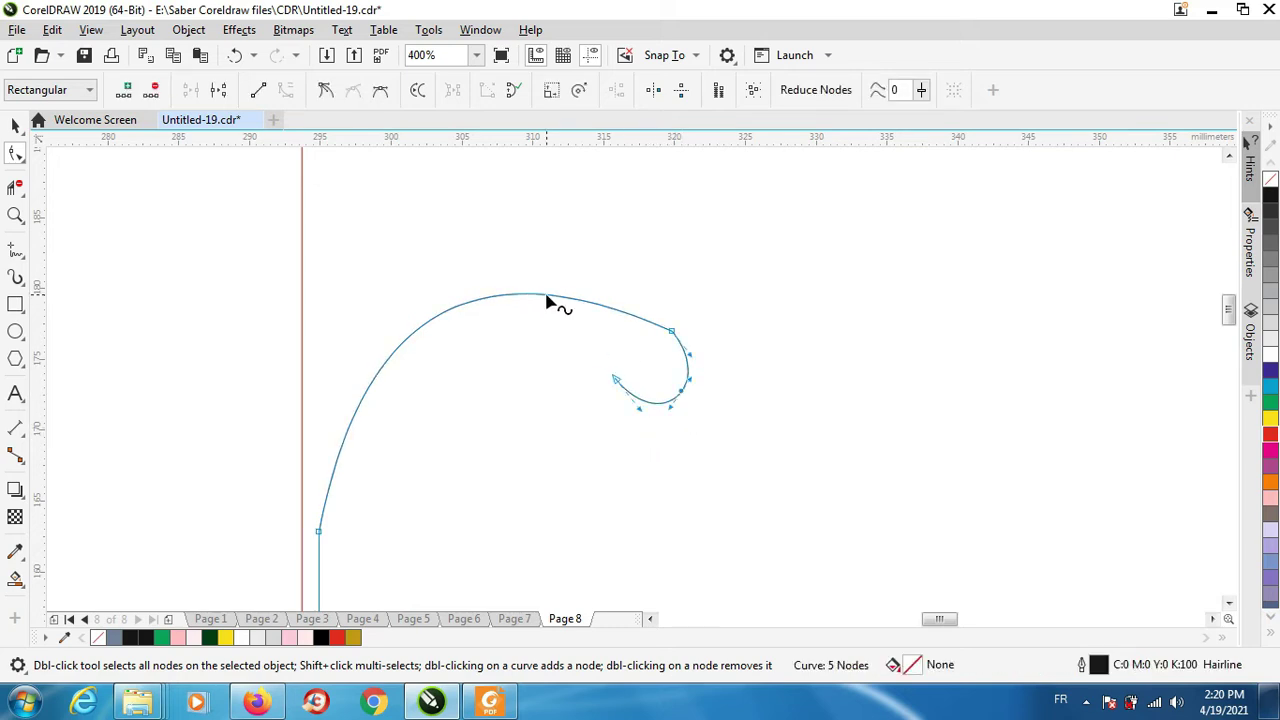
double_click(672, 331)
Continue from the hook's free end with a segment about 2.7 mm long and a second one ending at the hook's lowest point
scroll(480, 383, "down", 1)
scroll(550, 405, "down", 1)
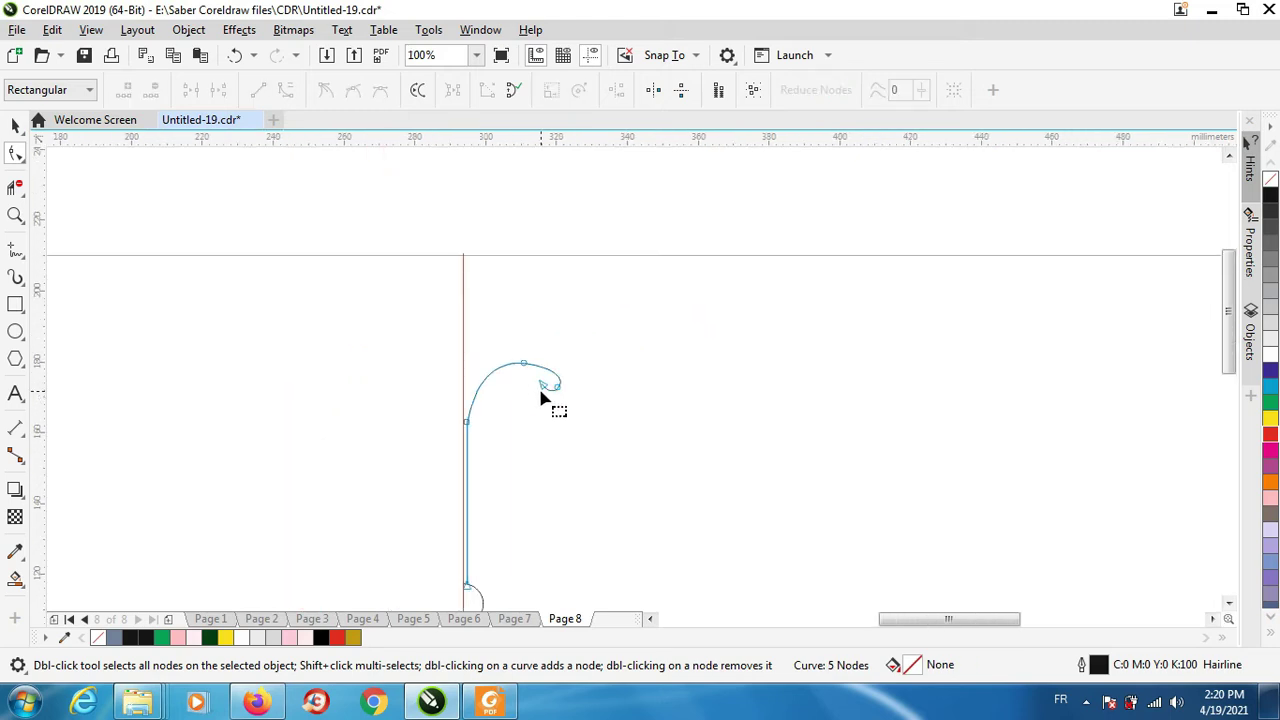
scroll(540, 398, "up", 4)
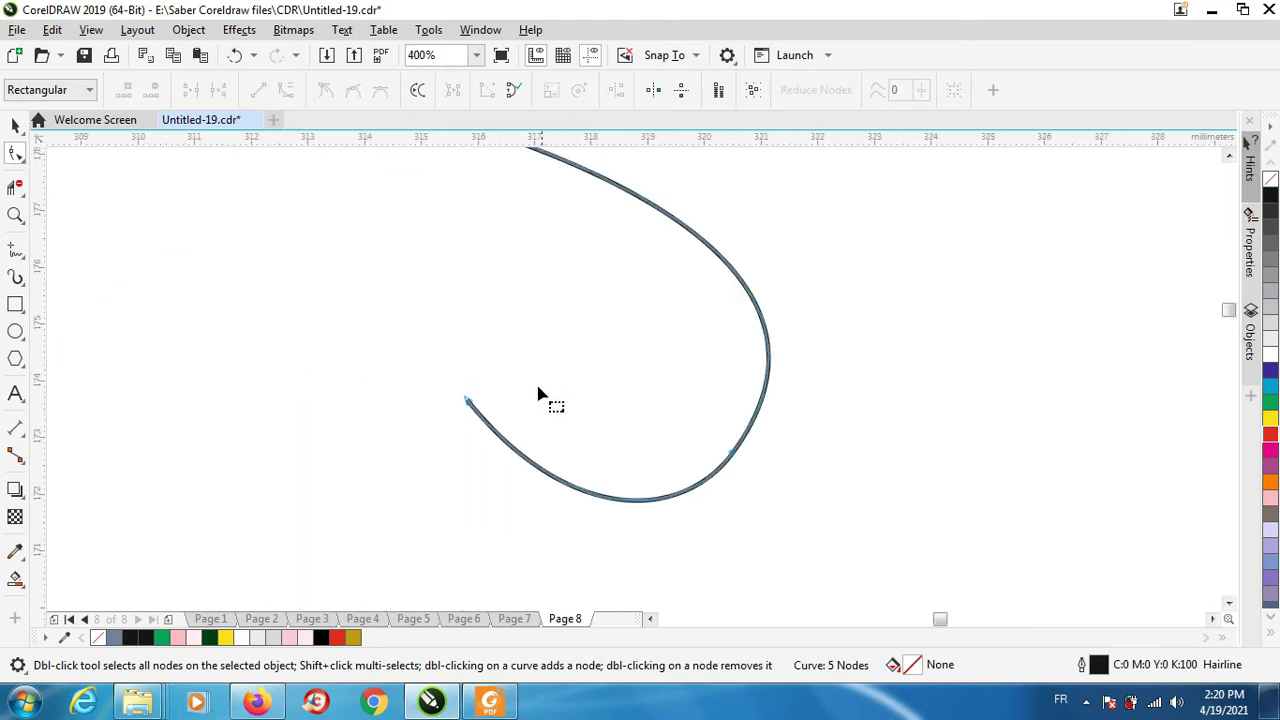
left_click(15, 249)
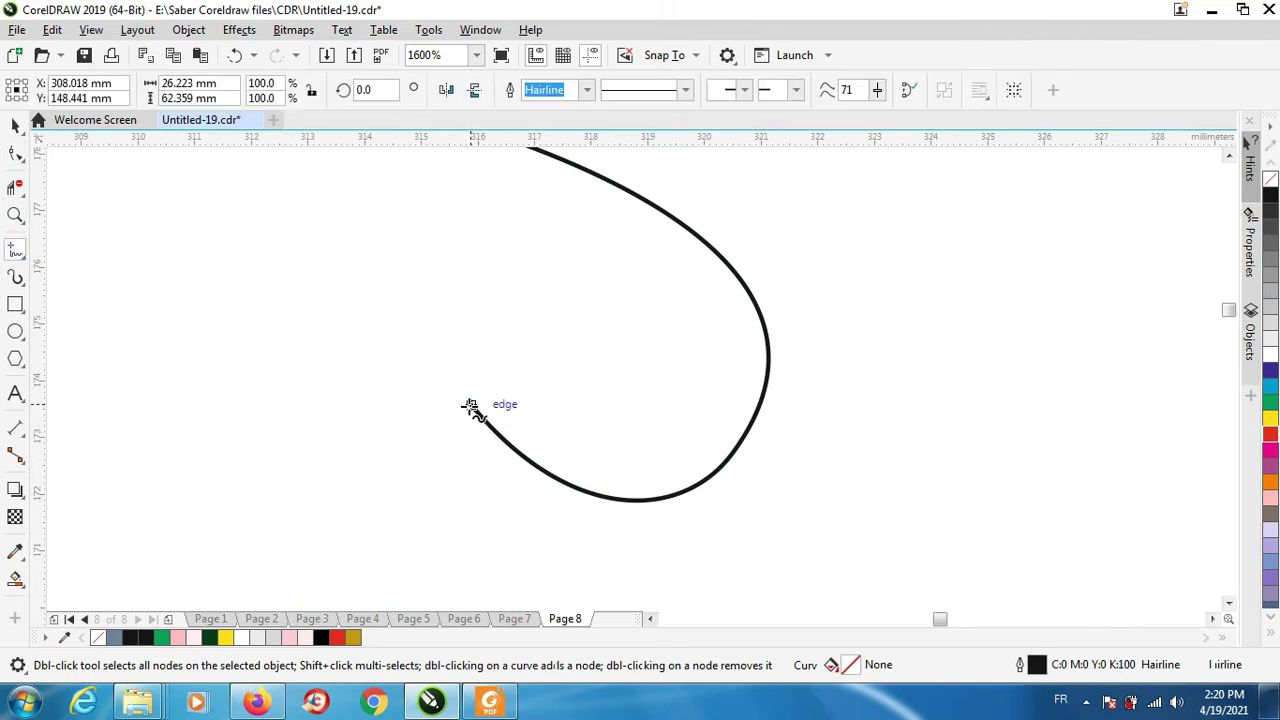
left_click(467, 400)
double_click(613, 365)
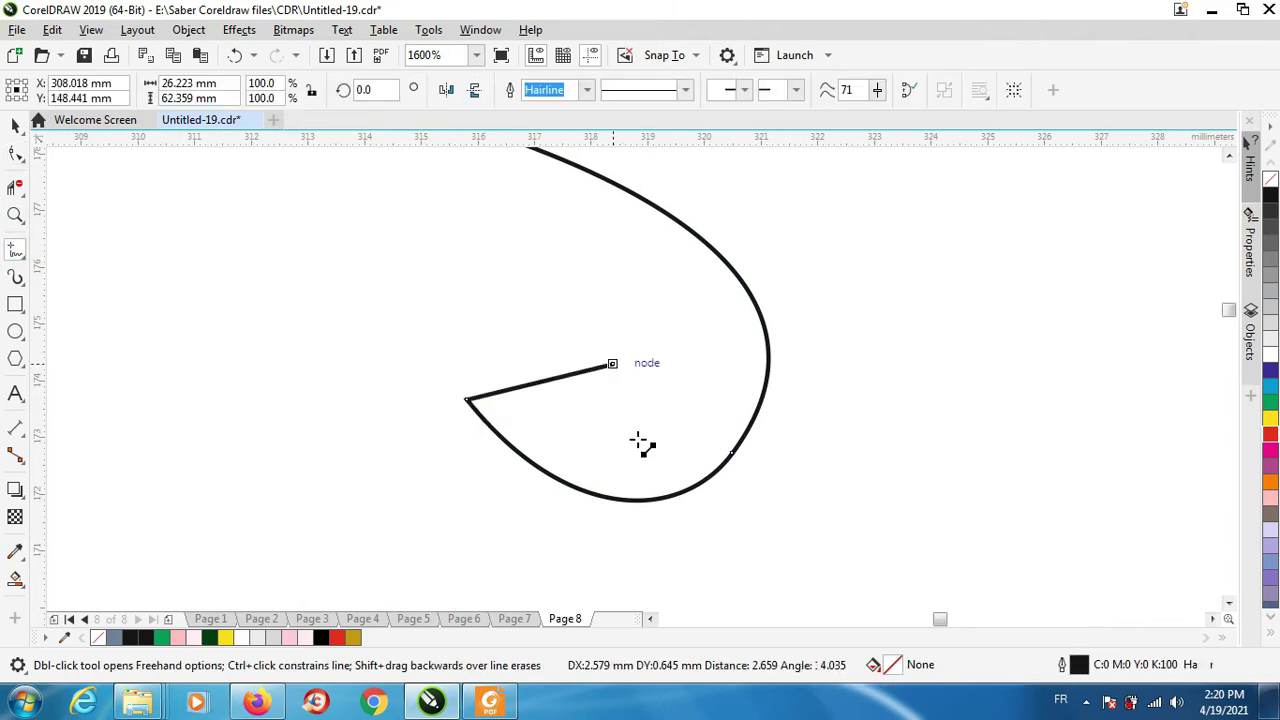
left_click(638, 500)
key("F10")
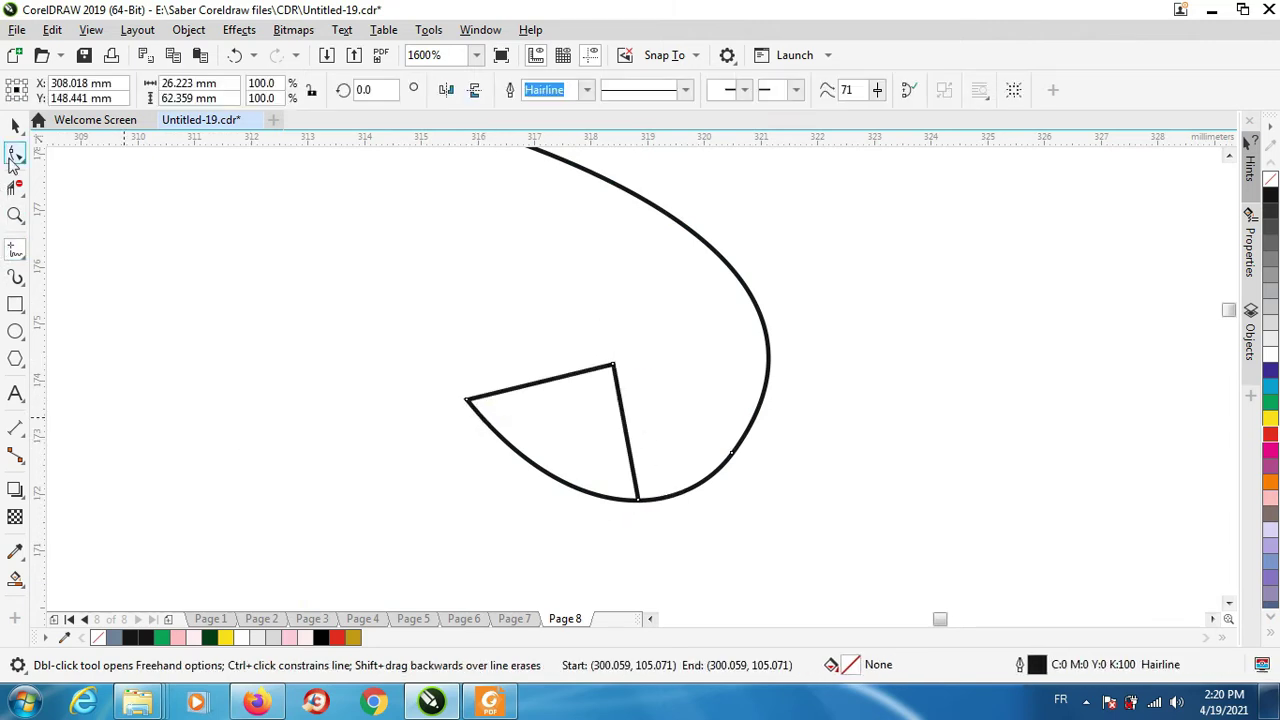
Convert the two new segments to curves, bending the first up into an arch and the second inward toward the hook's end
left_click_drag(443, 309, 677, 534)
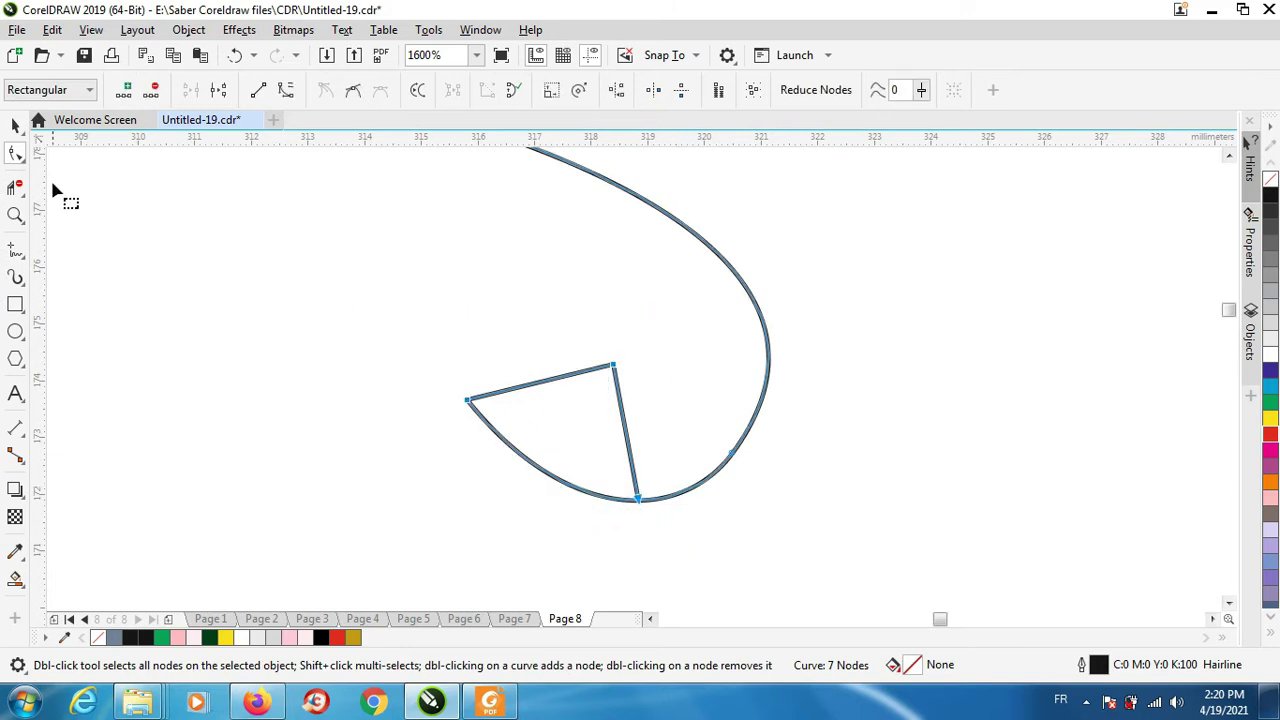
left_click(288, 91)
left_click_drag(560, 377, 514, 333)
left_click(615, 367)
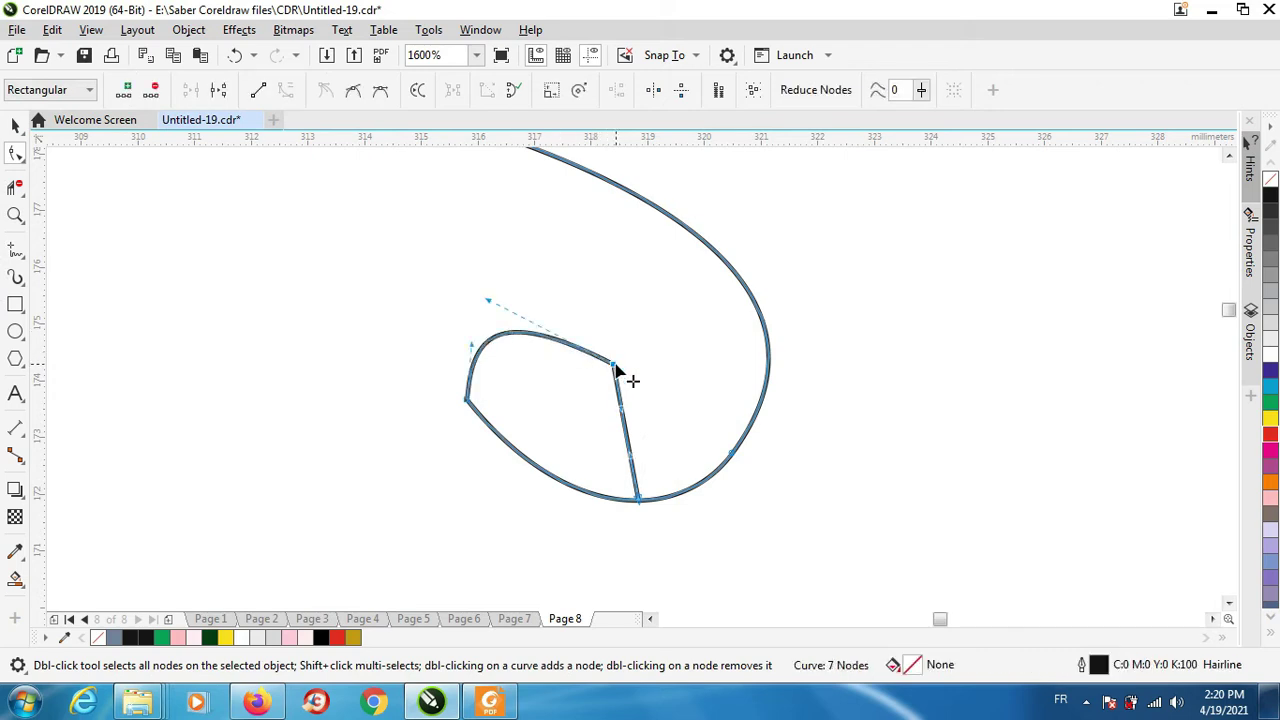
left_click_drag(630, 463, 572, 350)
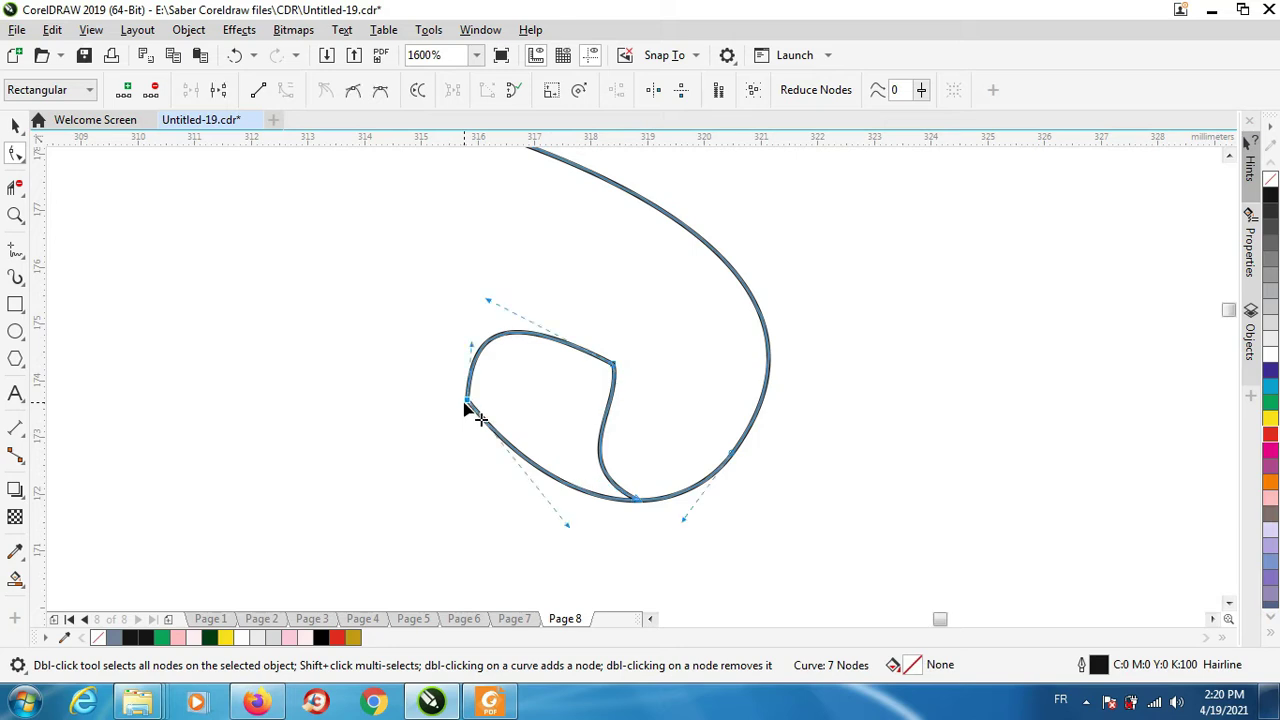
Round out the small arch inside the hook with its control handle, and add nodes at its crest and on the inner curve
left_click_drag(473, 350, 520, 256)
left_click(523, 305)
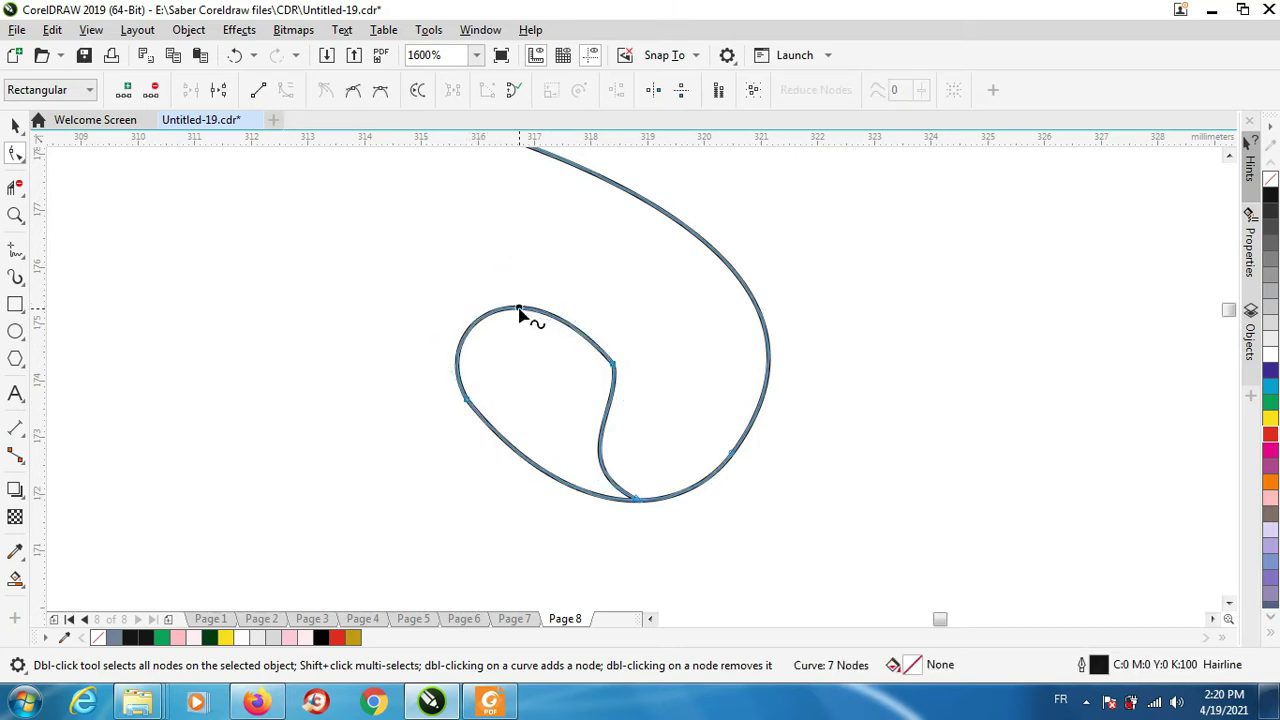
left_click(610, 368)
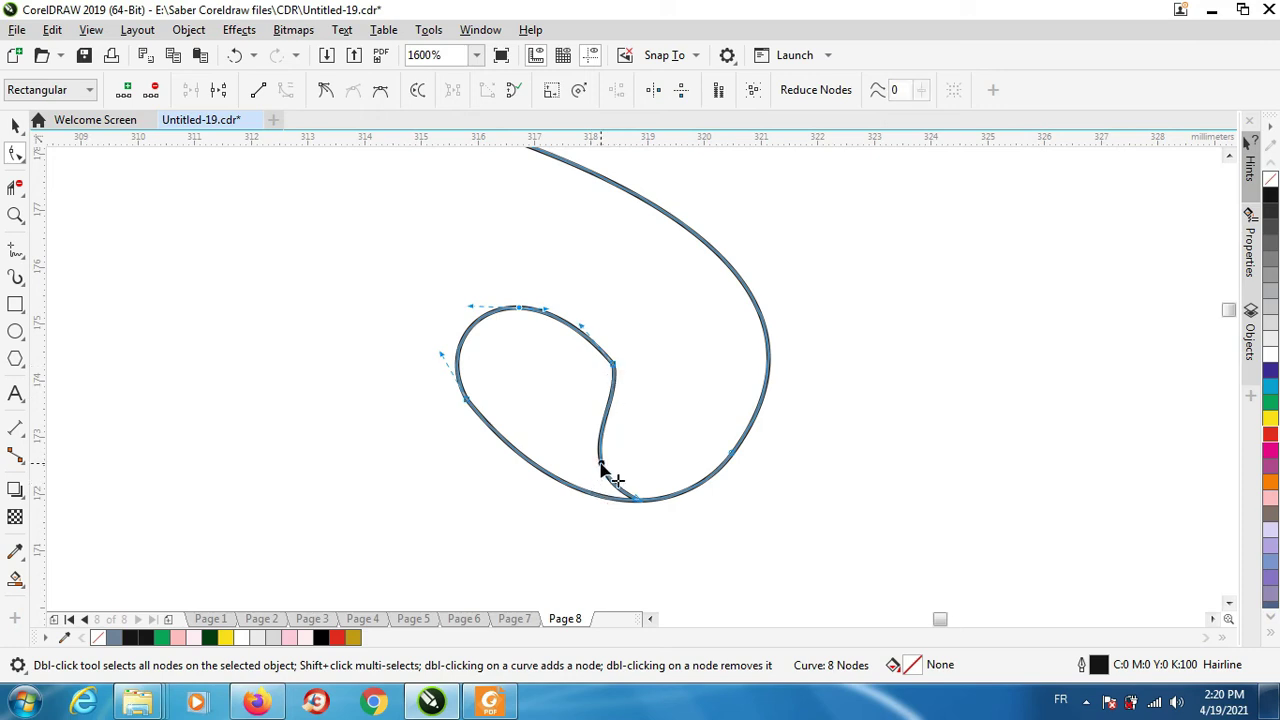
double_click(601, 467)
Delete the teardrop's corner node and the extra node on its inner side, and smooth that side with the crest node's handle
double_click(614, 368)
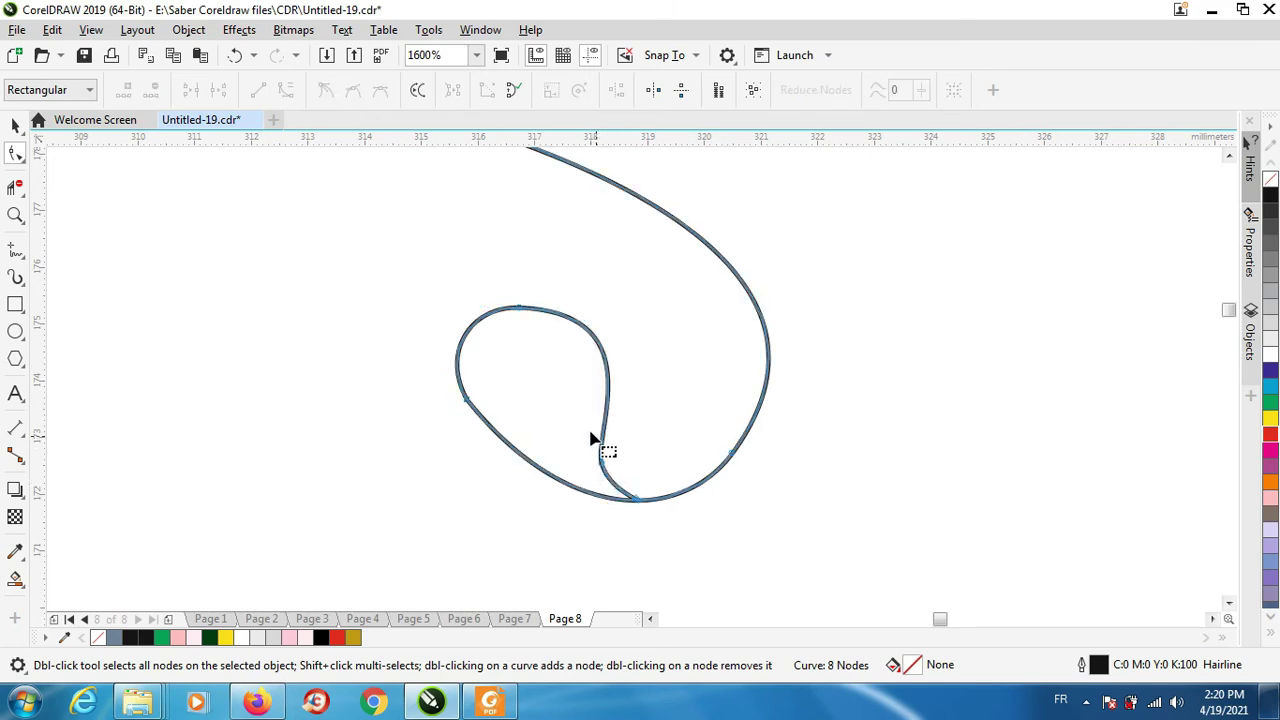
double_click(602, 465)
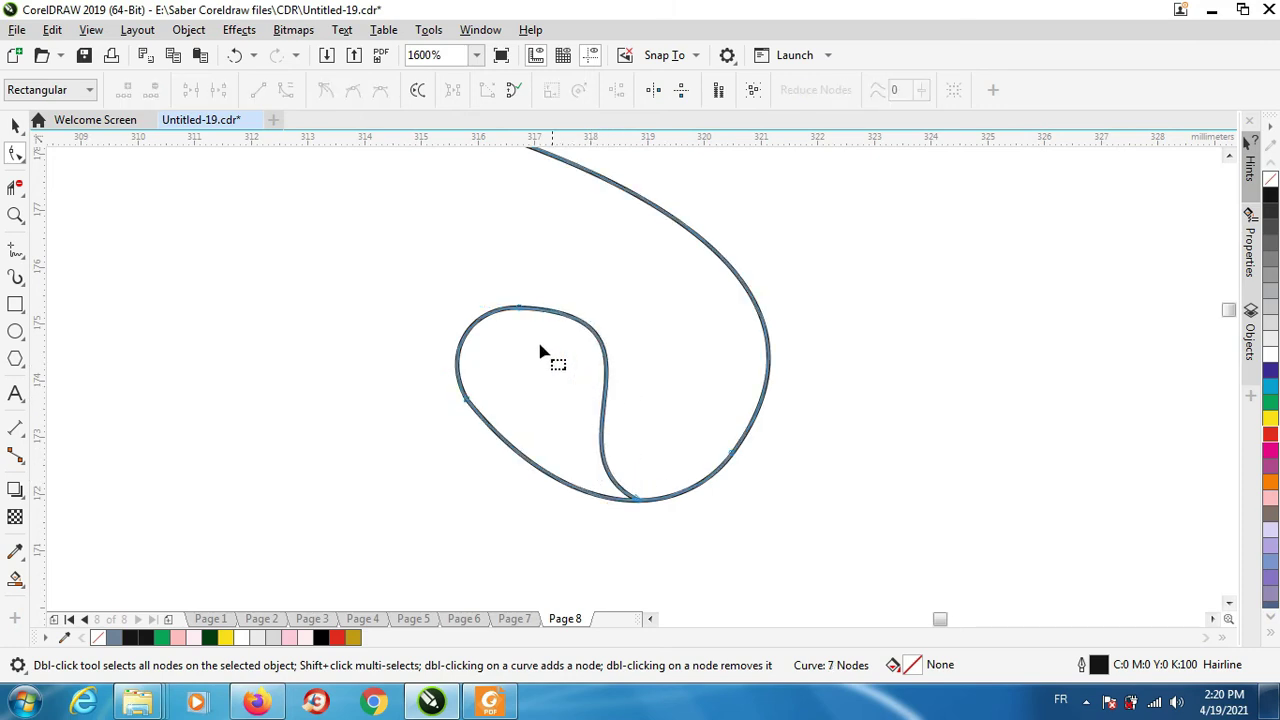
left_click(521, 311)
left_click_drag(683, 316, 633, 315)
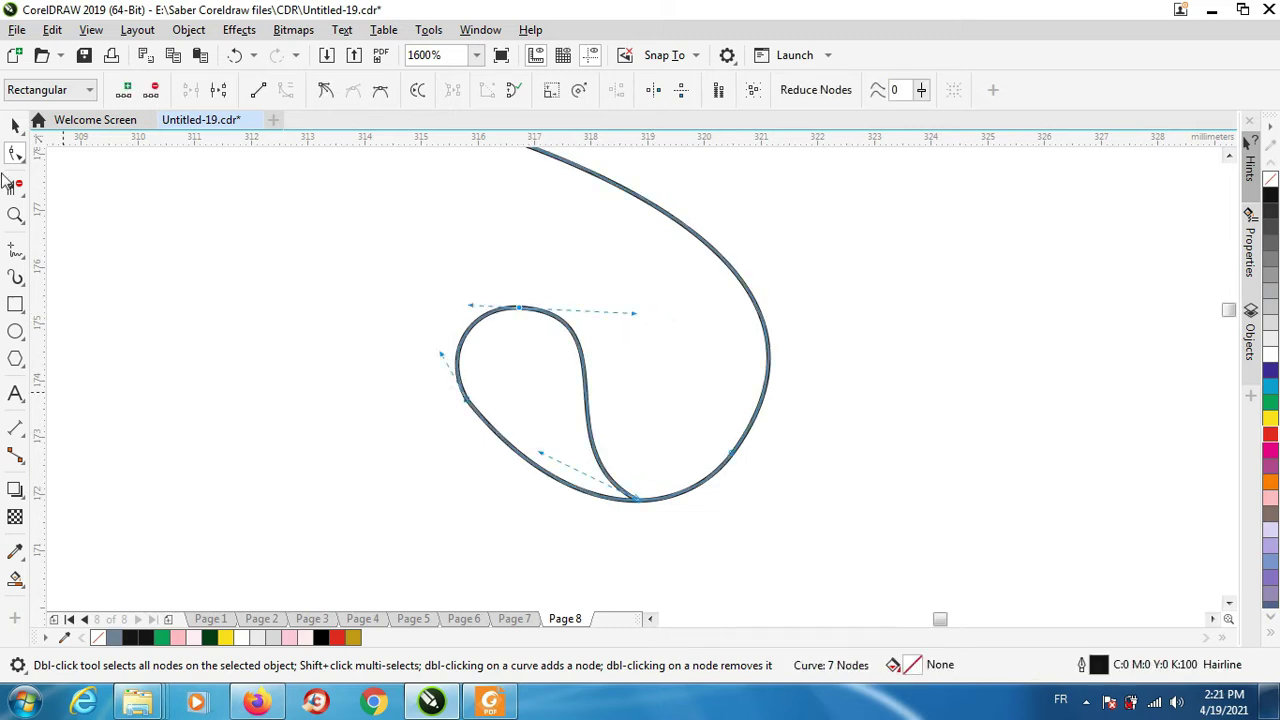
left_click(14, 125)
left_click(491, 437)
left_click(491, 437)
scroll(537, 409, "down", 3)
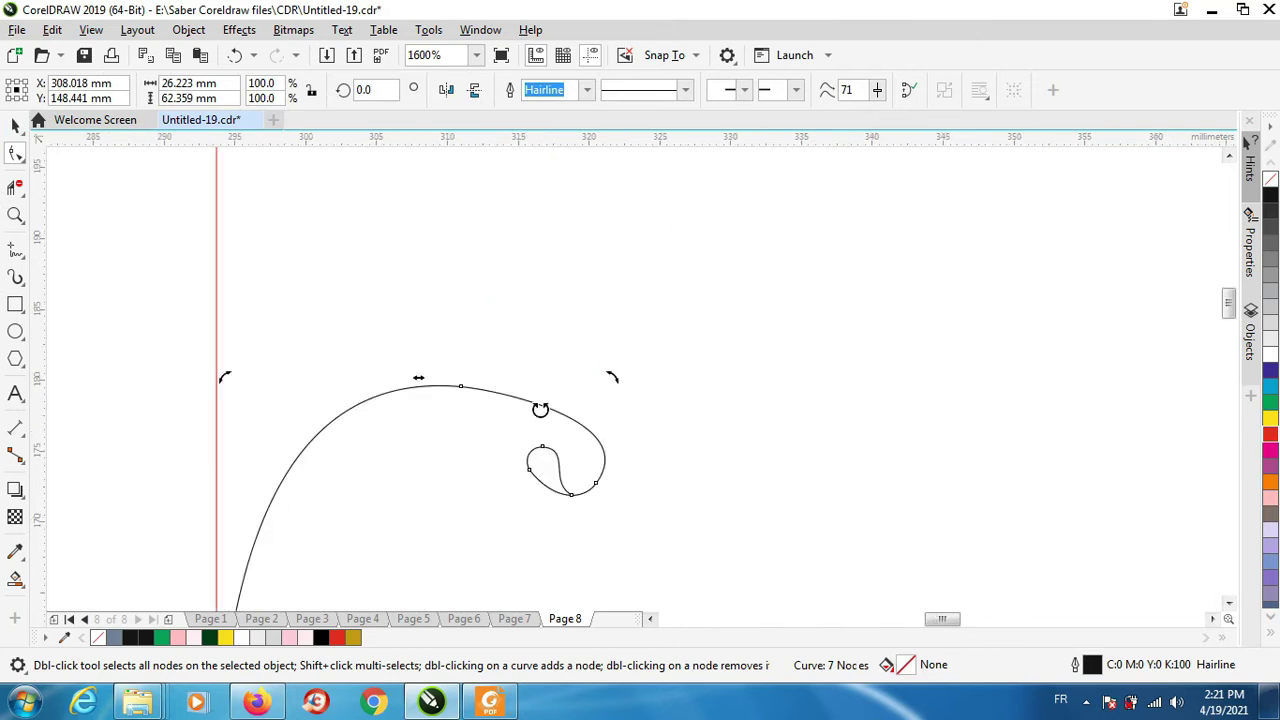
scroll(474, 357, "down", 1)
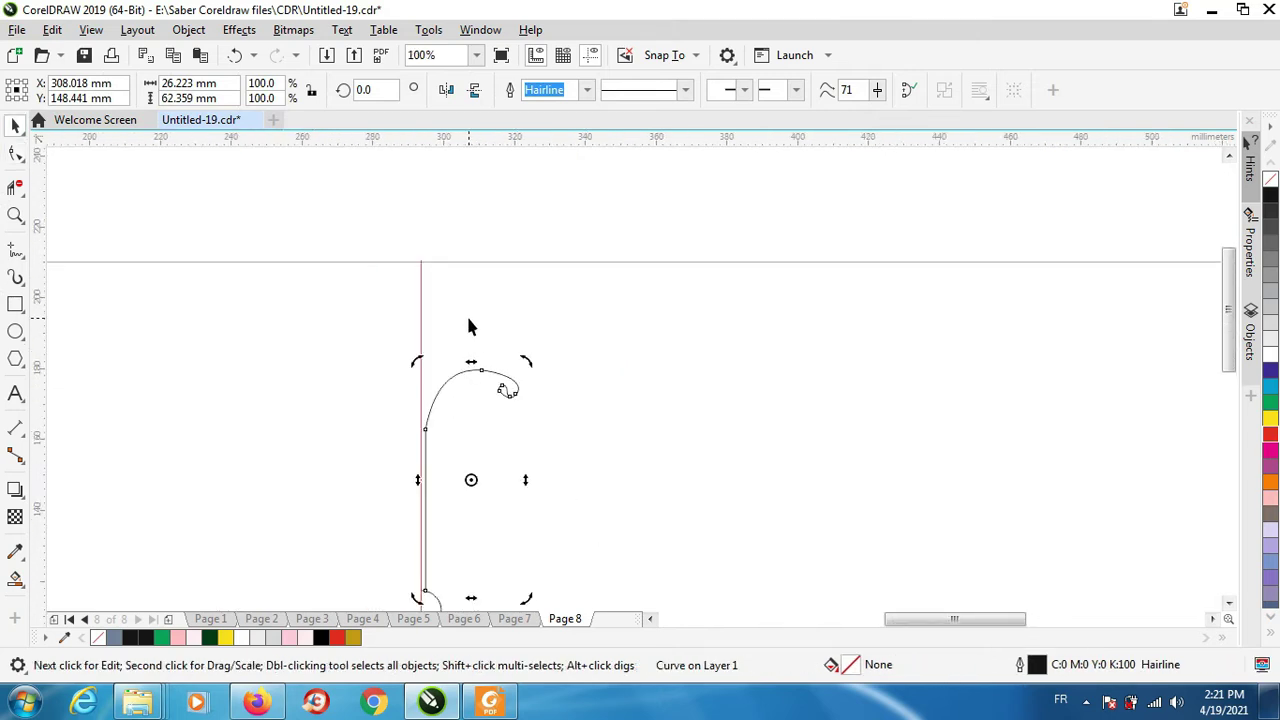
Draw a straight line about 22.9 mm long from the node at the curled stem's crest up to the vertical guideline
scroll(470, 308, "up", 1)
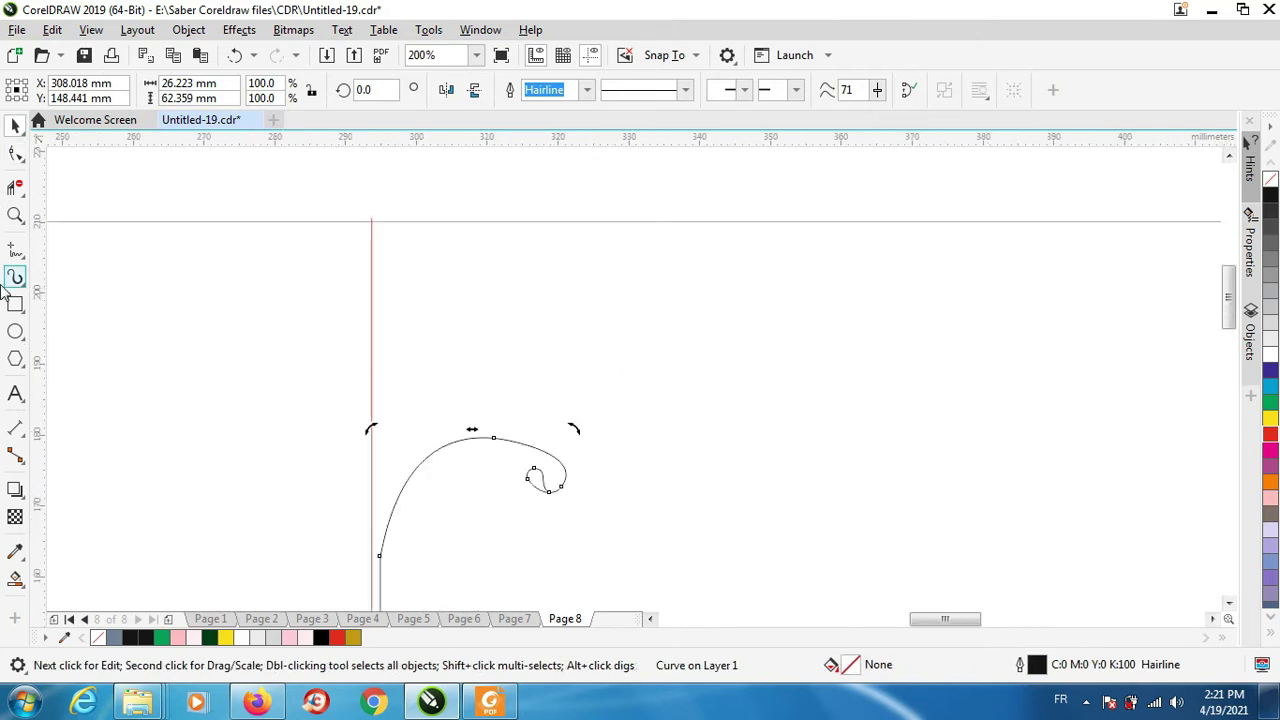
left_click(14, 252)
scroll(366, 420, "up", 1)
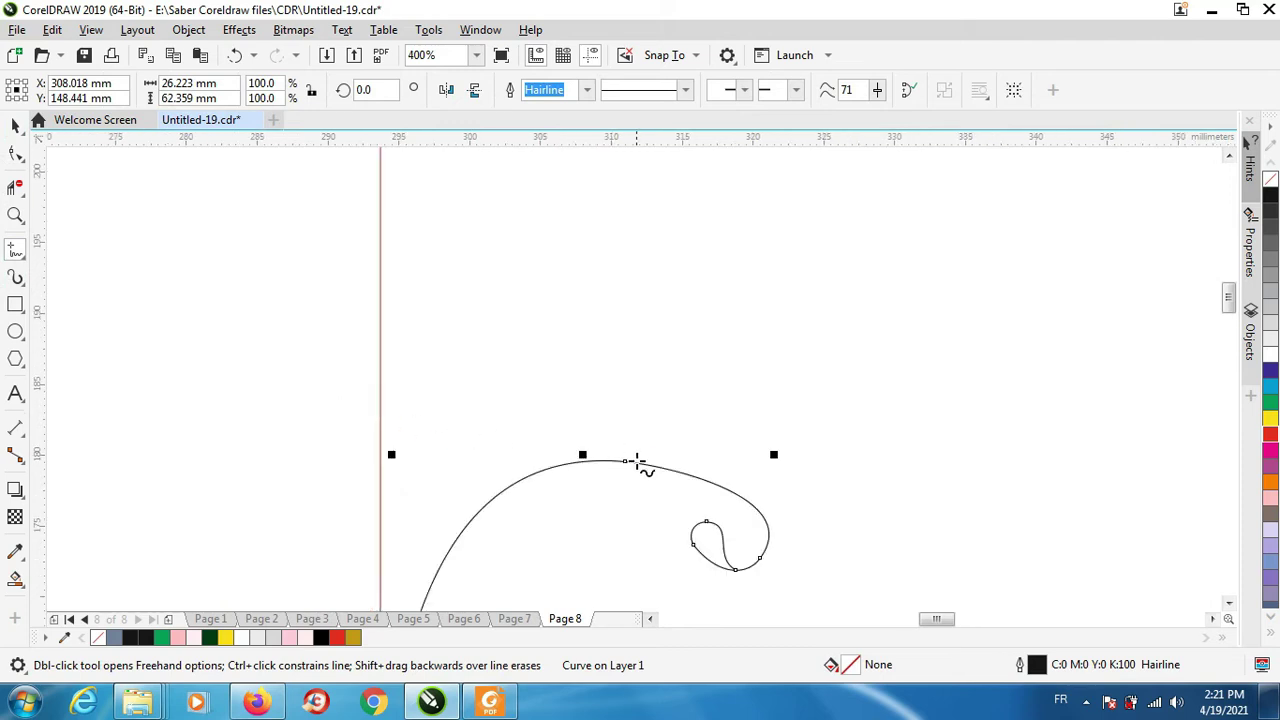
left_click(627, 461)
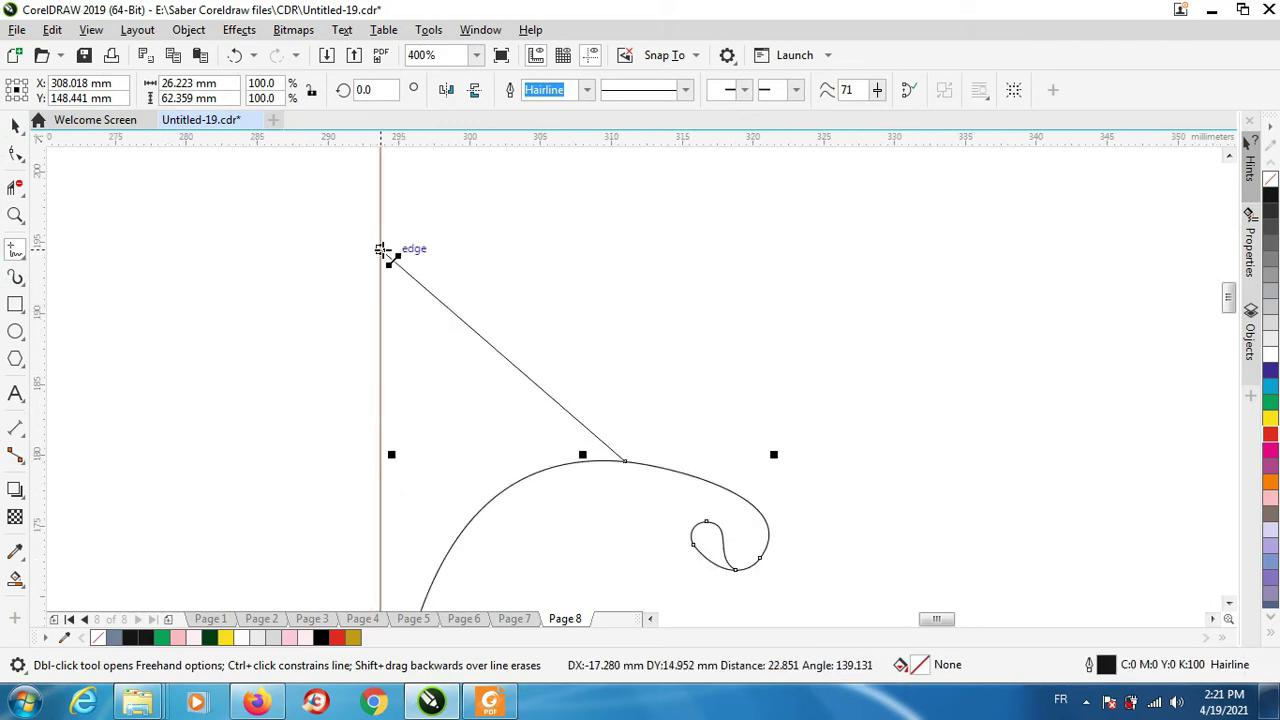
left_click(377, 246)
Convert the new line to a curve and bow it inward toward the guideline and the stem
left_click(22, 158)
left_click_drag(344, 235, 556, 372)
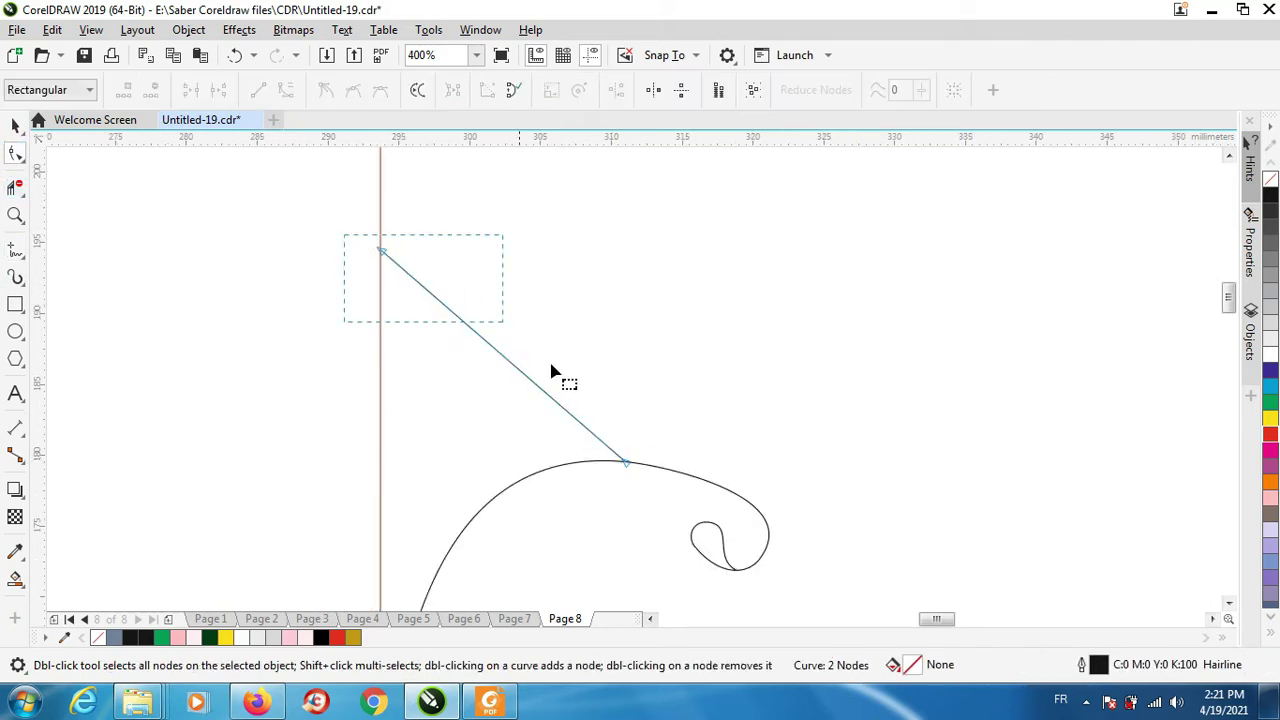
left_click_drag(721, 505, 721, 505)
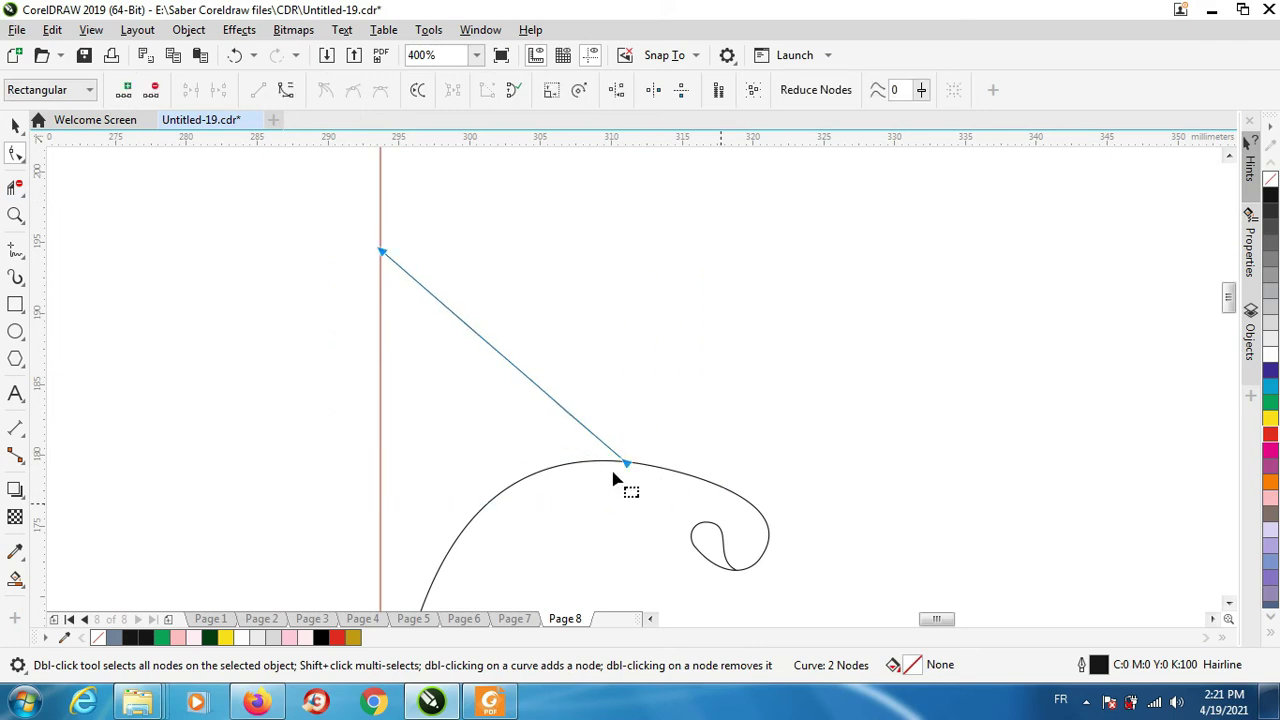
left_click_drag(500, 363, 480, 382)
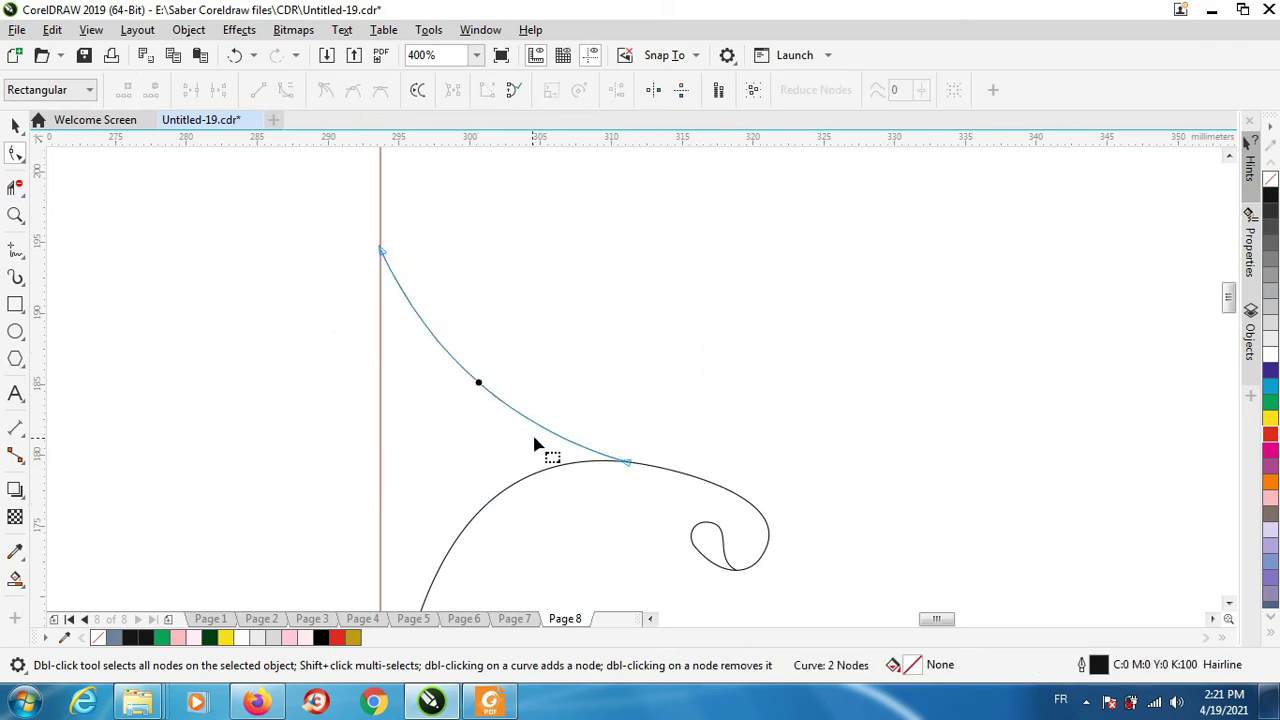
scroll(536, 442, "down", 1)
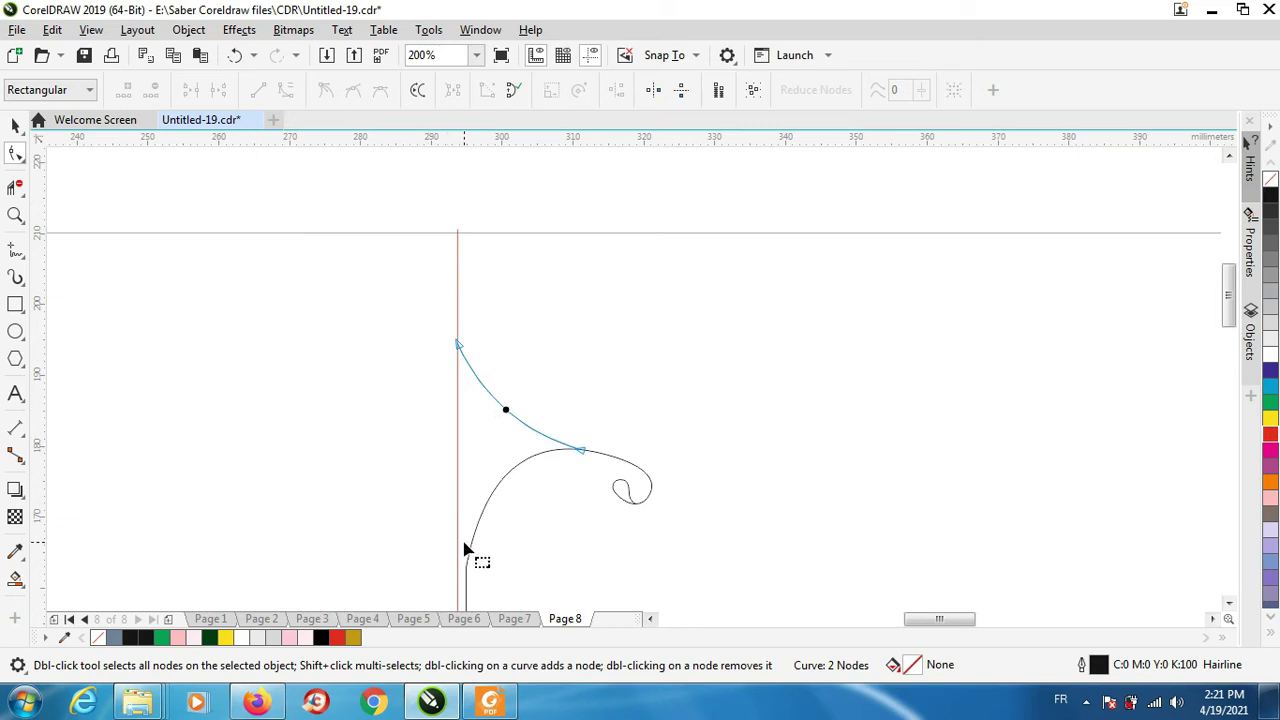
scroll(477, 480, "down", 1)
scroll(485, 462, "up", 1)
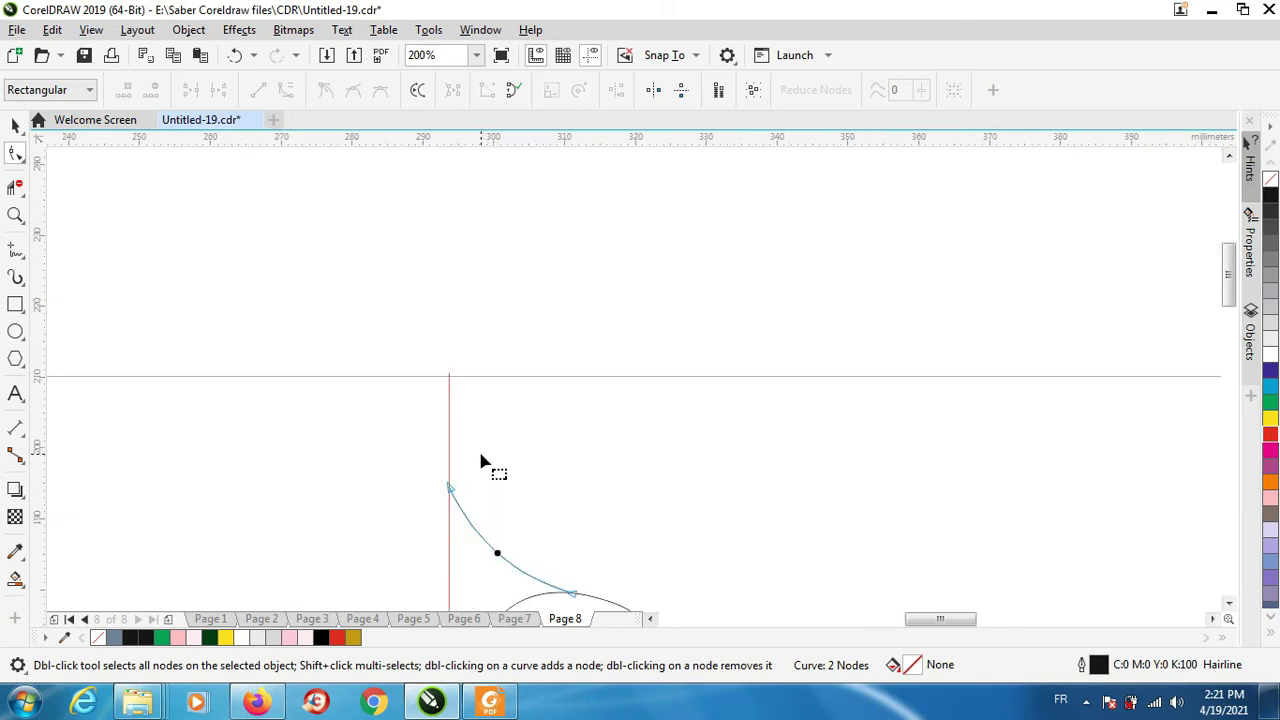
scroll(487, 436, "down", 2)
scroll(462, 424, "down", 1)
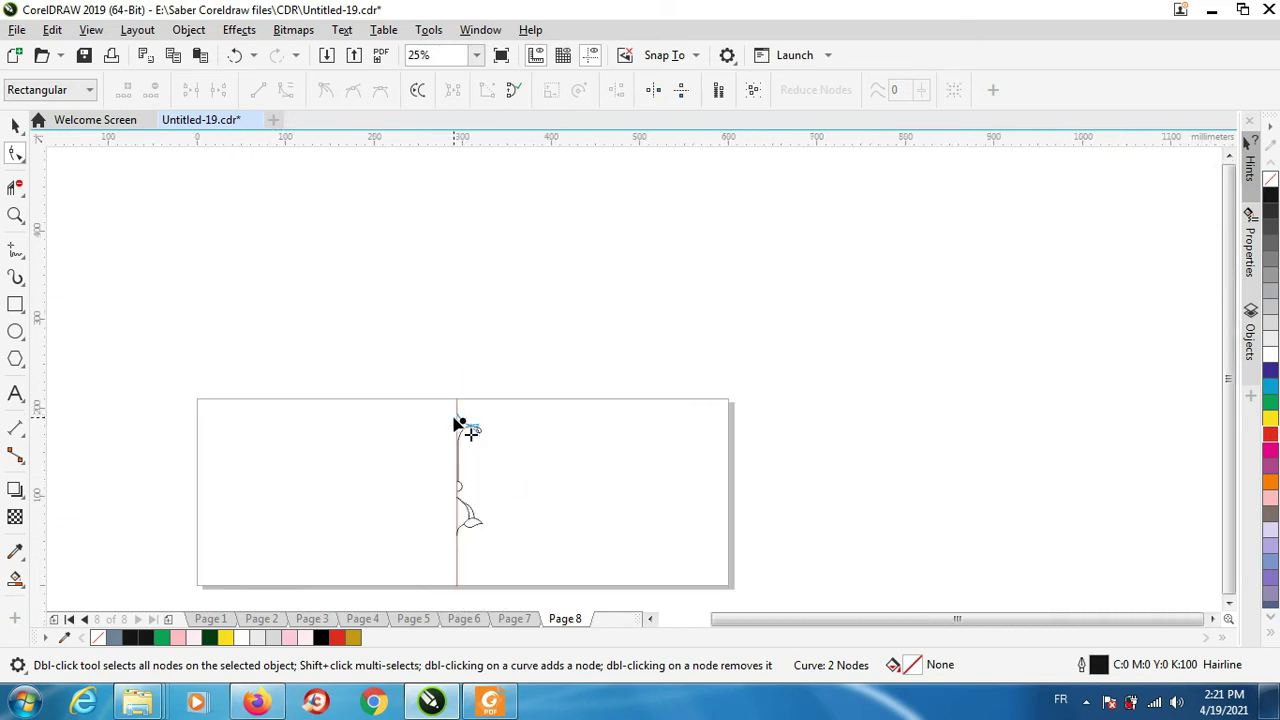
scroll(458, 425, "up", 1)
scroll(478, 521, "up", 1)
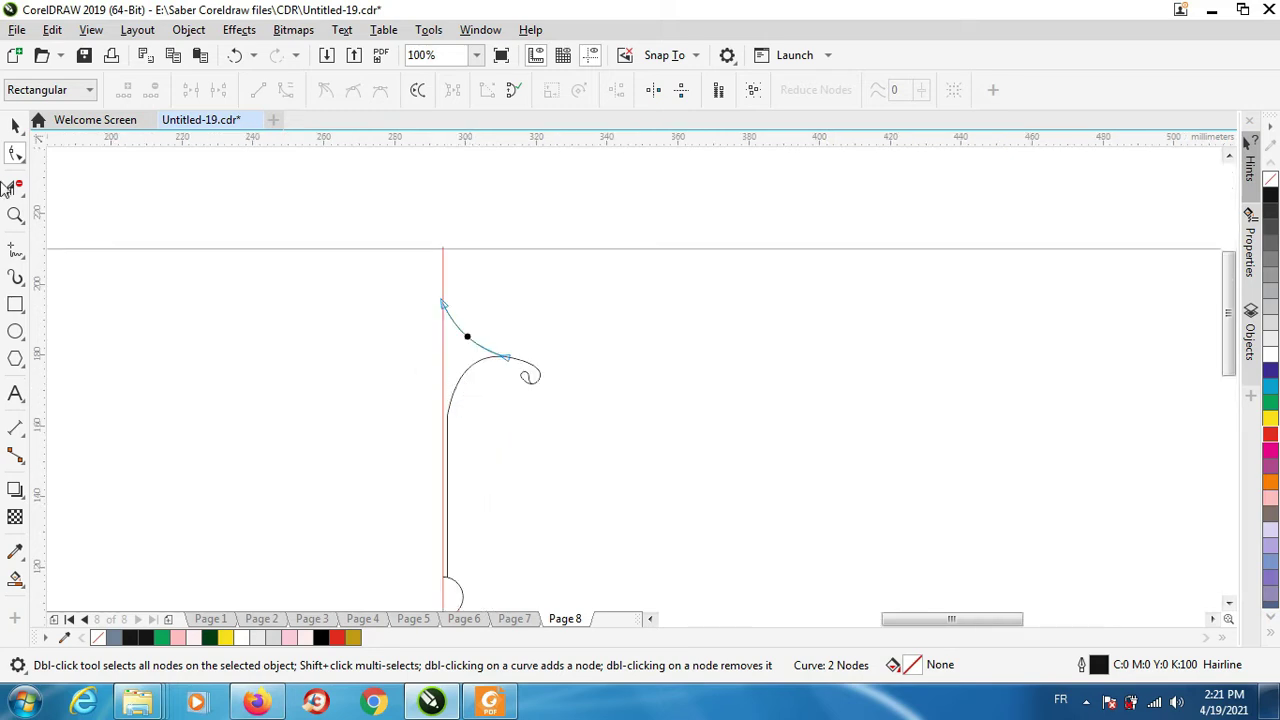
Shorten the tall stem by moving all its nodes except the bottom one straight down about 10 mm
left_click(16, 124)
left_click(380, 296)
left_click_drag(411, 269, 602, 450)
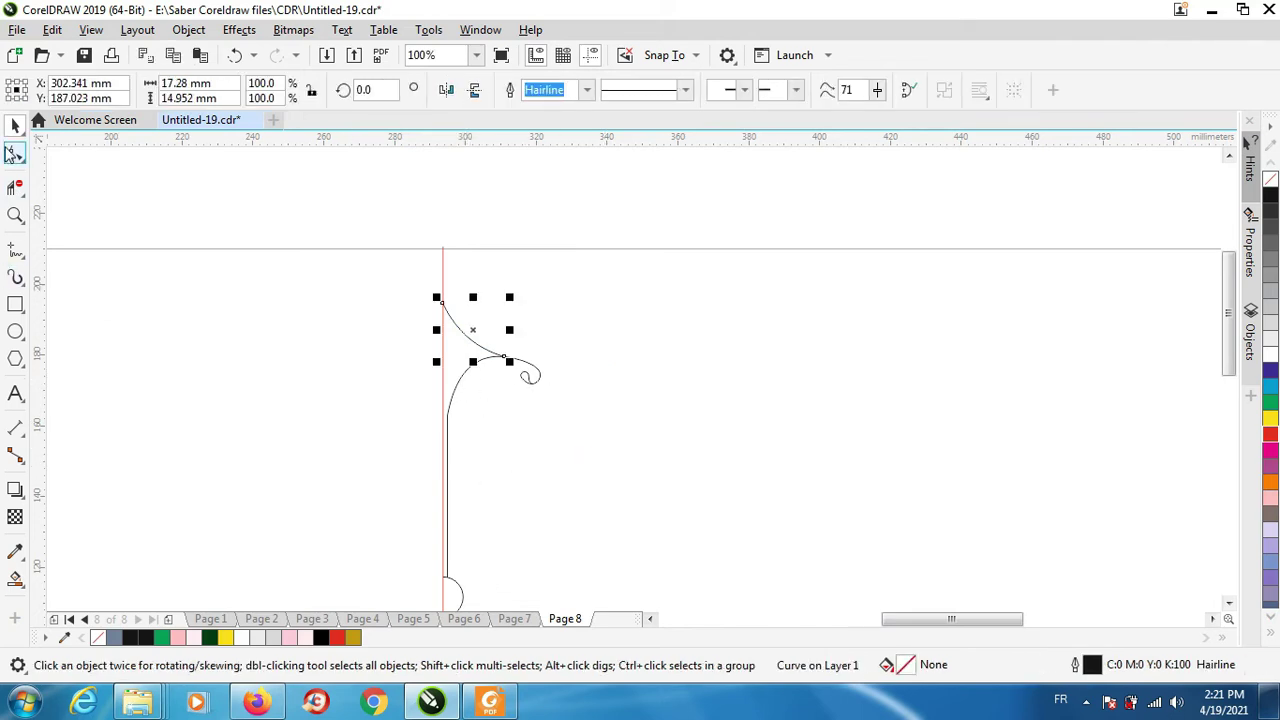
left_click(13, 152)
left_click_drag(344, 477, 347, 479)
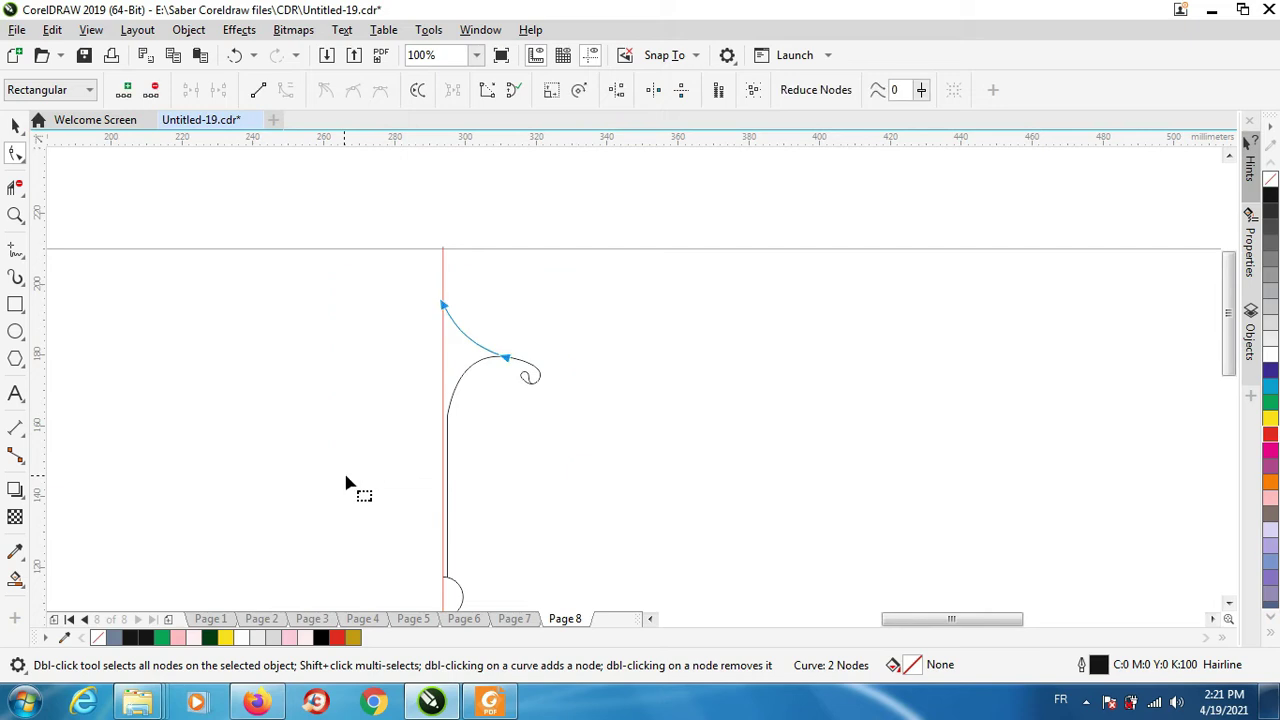
left_click(453, 404)
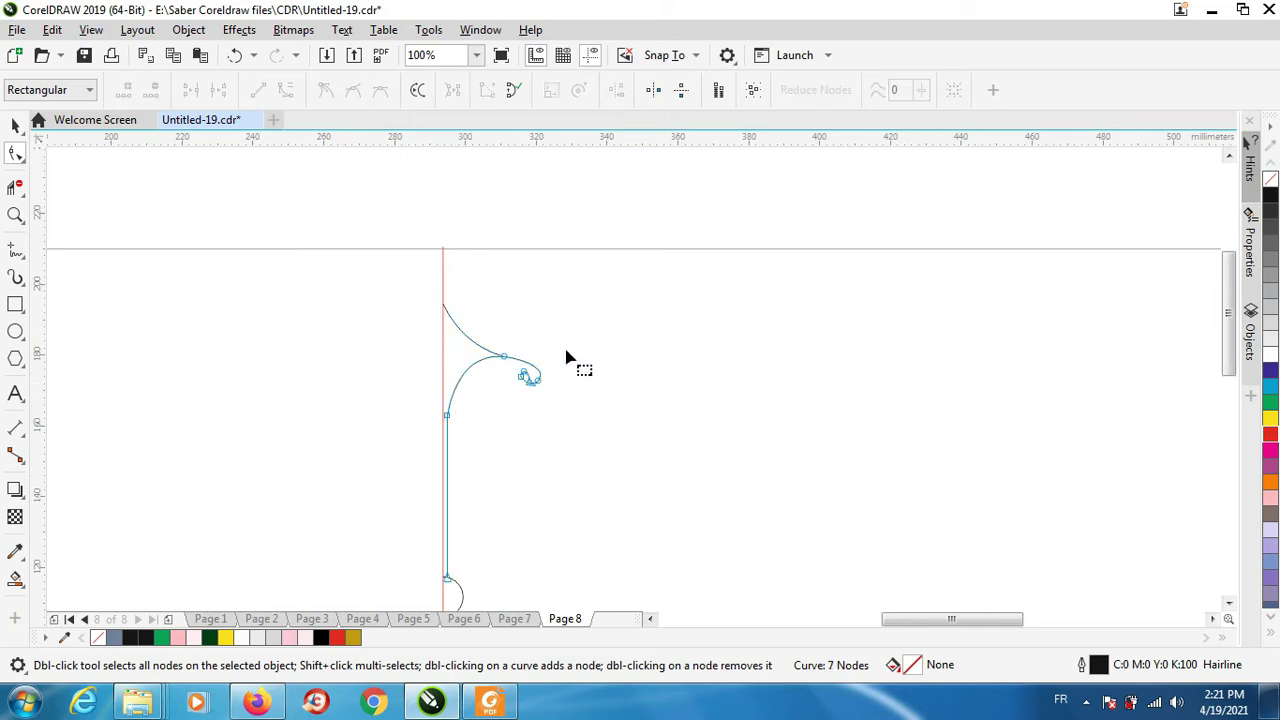
left_click_drag(360, 479, 360, 479)
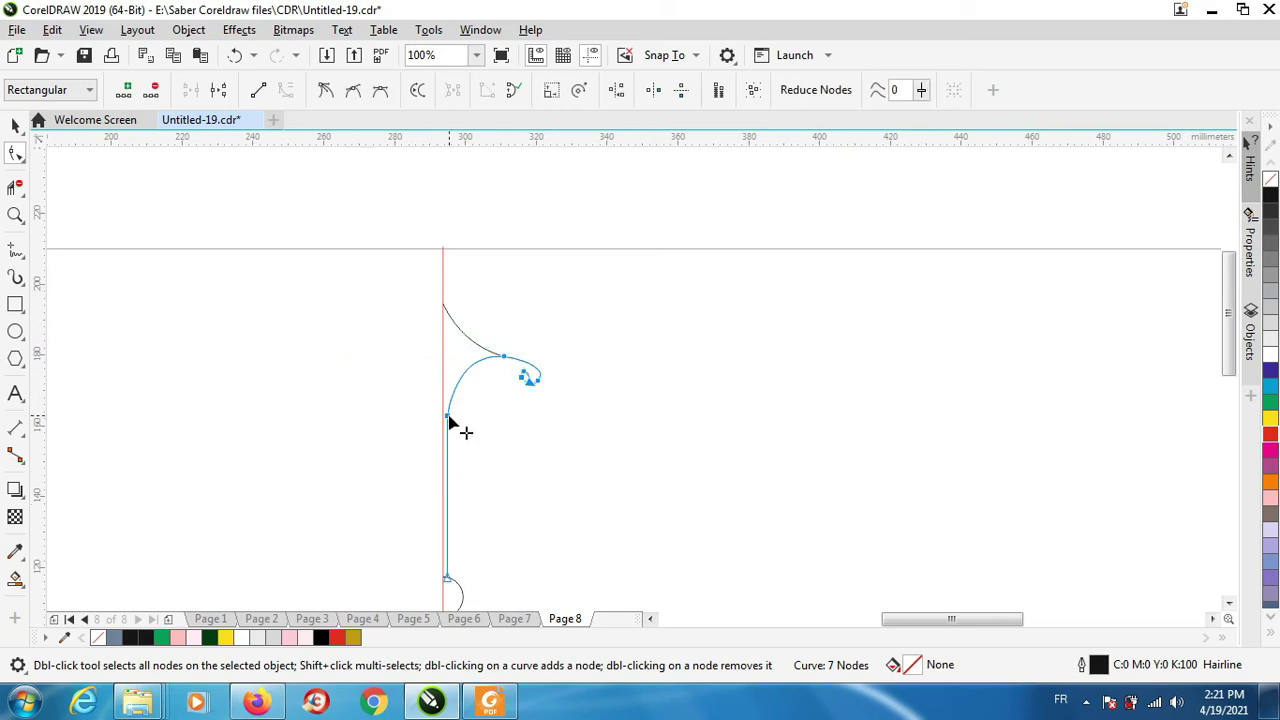
left_click_drag(448, 422, 448, 458)
Move the connecting curve straight down about 10.4 mm so its outer end meets the curled stem's crest
left_click(469, 341)
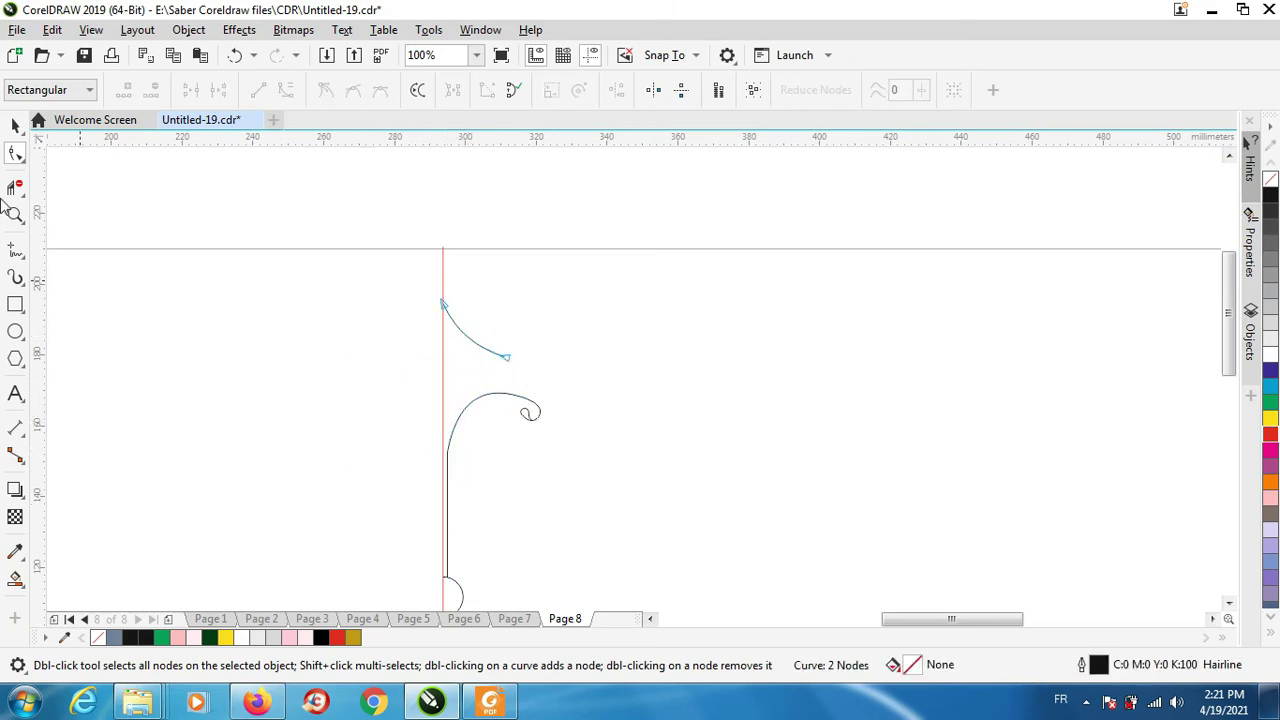
left_click(15, 125)
scroll(509, 370, "up", 1)
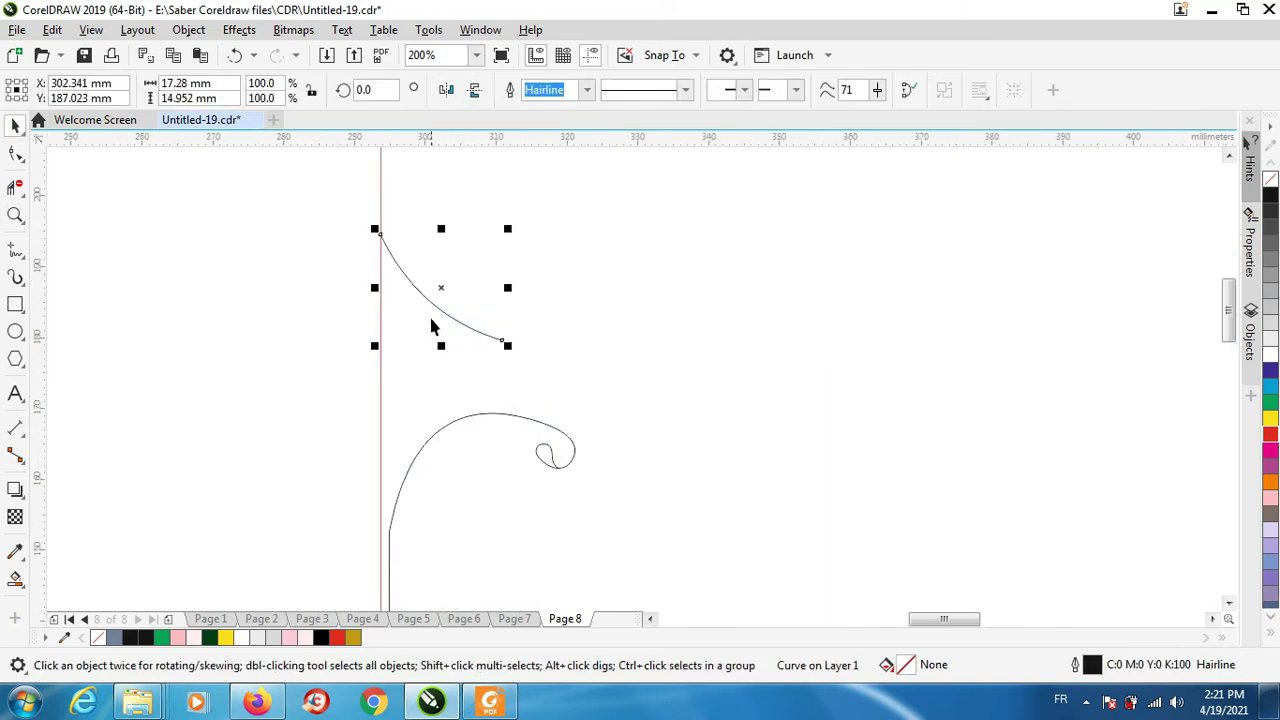
left_click_drag(441, 290, 437, 361)
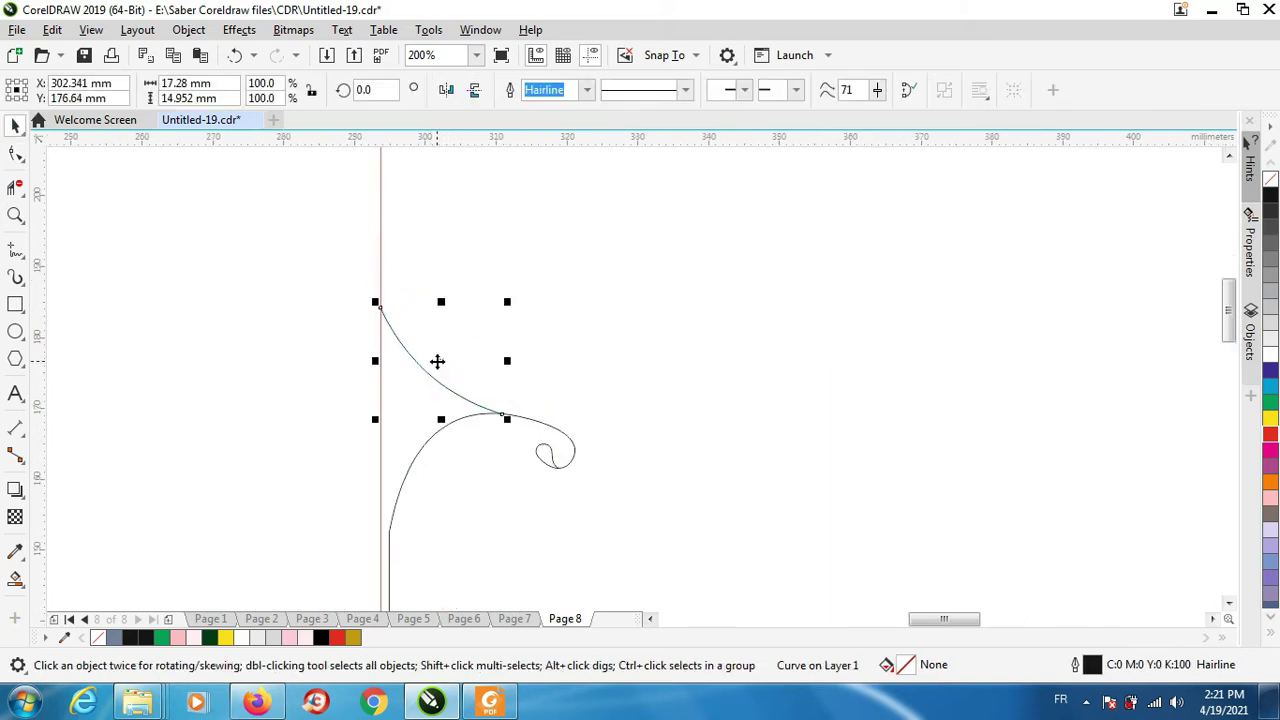
From the connecting curve near the guideline, draw a vertical segment about 19.4 mm long, a slanted one rising outward, and one about 6.5 mm down
scroll(437, 361, "down", 1)
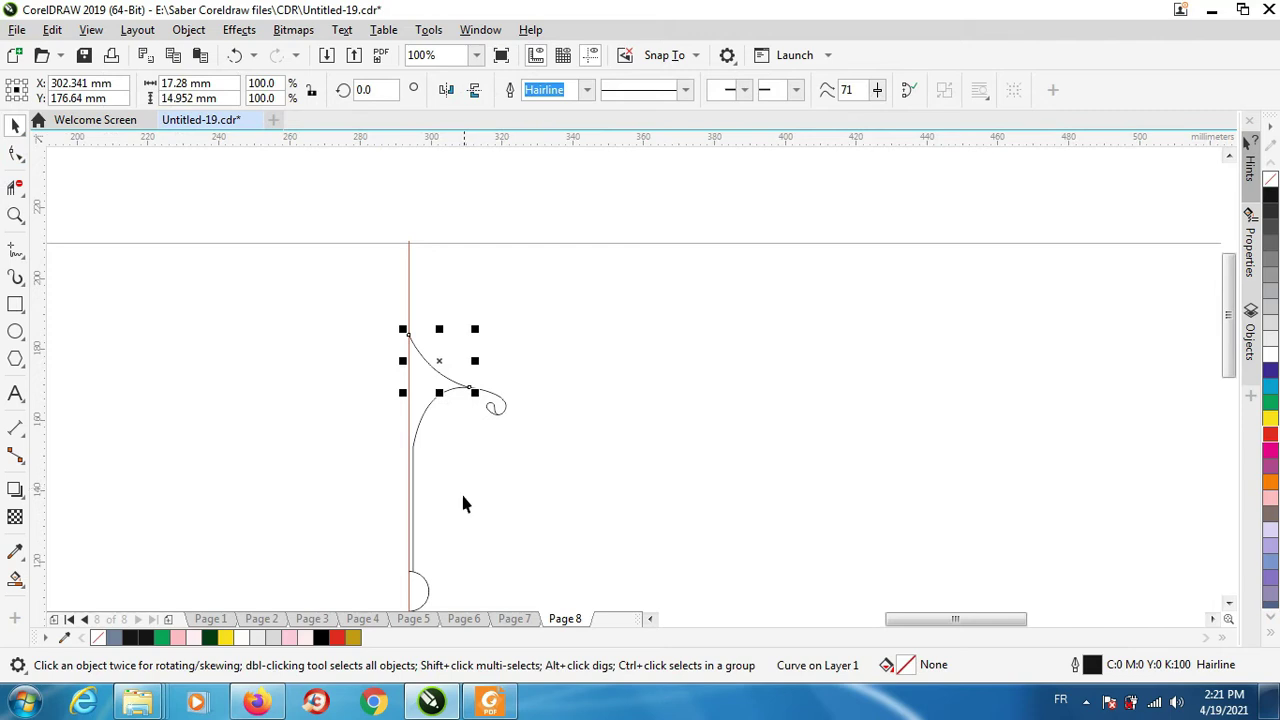
scroll(487, 577, "down", 1)
scroll(460, 436, "up", 1)
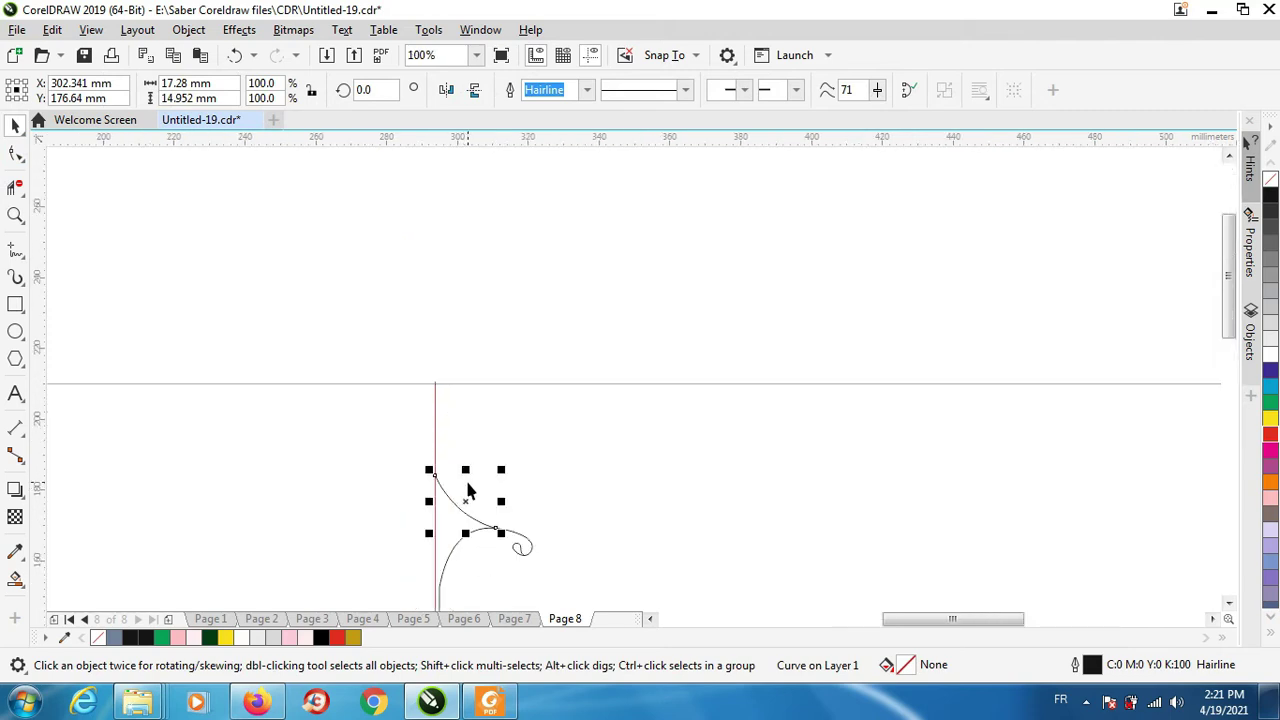
scroll(470, 490, "up", 1)
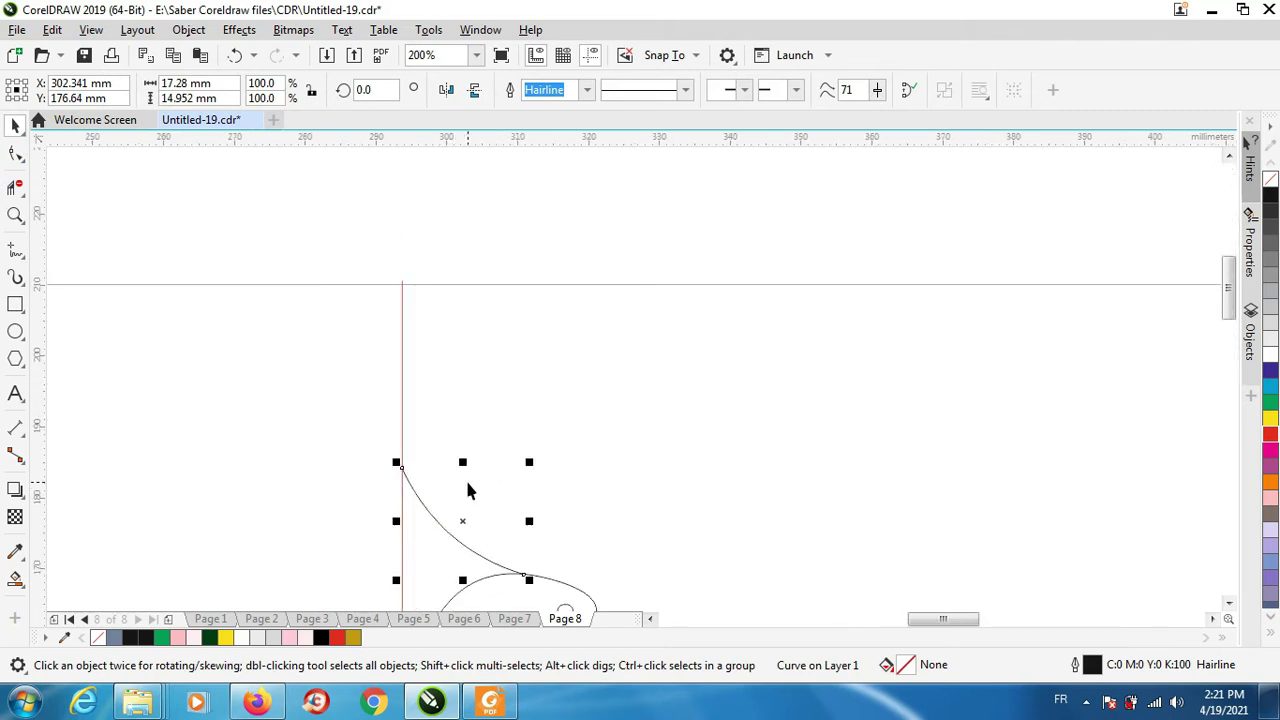
left_click(14, 250)
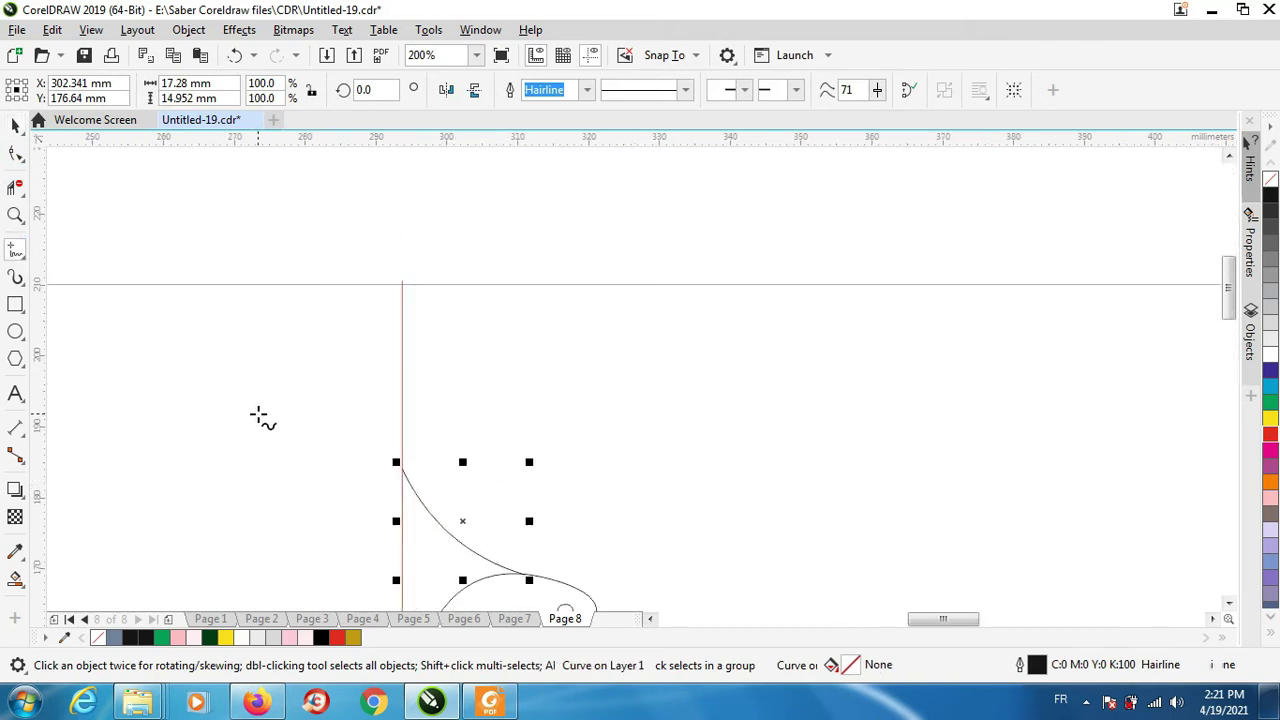
left_click(410, 485)
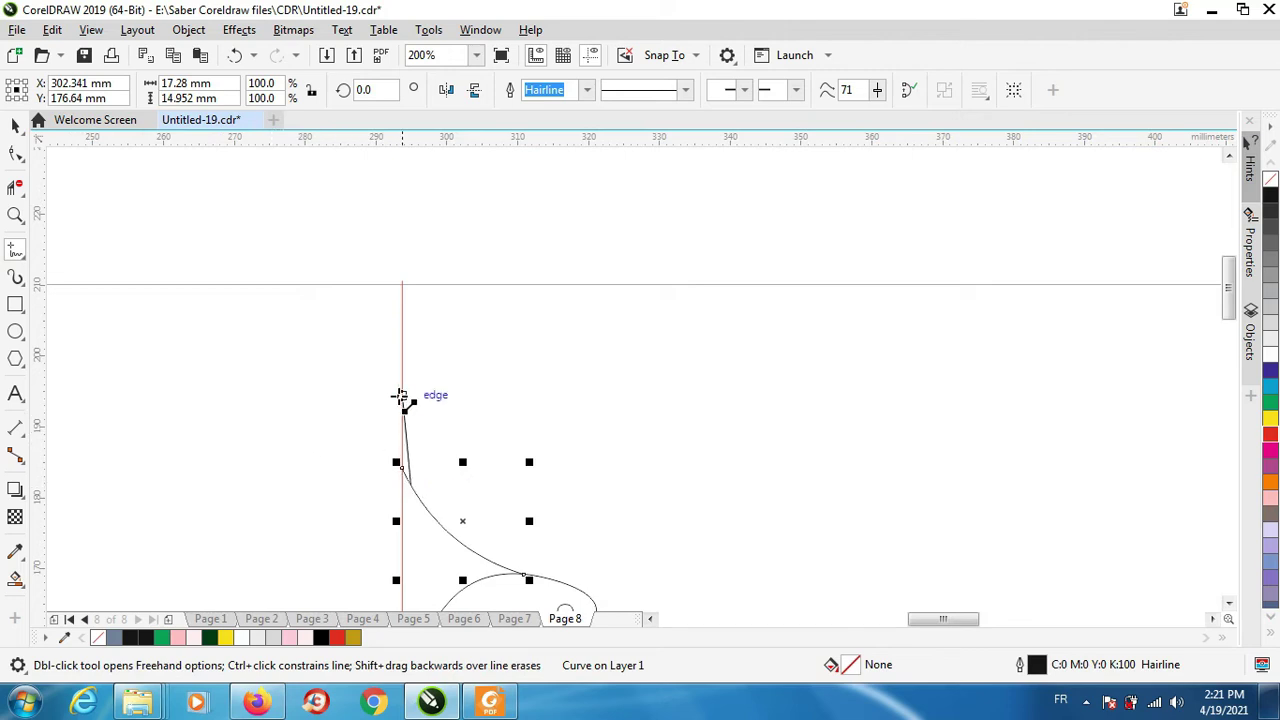
left_click(410, 341)
left_click(411, 340)
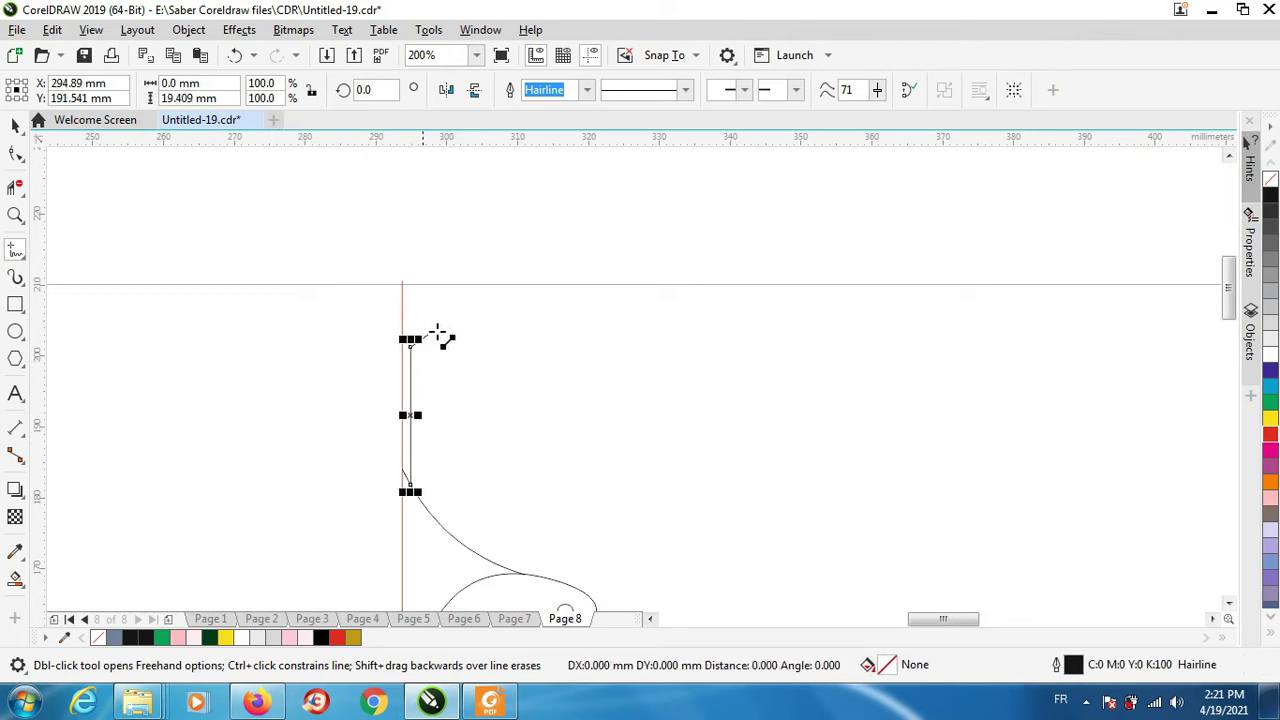
left_click(491, 296)
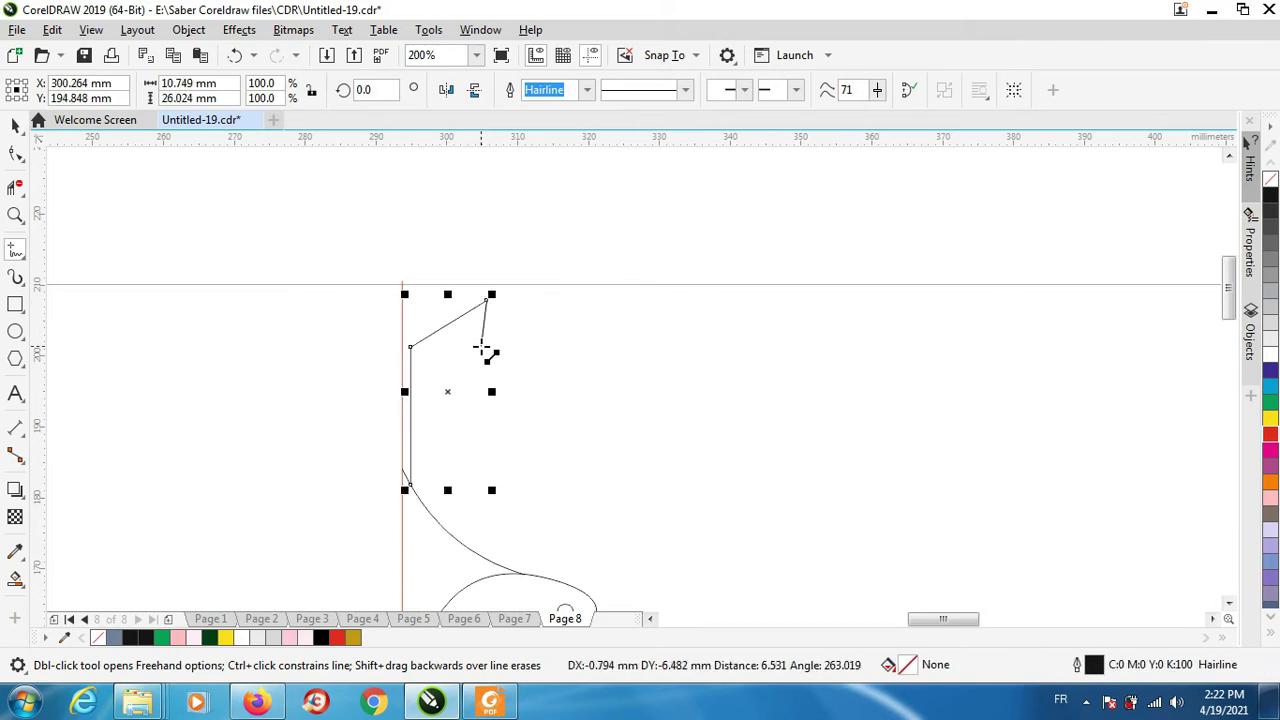
left_click(481, 347)
Convert the path's two upper segments to curves, bending the slanted one into an arch and the short one into a rounded hook
left_click(16, 152)
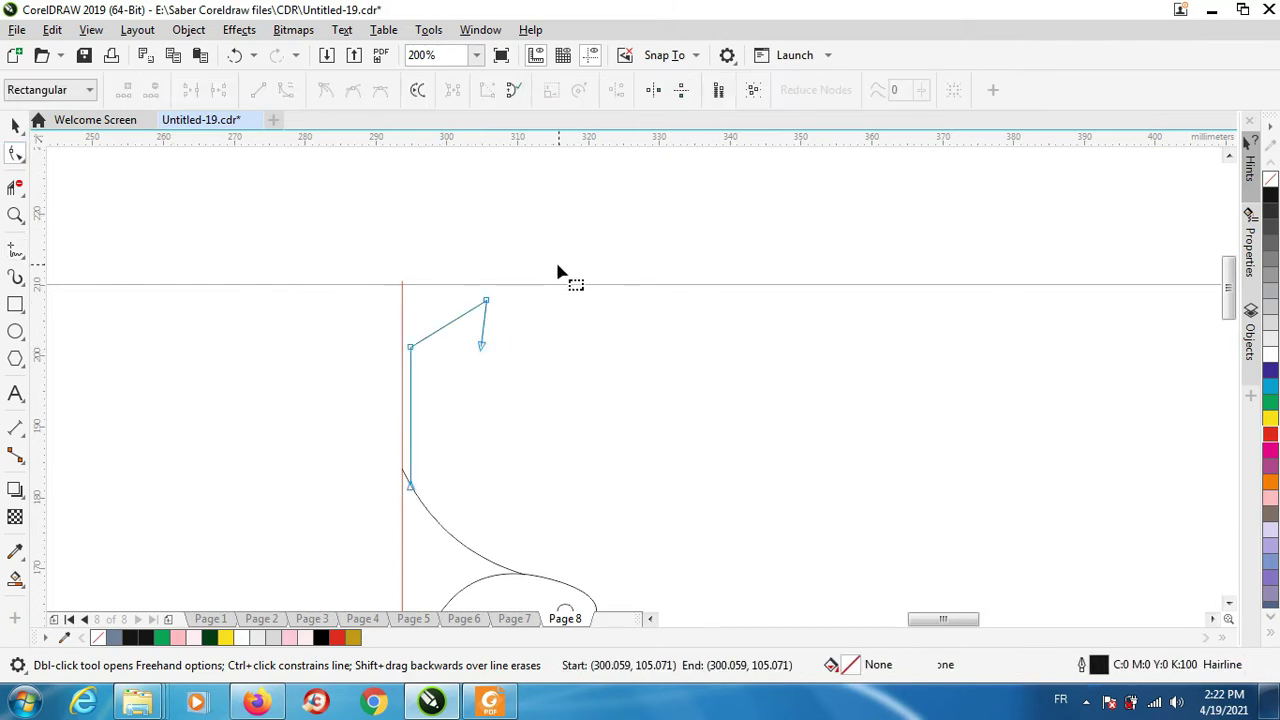
left_click_drag(557, 264, 398, 382)
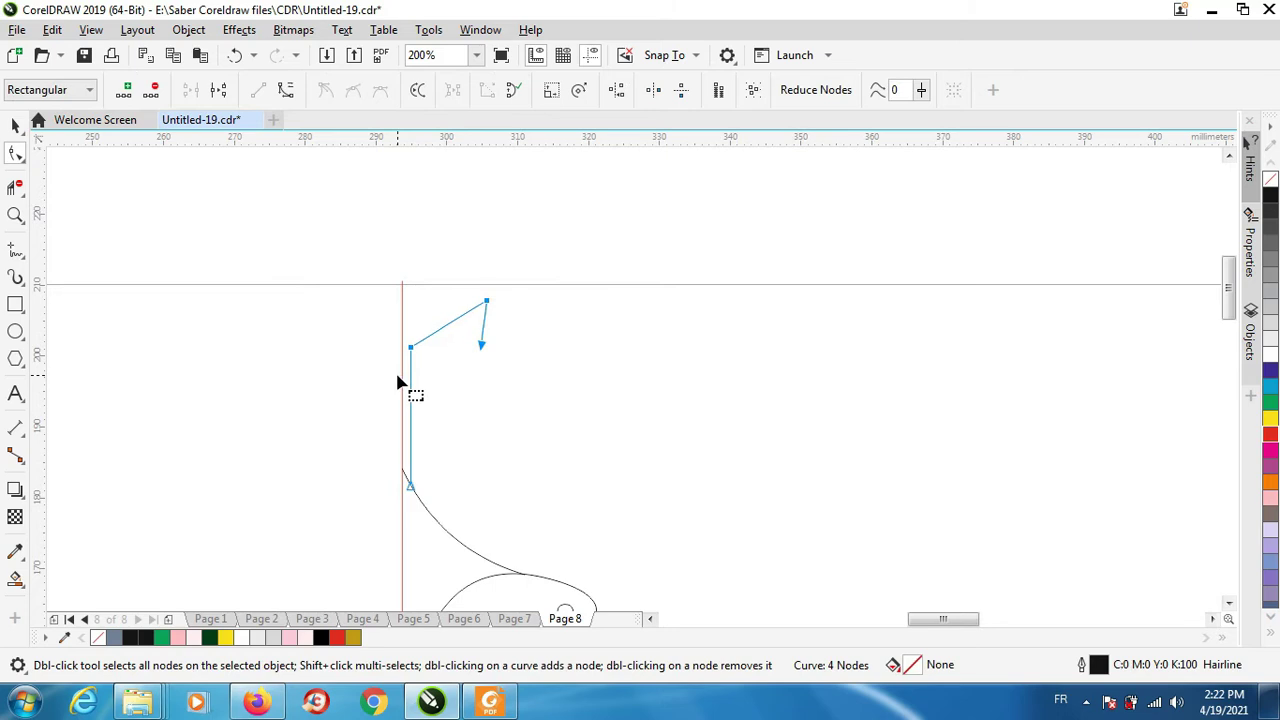
key("ctrl+q")
scroll(412, 338, "up", 1)
left_click_drag(500, 298, 484, 266)
mouse_move(553, 297)
left_mouse_down()
mouse_move(592, 301)
mouse_move(597, 357)
left_mouse_up()
Continue from the new hook's free end with a short segment upward and another back down to the hook's outer curve
left_click(15, 250)
scroll(547, 288, "up", 1)
left_click(543, 392)
double_click(523, 323)
left_click(627, 380)
Convert the two inner segments to curves, bend them into a teardrop, add a node on the inner side and delete the corner node
left_click(16, 152)
left_click_drag(490, 295, 692, 434)
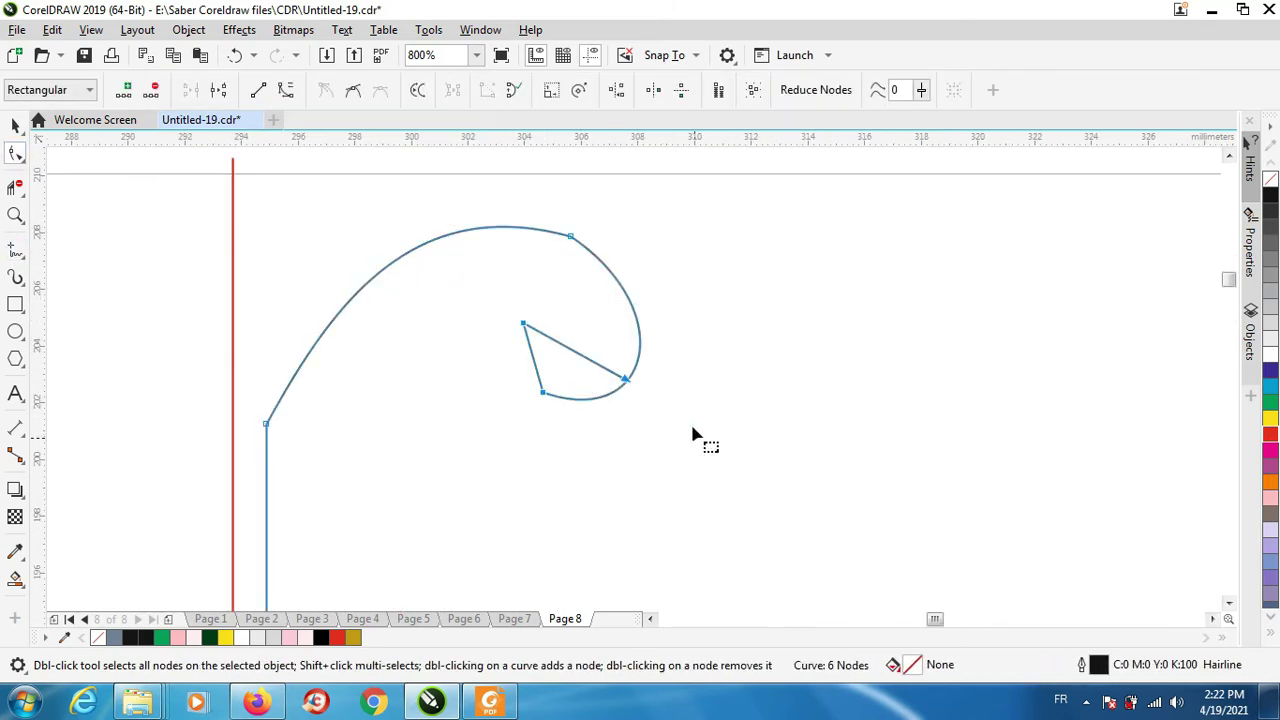
left_click_drag(531, 358, 502, 357)
left_click_drag(593, 361, 574, 380)
left_click_drag(558, 342, 577, 319)
double_click(560, 336)
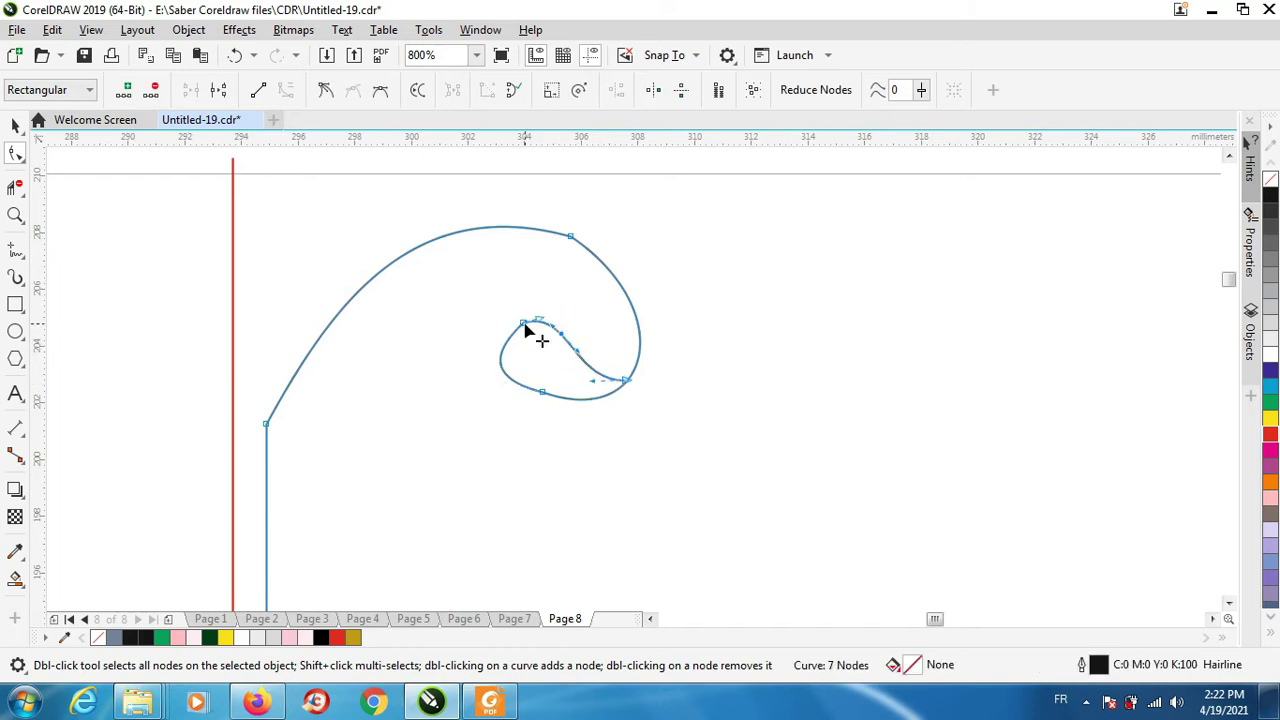
double_click(523, 324)
scroll(570, 347, "down", 2)
scroll(470, 355, "down", 1)
scroll(496, 266, "up", 1)
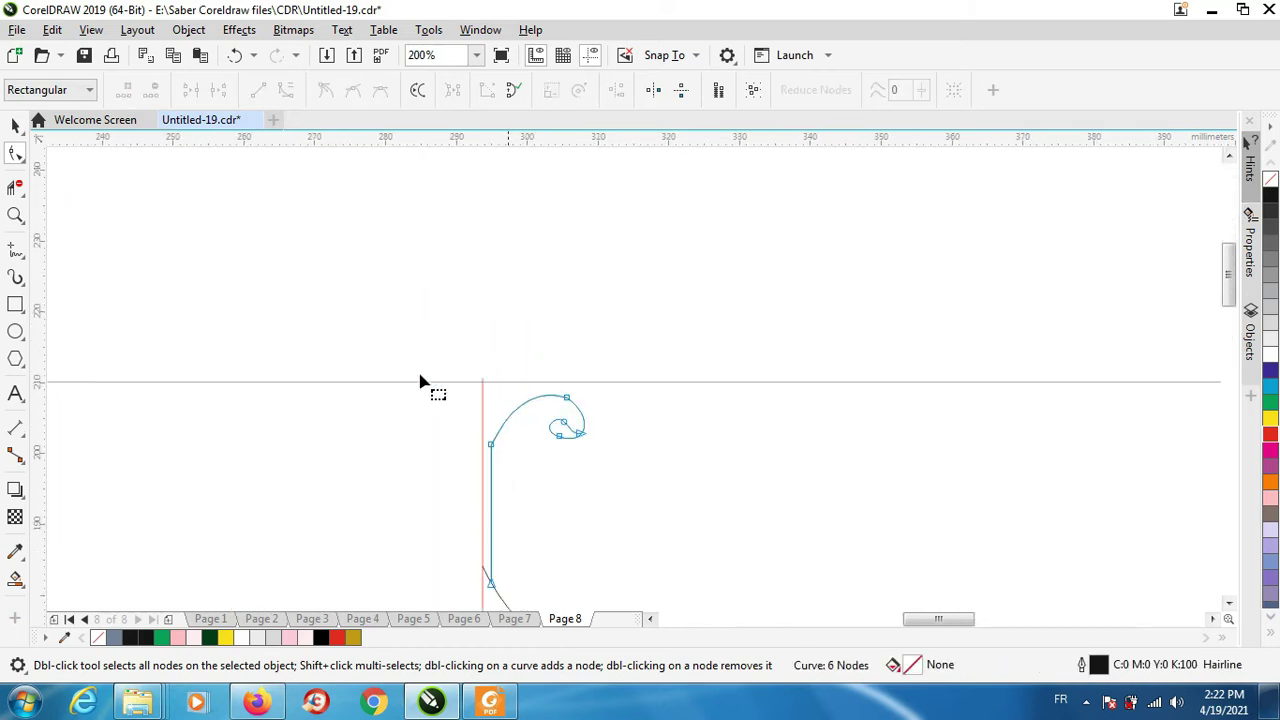
left_click(15, 250)
scroll(491, 422, "up", 1)
left_click(550, 385)
left_click(506, 376)
key("ctrl+z")
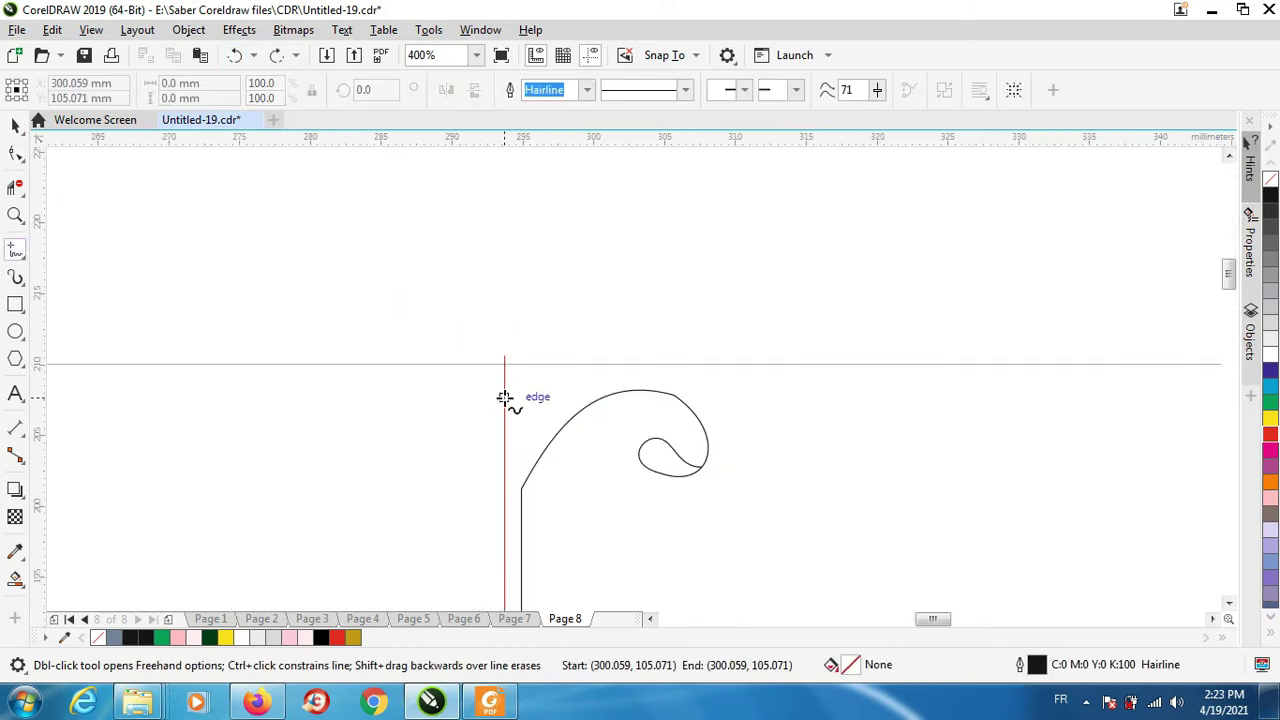
Draw a circle about 2.1 mm across centred on the guideline at the page's upper edge, and delete its left half
key("F7")
mouse_move(487, 377)
left_mouse_down()
mouse_move(517, 390)
mouse_move(502, 340)
left_mouse_up()
scroll(504, 399, "up", 1)
key("Down")
left_click(13, 188)
left_click(475, 352)
left_click(15, 126)
left_click(430, 250)
scroll(538, 301, "down", 2)
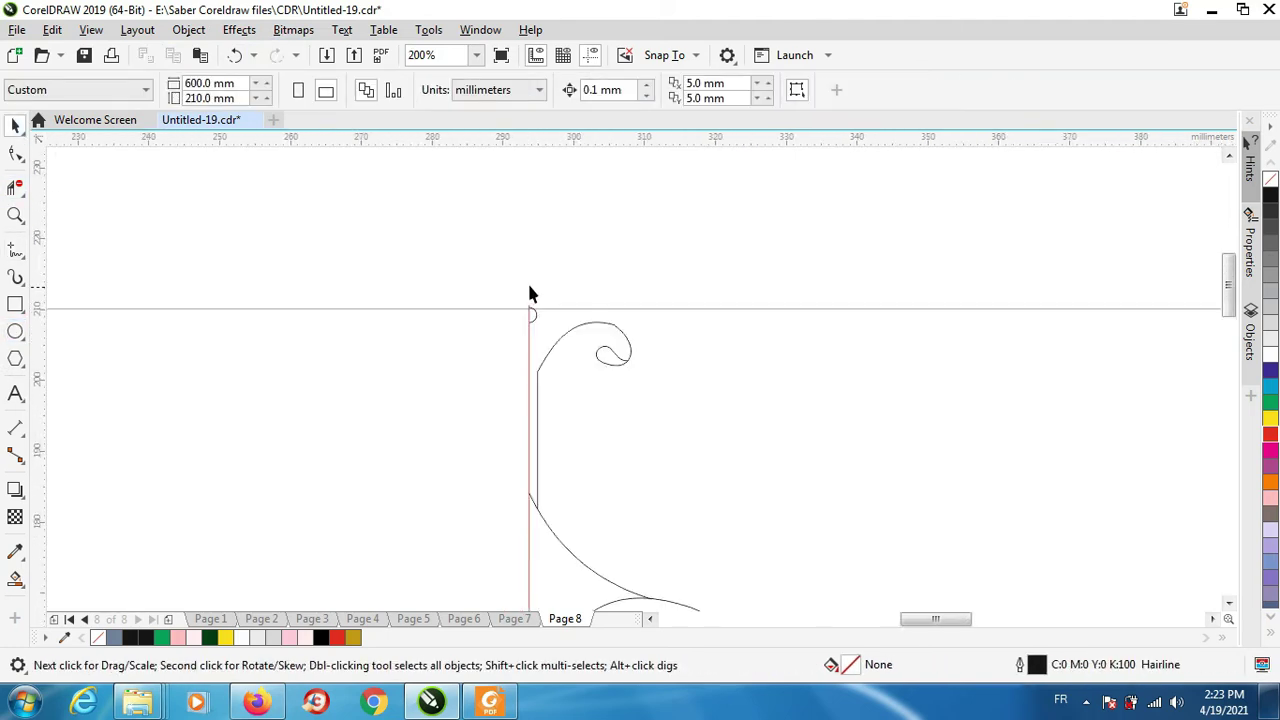
Extend the vertical guideline's upper end about 9 mm above the page edge
scroll(530, 262, "up", 2)
left_click(523, 450)
left_click_drag(523, 428, 532, 185)
Draw a vertical line up from the small half circle and slant its tip to the guideline's upper end, about 9 mm tall overall
left_click(550, 458)
key("F5")
left_click(535, 446)
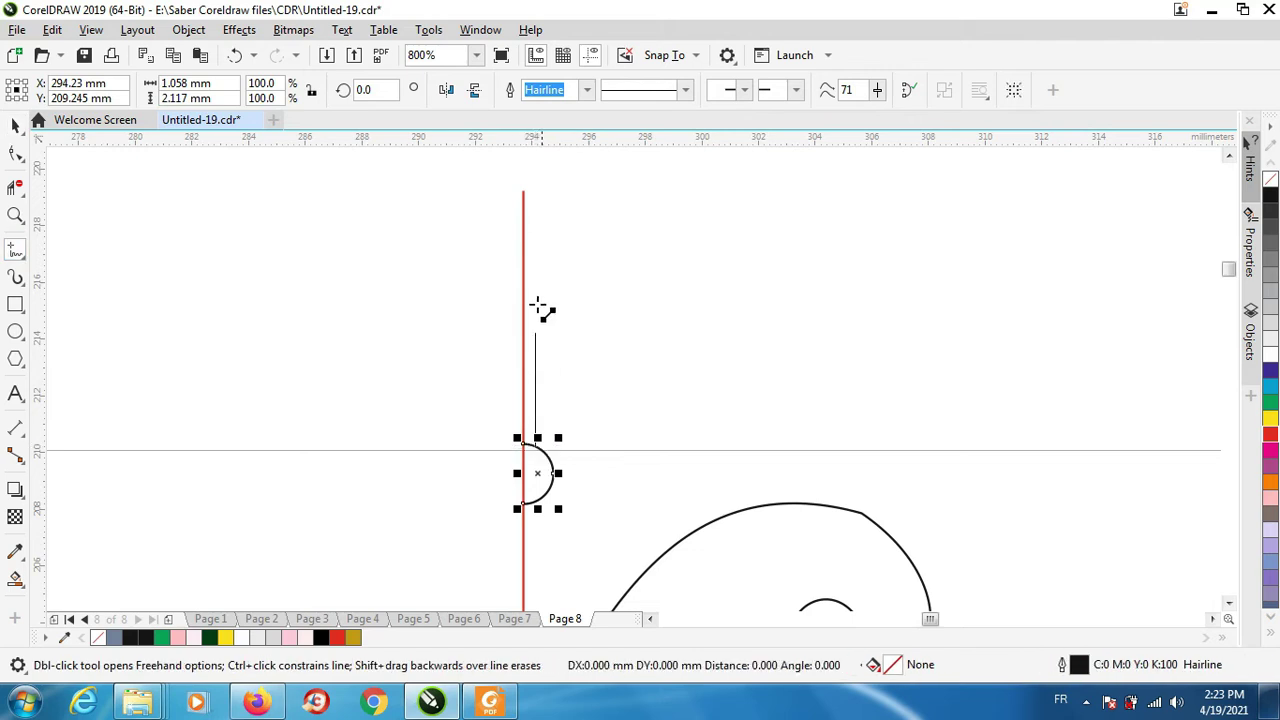
left_click(535, 225, "ctrl")
scroll(542, 202, "up", 1)
left_click(528, 248)
left_click(504, 185)
Select the small half circle with the line above it and enlarge both proportionally about their centre to about 1.5 by 15.2 mm
scroll(511, 202, "down", 3)
scroll(535, 320, "up", 2)
scroll(545, 300, "down", 4)
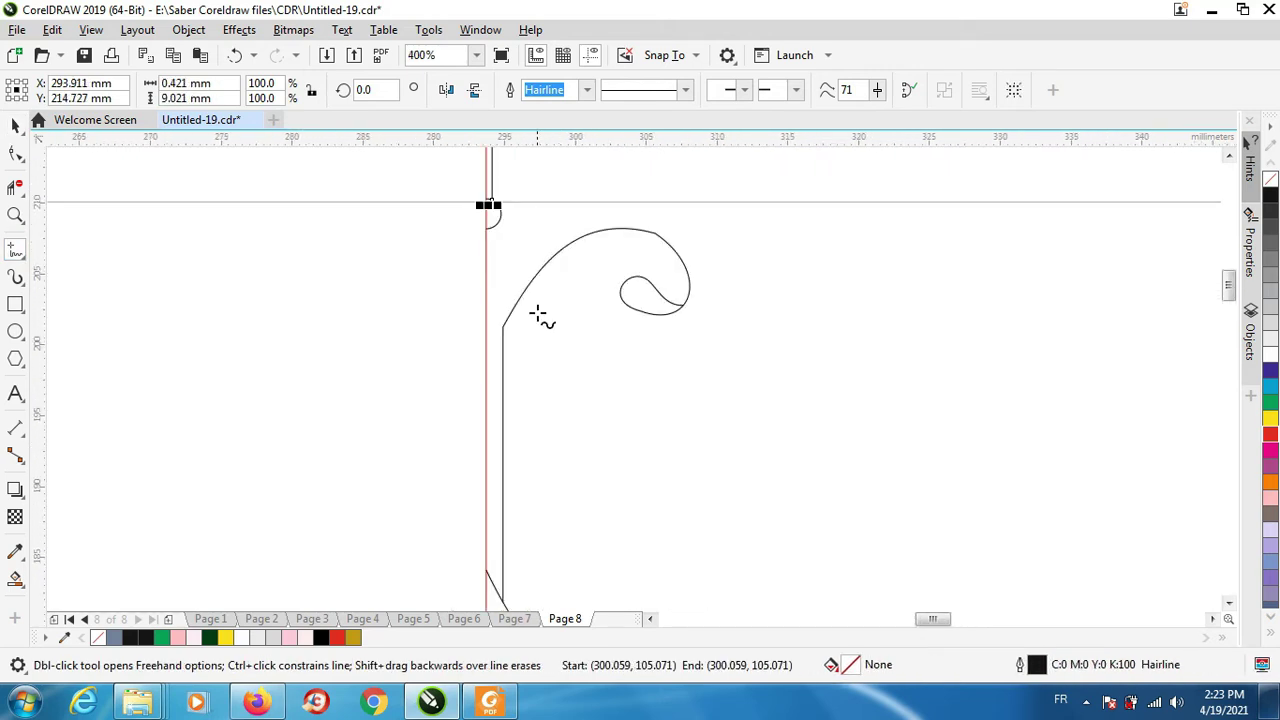
left_click(15, 126)
left_click(420, 235)
scroll(549, 250, "up", 4)
left_click_drag(400, 595, 490, 190)
scroll(571, 217, "down", 2)
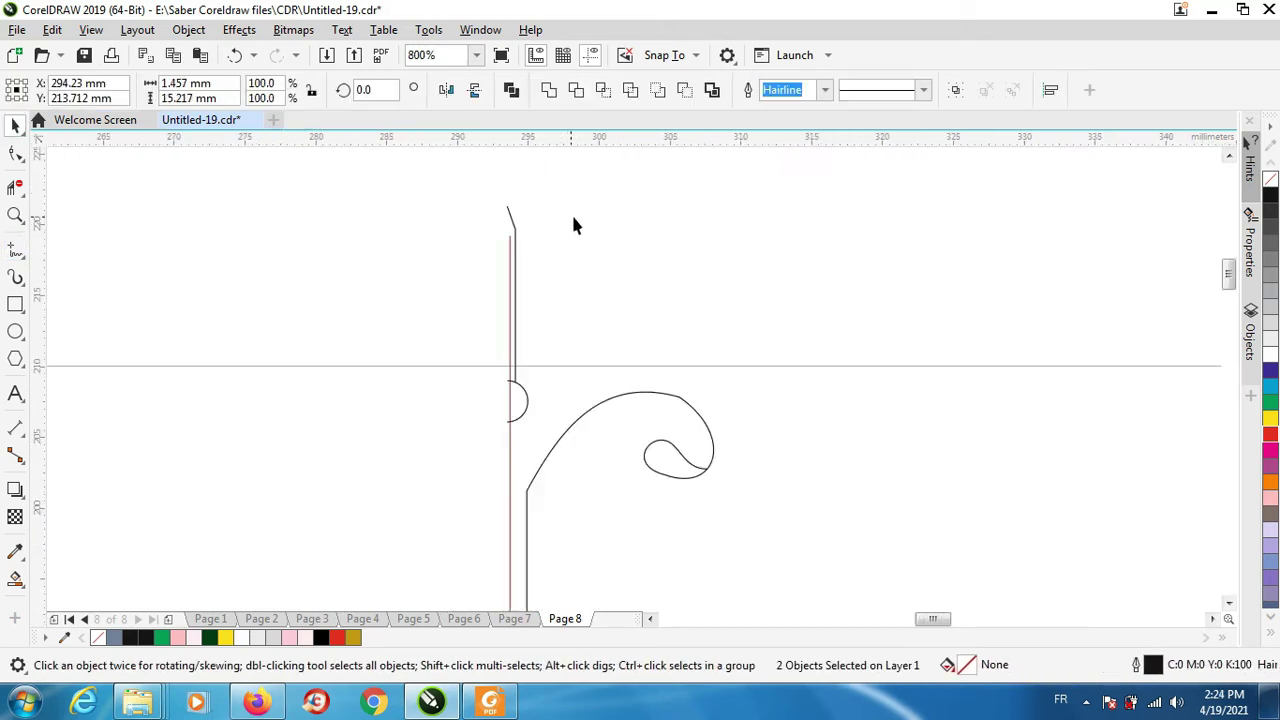
Shift the enlarged half circle and line about 0.2 mm to the right so their inner edge meets the guideline
scroll(541, 262, "up", 2)
scroll(569, 460, "up", 1)
scroll(551, 380, "up", 2)
left_click_drag(520, 357, 537, 357)
scroll(538, 308, "down", 6)
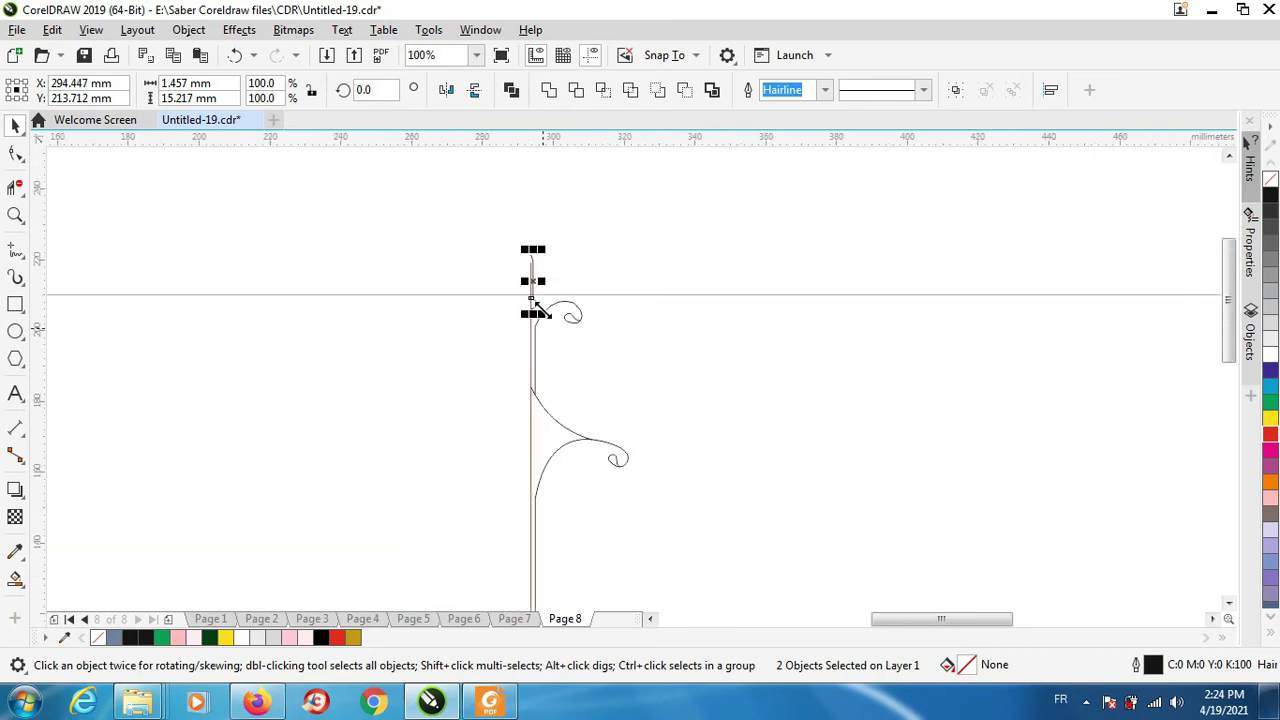
Rework the nodes along the upper curled stem, adding and removing points on its outer curve
scroll(543, 315, "up", 3)
double_click(603, 257)
double_click(716, 228)
double_click(847, 321)
double_click(780, 237)
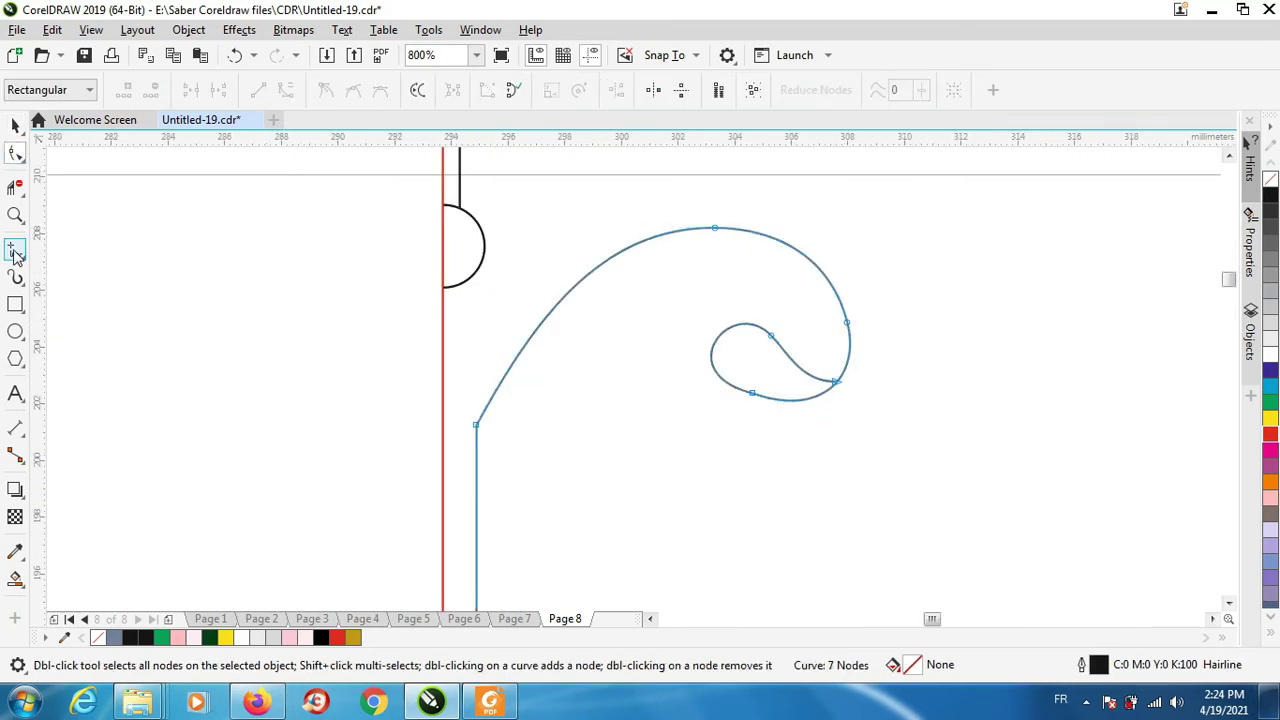
Draw a straight line from the top of the upper curl down to the vertical guideline, level with the stem's corner
left_click(15, 251)
left_click(725, 228)
left_click(443, 422)
key("F10")
key("F10")
left_click(584, 324)
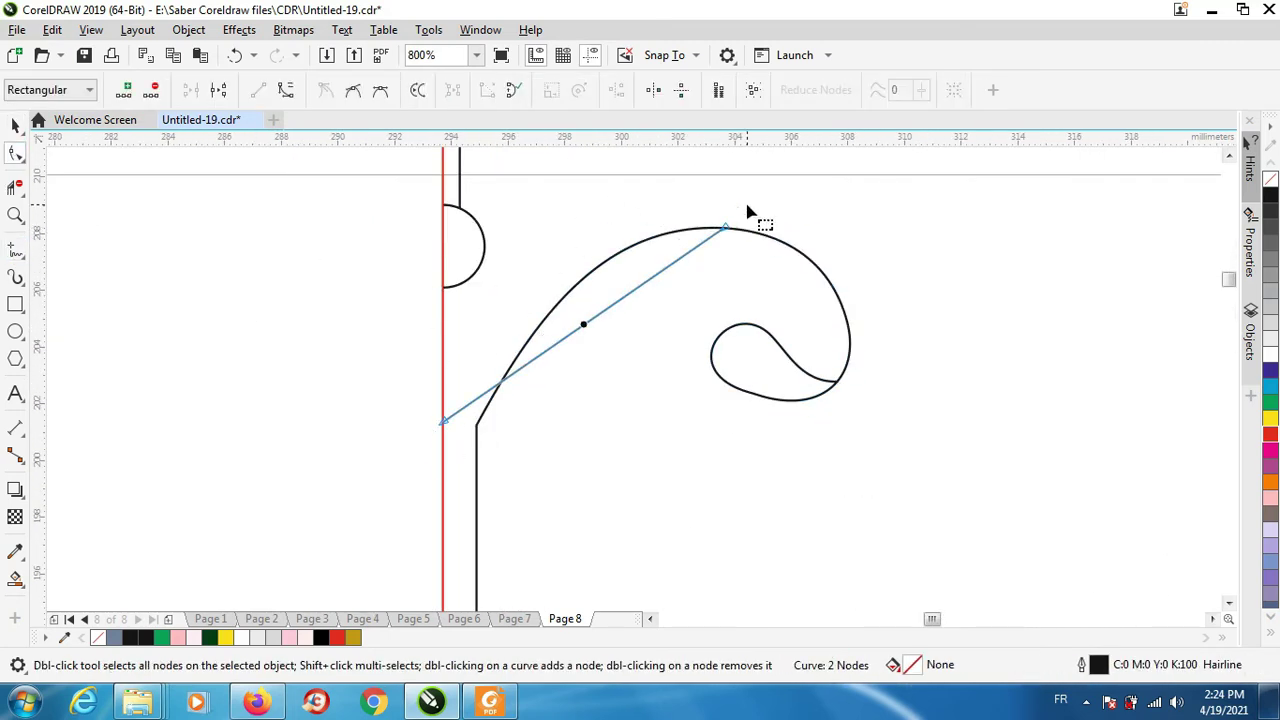
Convert the new line to a curve and bow it upward so it runs above the curl's outer curve
left_click(15, 125)
key("Escape")
left_click(15, 153)
left_click(584, 324)
left_click_drag(765, 195, 371, 461)
left_click(285, 90)
left_click_drag(612, 305, 569, 257)
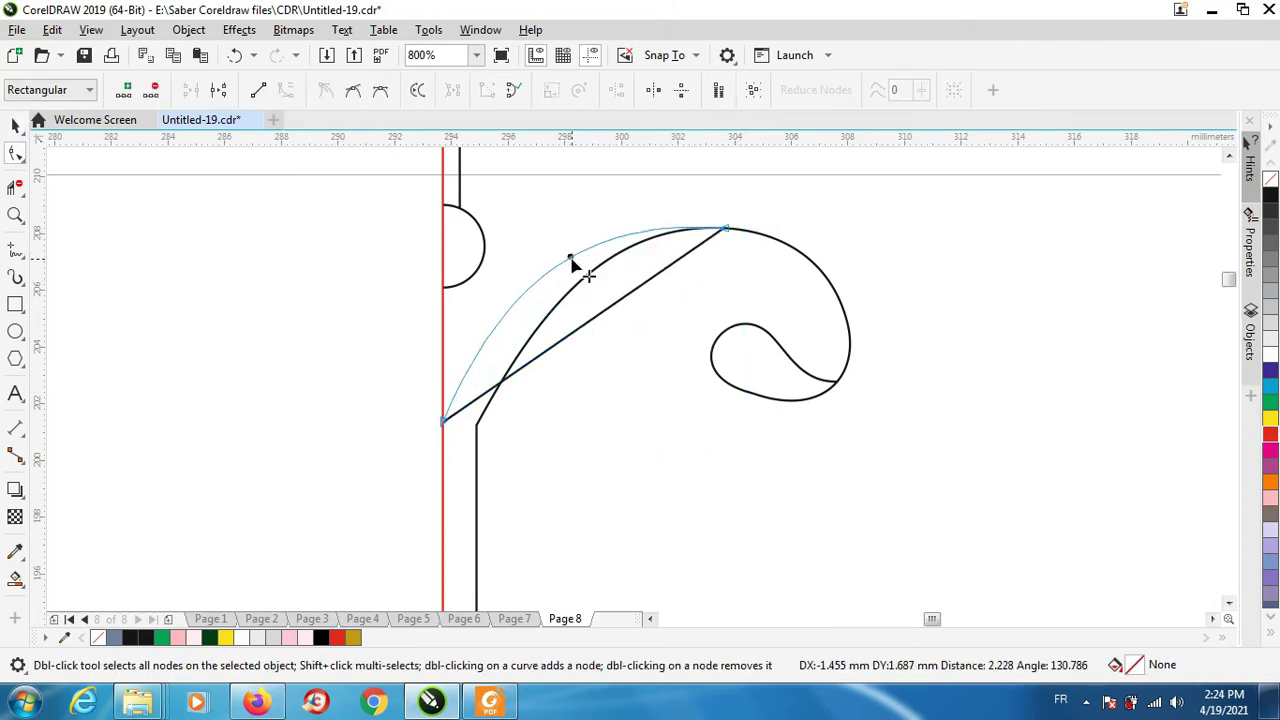
Smooth the corner of the upper curled stem into a rounded bend
left_click(512, 364)
scroll(500, 430, "down", 2)
scroll(528, 423, "up", 3)
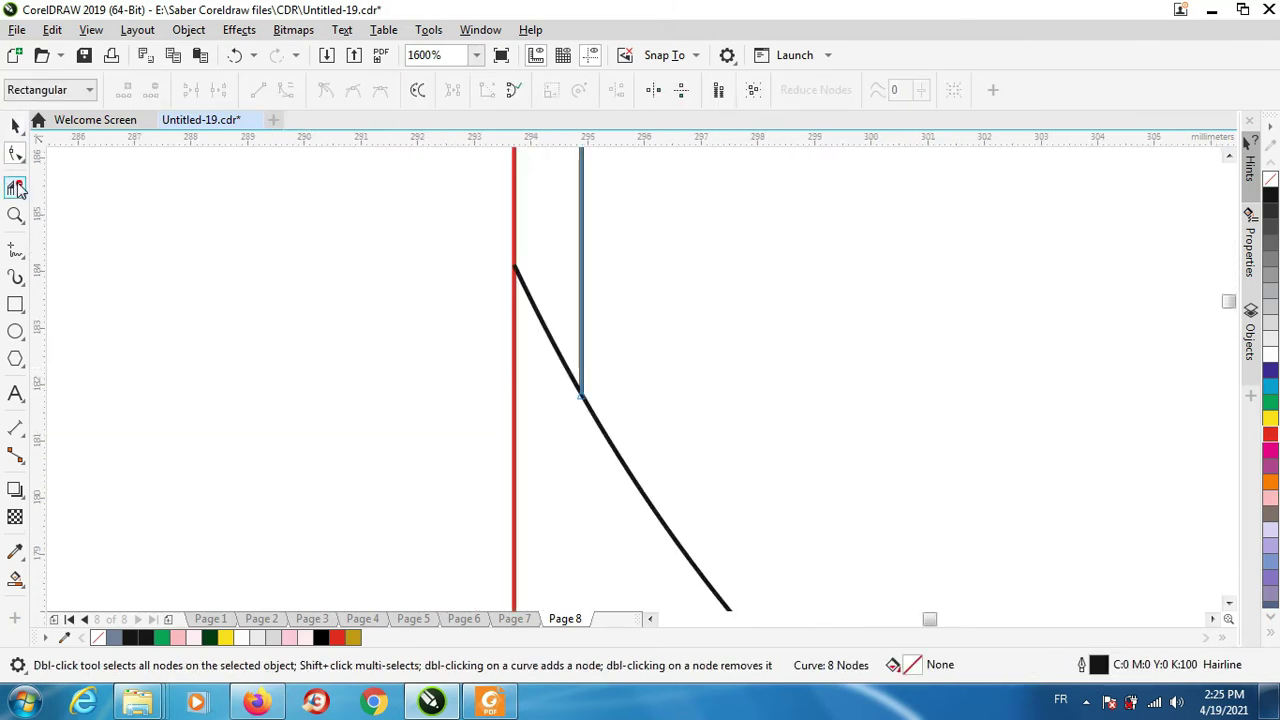
key("space")
scroll(543, 377, "down", 5)
scroll(503, 400, "up", 2)
scroll(509, 415, "down", 2)
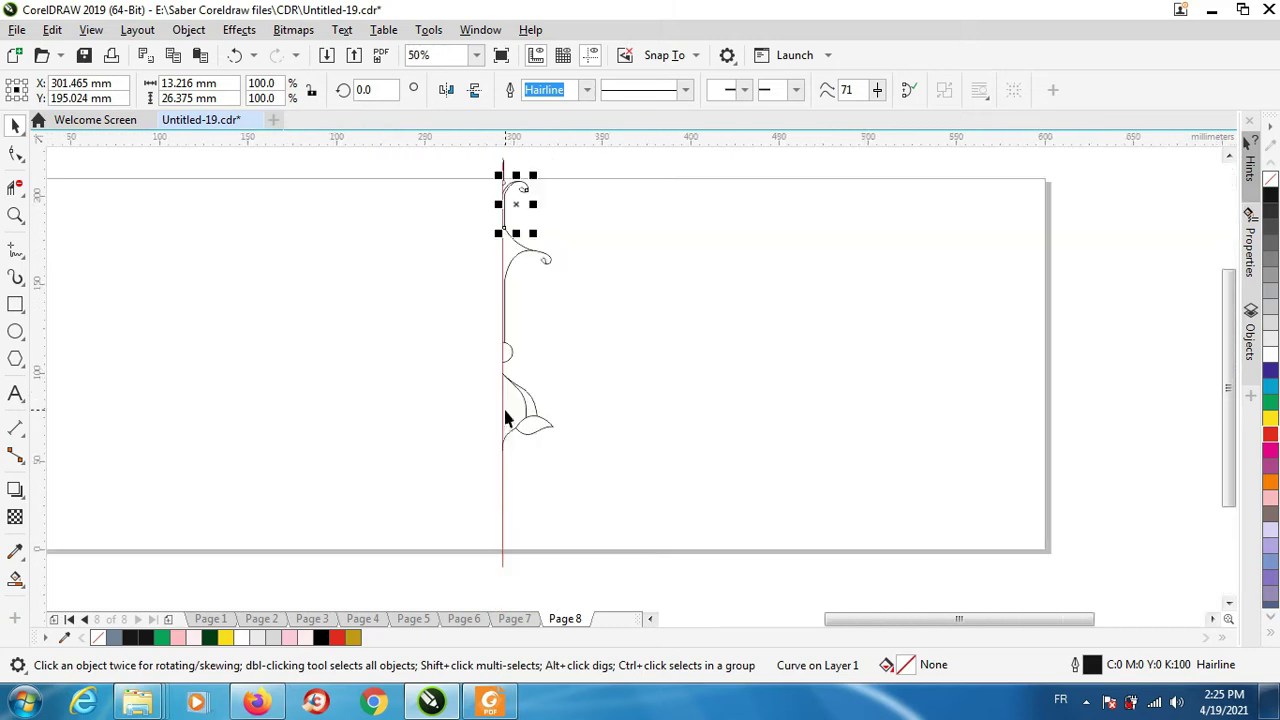
Select the whole half motif and mirror a copy of it across the vertical guideline
key("ctrl+a")
scroll(509, 472, "up", 1)
left_click_drag(603, 257, 400, 262)
Select the complete motif and place a copy of it to the right of the original
scroll(506, 383, "down", 2)
key("ctrl+a")
left_click_drag(508, 391, 571, 399)
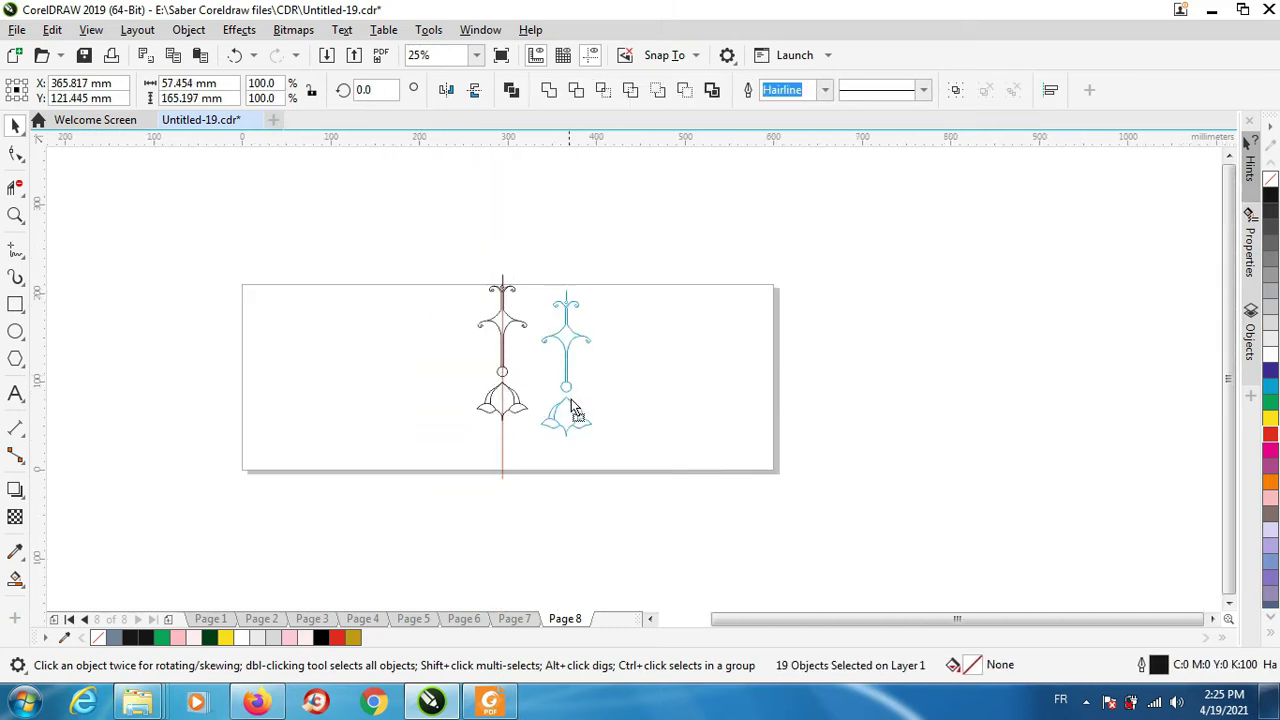
Shrink the copied motif to well under half its size and move it farther right, clear of the original
scroll(577, 397, "up", 1)
left_click_drag(632, 201, 569, 377)
left_click_drag(546, 440, 691, 280)
left_click(713, 215)
scroll(698, 238, "up", 2)
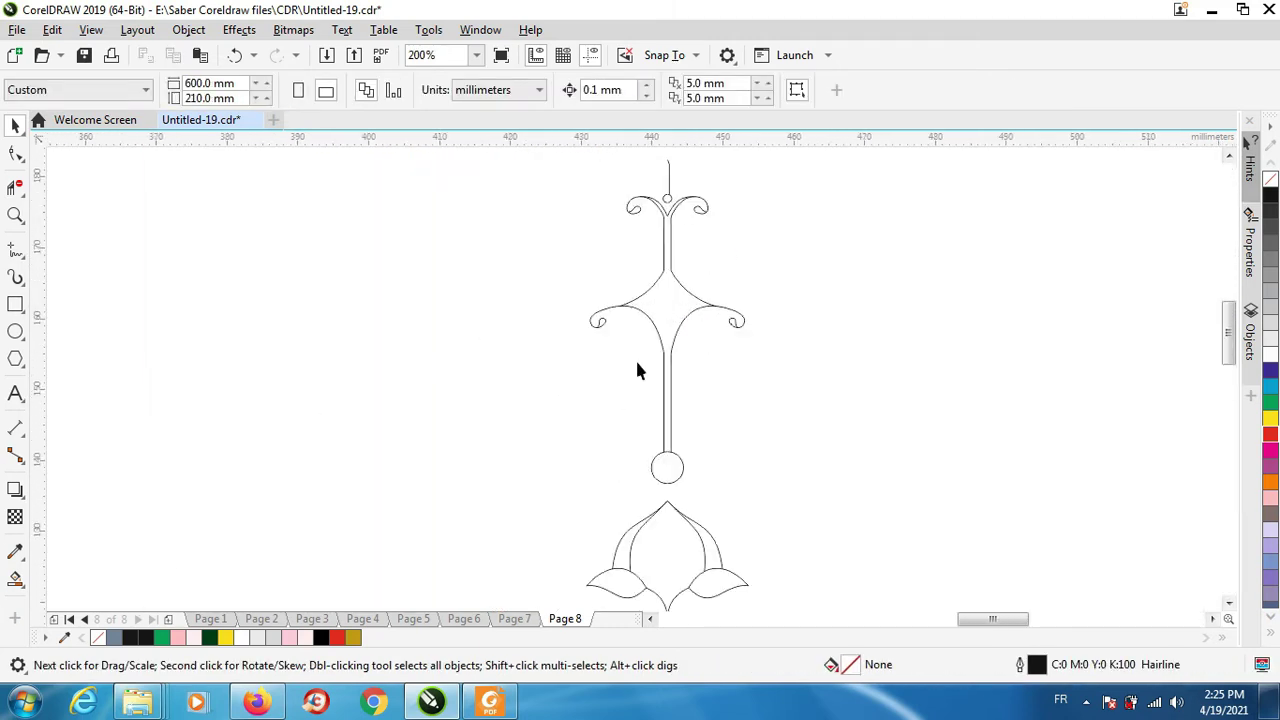
Duplicate the small motif about 51 mm to the left
scroll(687, 349, "down", 1)
left_click_drag(658, 456, 478, 456)
scroll(431, 413, "up", 1)
Smart Fill the two leaves and the petals above them in black on the left small motif, and undo the surplus last fill
left_click(15, 579)
scroll(585, 532, "up", 1)
left_click(445, 510)
left_click(637, 510)
left_click(629, 449)
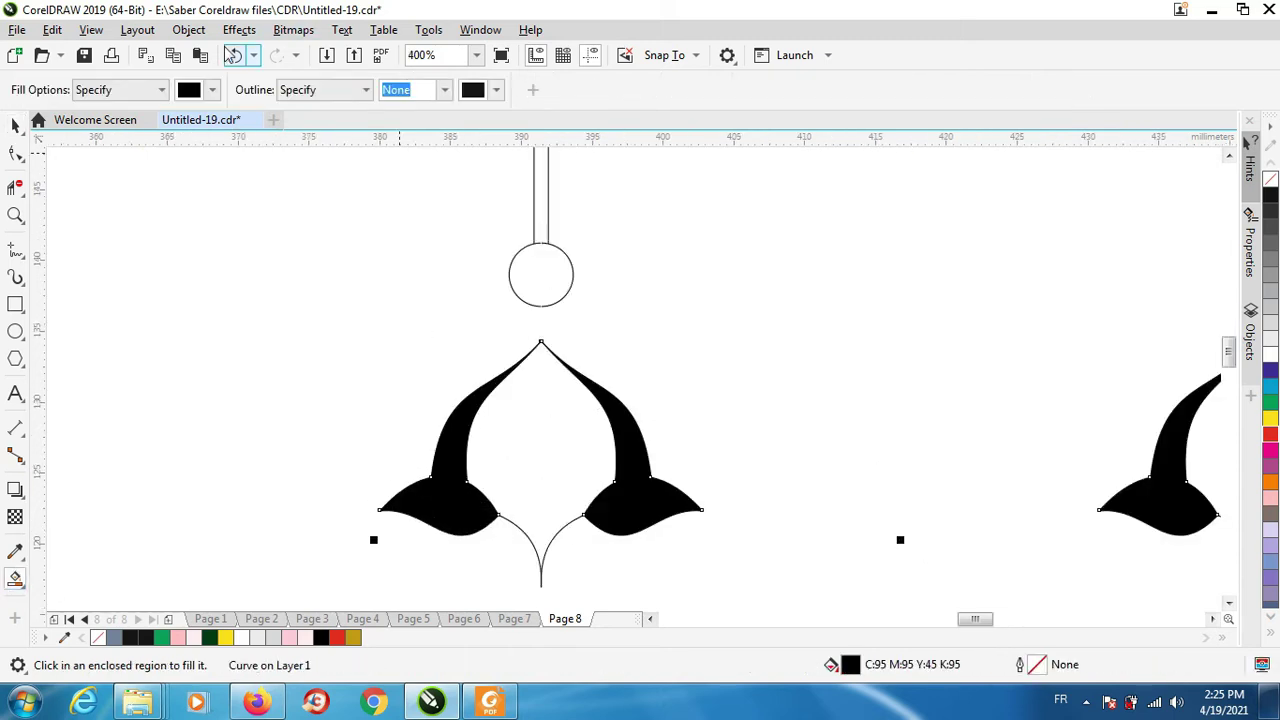
left_click(233, 55)
Select the twelve stem, curl and circle outlines of the left small motif and weld them into one curve
scroll(523, 371, "down", 1)
left_click(15, 125)
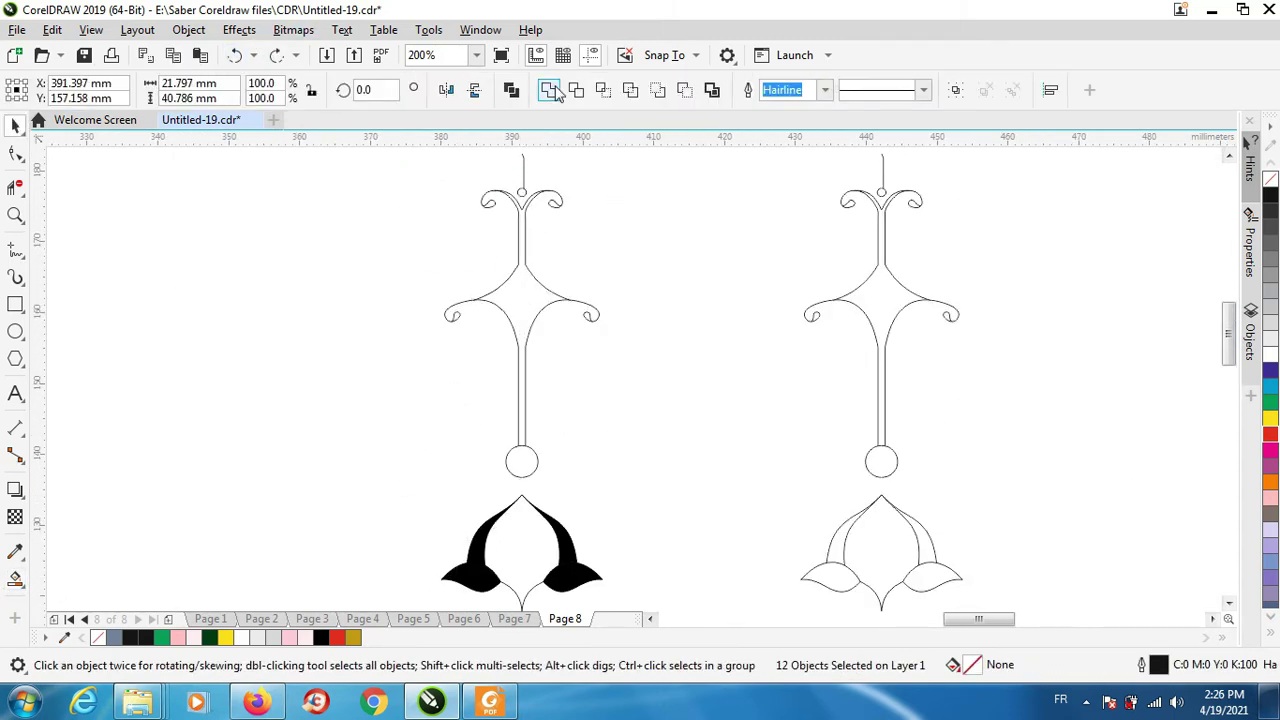
left_click(553, 90)
Join the two open end nodes at the bottom of the welded motif's large circle
left_click(15, 579)
left_click(15, 153)
scroll(531, 473, "up", 2)
scroll(470, 506, "up", 2)
left_click_drag(515, 393, 622, 482)
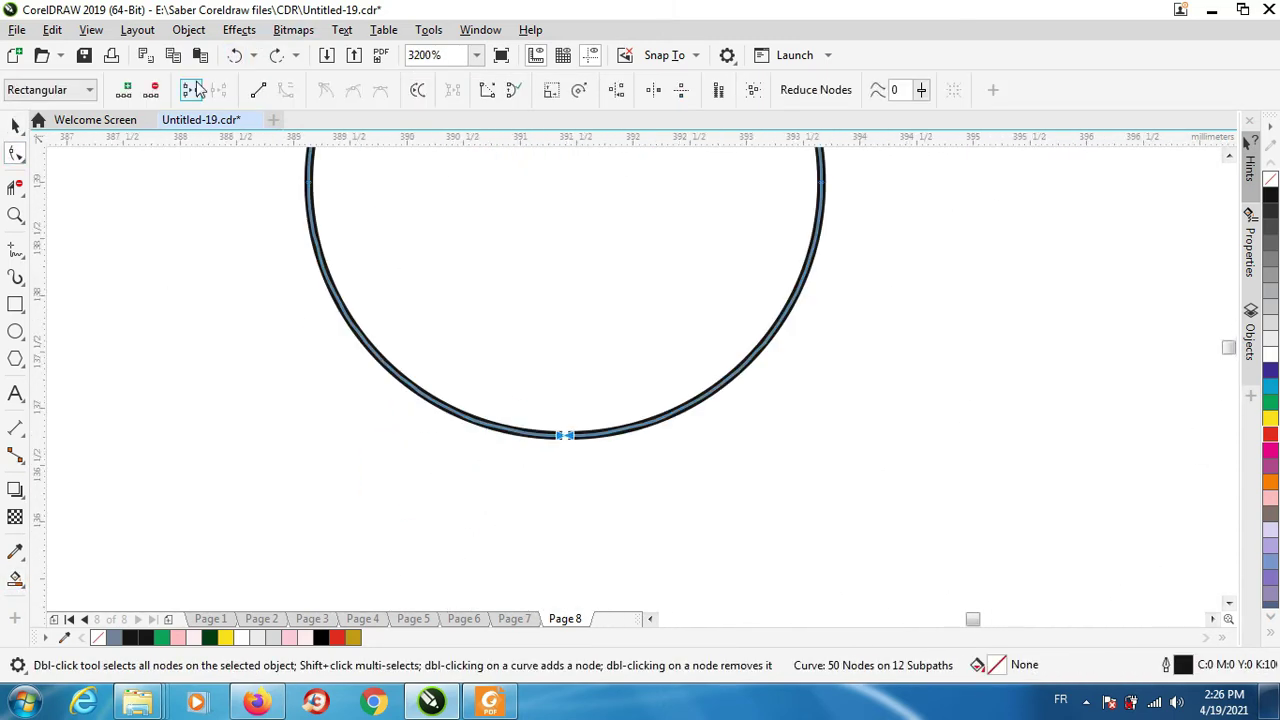
left_click(195, 90)
Break the outline at the nodes where the lower curls meet the arcs, on both sides of the stem
scroll(525, 320, "down", 3)
scroll(489, 298, "up", 4)
scroll(468, 295, "down", 7)
scroll(465, 241, "up", 4)
left_click_drag(689, 452, 737, 529)
left_click_drag(298, 462, 342, 516)
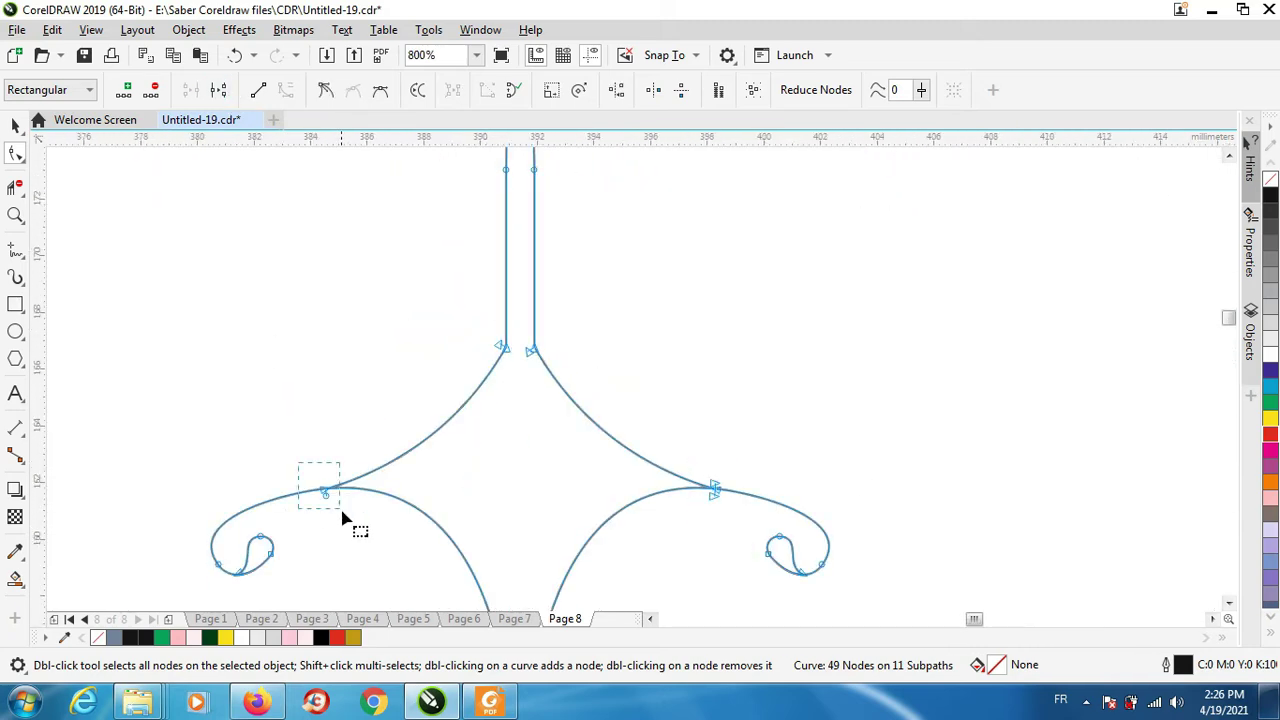
left_click(218, 90)
Join the end nodes where the upper stem lines meet the lower arcs, on both sides
left_click_drag(474, 326, 511, 374)
left_click(191, 90)
left_click_drag(518, 328, 551, 372)
left_click(191, 90)
Join the end nodes where the upper curls' inner curves meet at the centre and at the small circle's bottom
scroll(535, 385, "down", 1)
scroll(527, 250, "up", 2)
left_click_drag(550, 288, 507, 328)
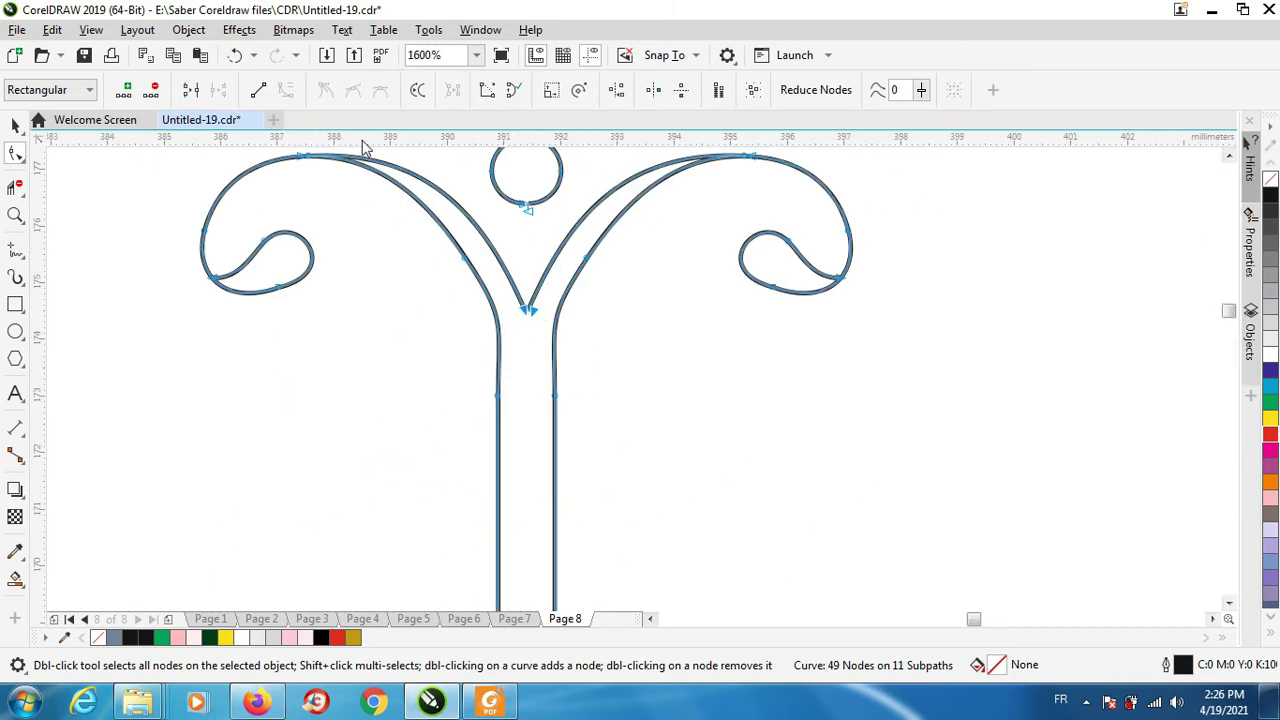
left_click(191, 90)
left_click_drag(511, 195, 546, 226)
left_click(191, 90)
Mirror a copy of the slanted-tip line above the small circle to its other side
scroll(569, 243, "down", 3)
scroll(560, 208, "up", 3)
left_click(562, 285)
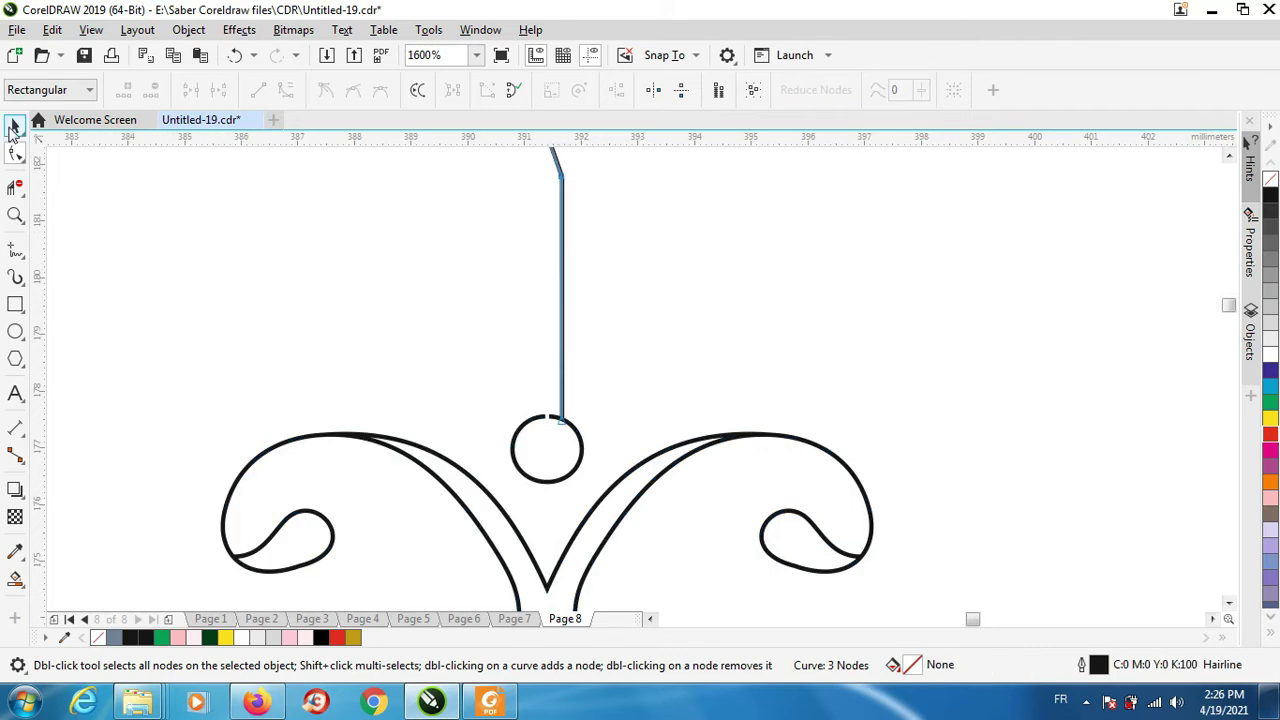
left_click(12, 130)
left_click_drag(568, 286, 530, 282)
Select the two halves of the small circle in the right motif and combine them into one curve
scroll(530, 281, "down", 3)
scroll(894, 272, "up", 3)
left_click(902, 345)
scroll(915, 518, "up", 1)
left_click(915, 515)
left_click(778, 510, "shift")
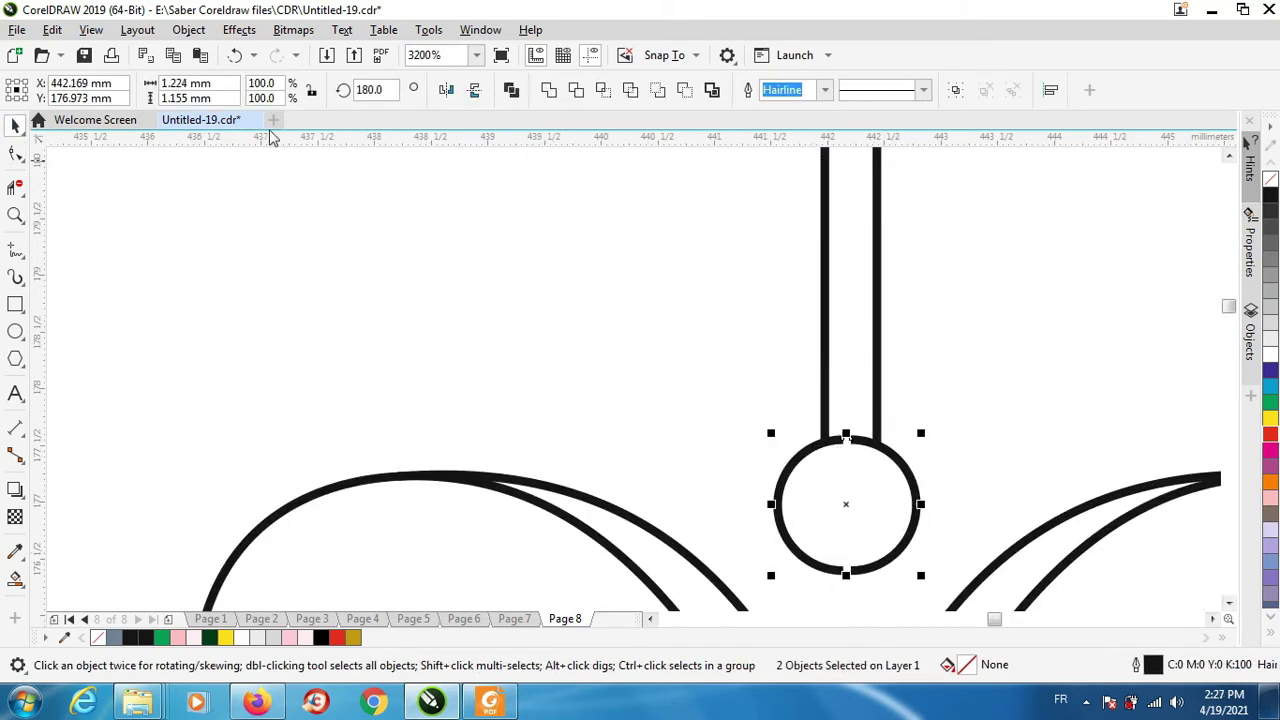
key("ctrl+l")
left_click(233, 58)
left_click(15, 154)
scroll(889, 492, "up", 2)
left_click_drag(758, 322, 688, 250)
left_click(14, 128)
key("ctrl+l")
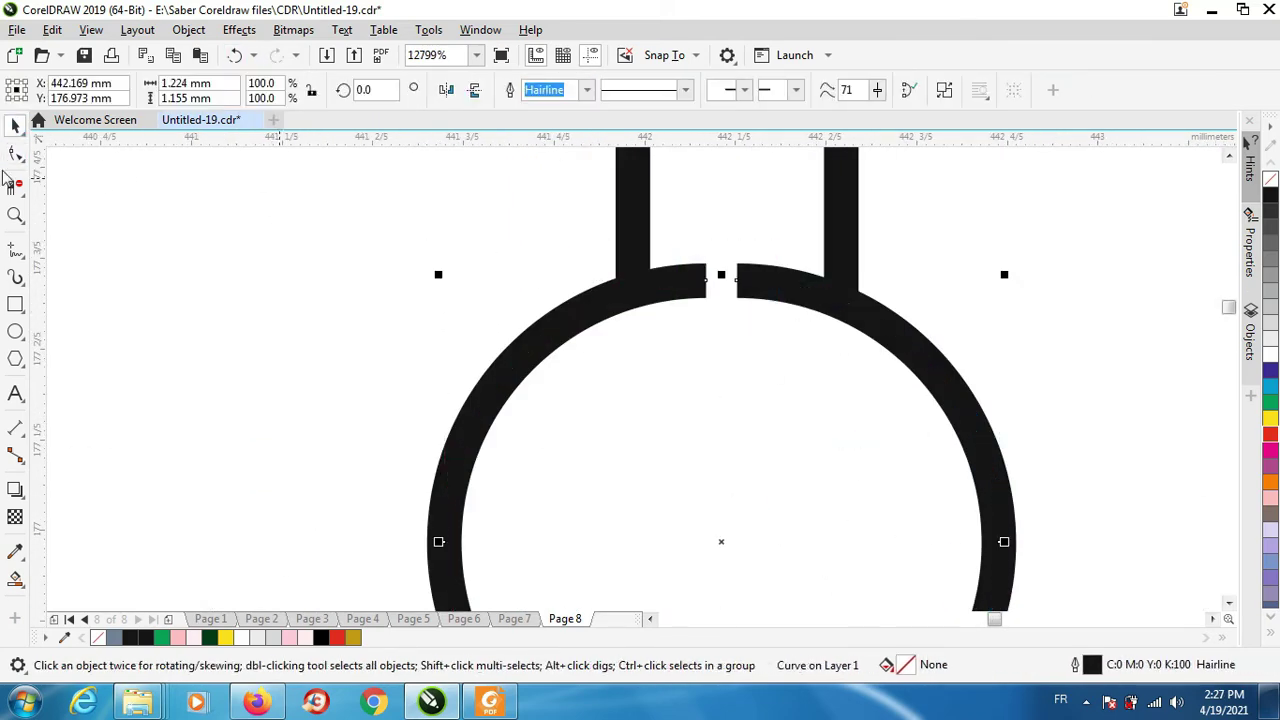
Join the open end nodes at the top and bottom of the right motif's small circle
left_click(15, 154)
left_click_drag(760, 324, 686, 250)
left_click(191, 90)
scroll(558, 294, "down", 2)
scroll(566, 471, "up", 1)
left_click_drag(664, 406, 600, 342)
left_click(191, 90)
Smart Fill the stem, curls, circles and tip of the left small motif in black
scroll(406, 340, "down", 5)
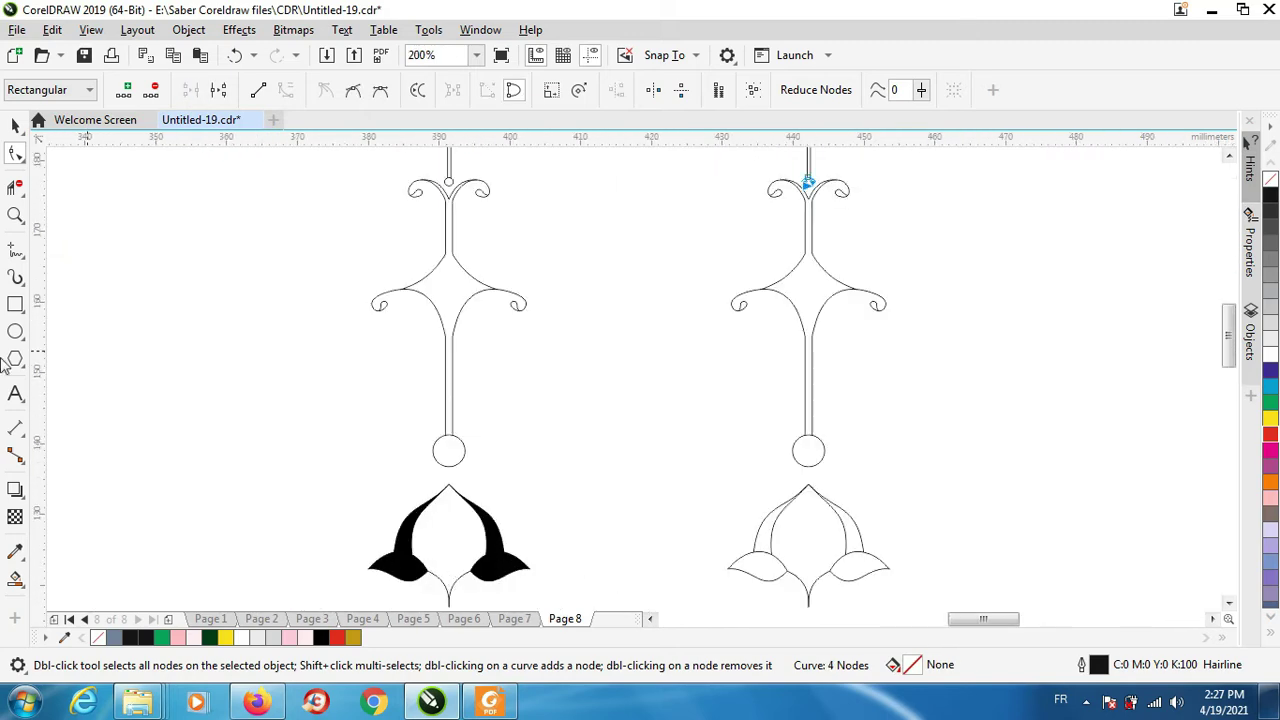
left_click(15, 578)
left_click(429, 263)
scroll(586, 423, "up", 2)
scroll(455, 268, "down", 3)
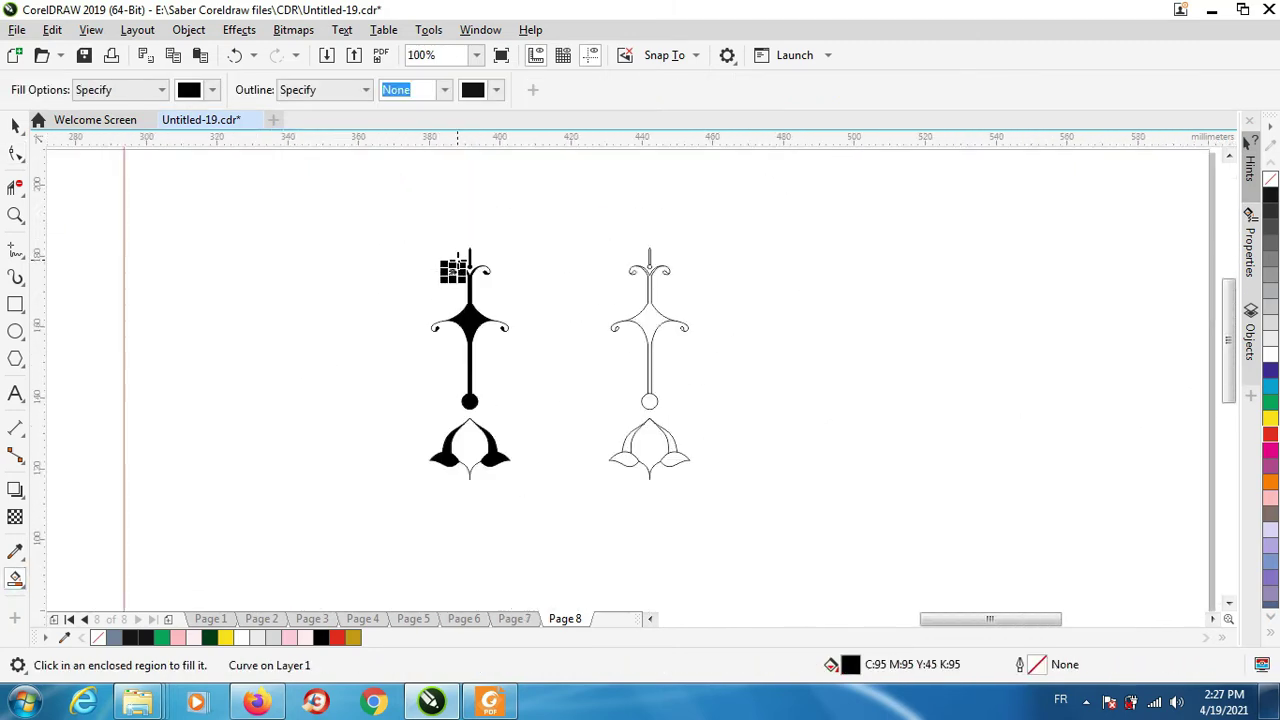
Select the whole filled motif and squeeze it horizontally to make it narrower
left_click(15, 126)
left_click(521, 447)
left_click_drag(726, 512, 404, 504)
scroll(490, 346, "up", 1)
left_click_drag(537, 379, 517, 377)
left_click(406, 534)
scroll(406, 534, "down", 1)
Draw vertical lines up from the large ornament's upper right and left corners, about 36.5 mm and 38 mm tall
scroll(508, 474, "down", 2)
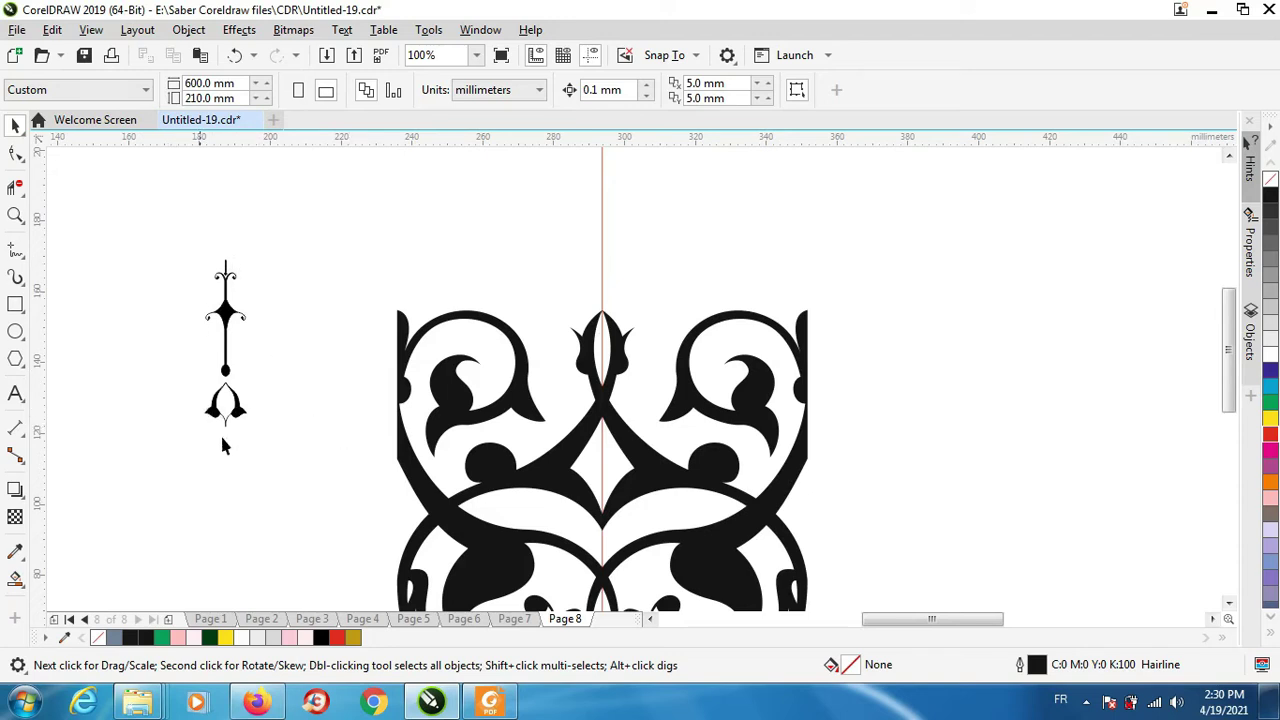
scroll(335, 449, "down", 1)
scroll(460, 333, "up", 1)
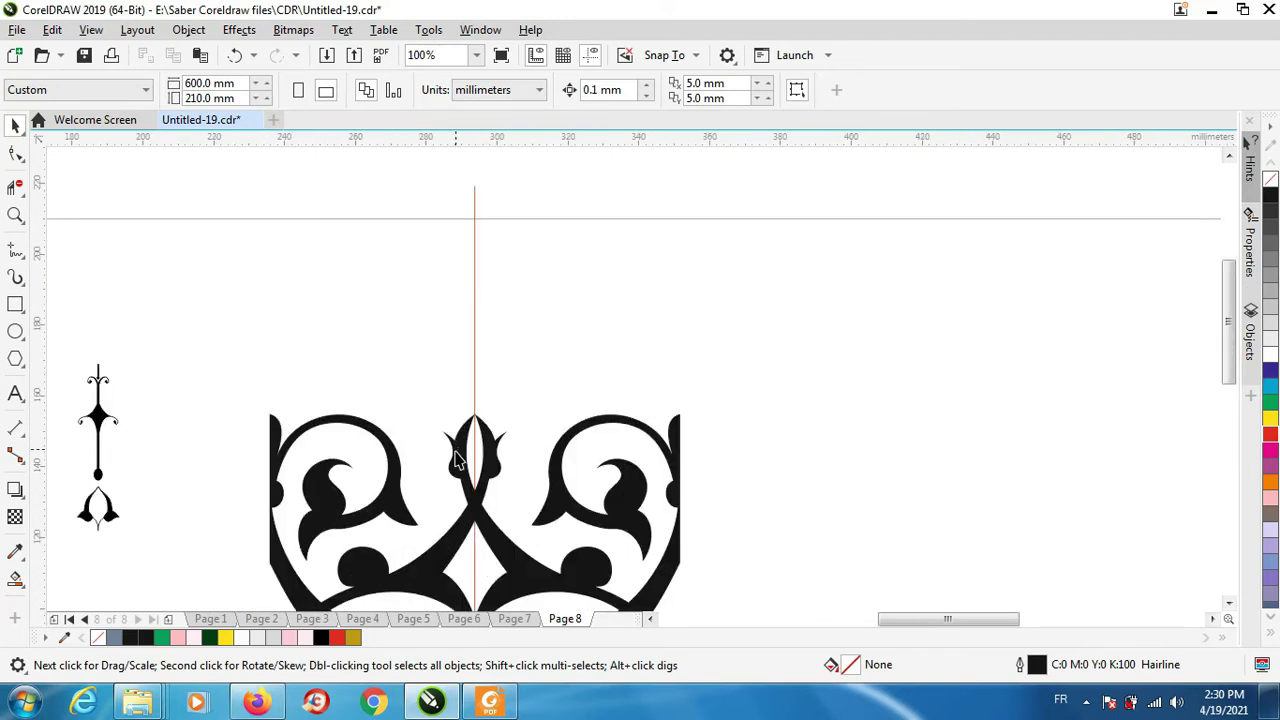
scroll(543, 371, "down", 1)
scroll(480, 428, "up", 1)
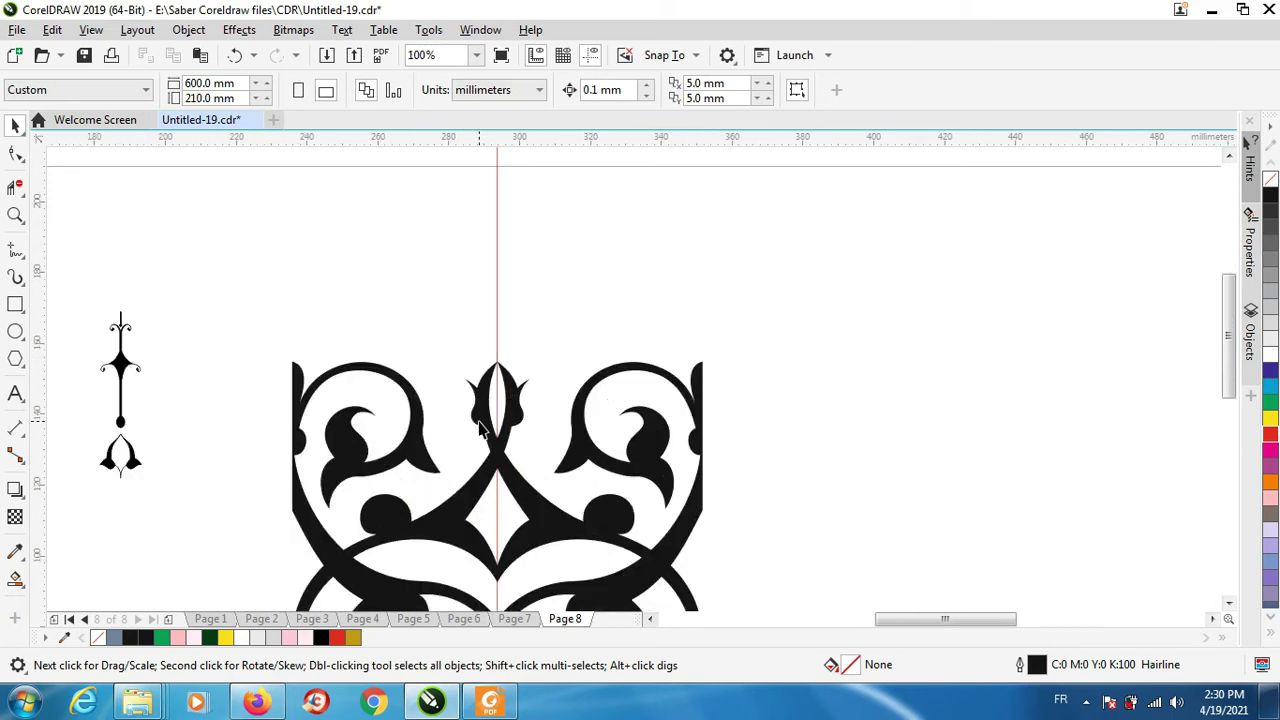
key("F5")
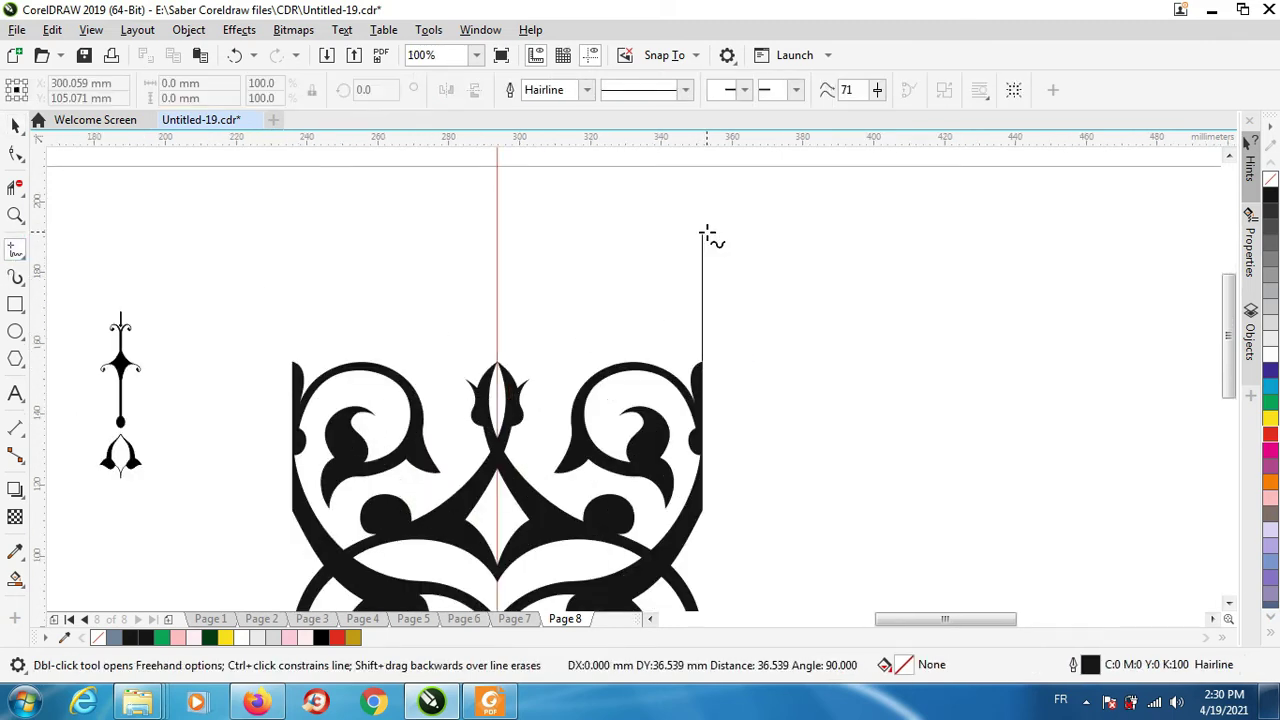
left_click(701, 225)
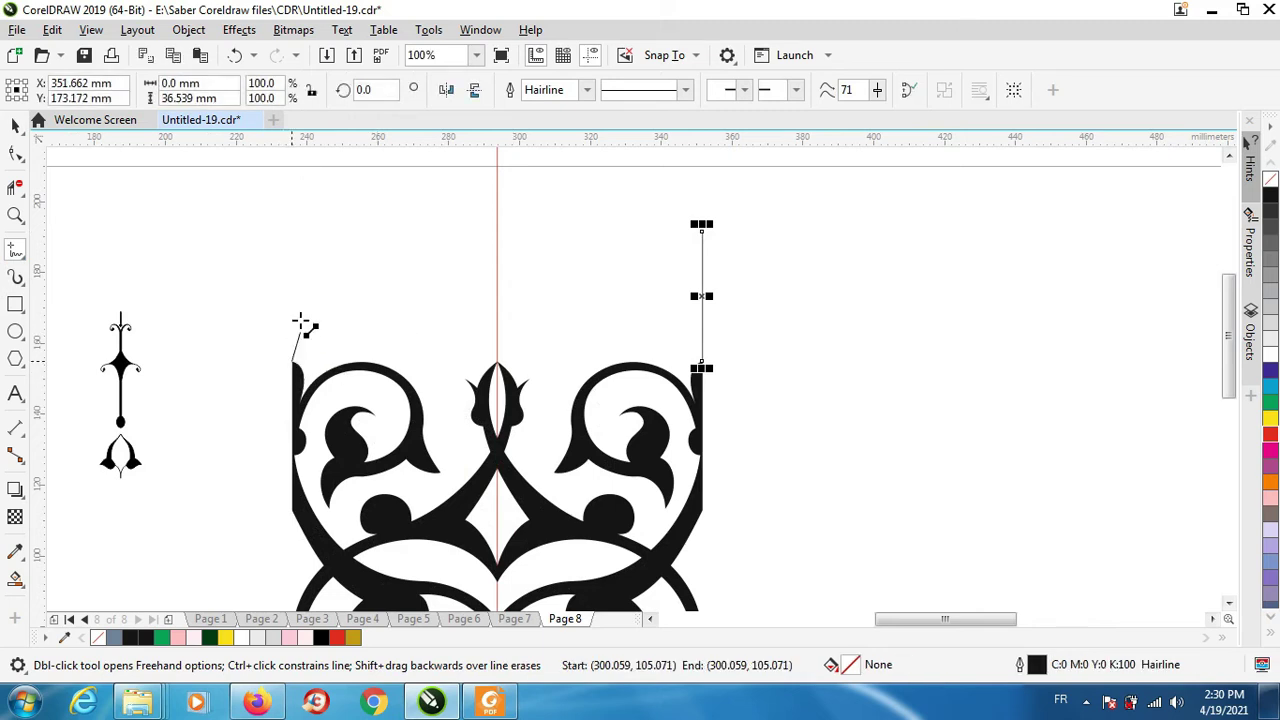
left_click(291, 220)
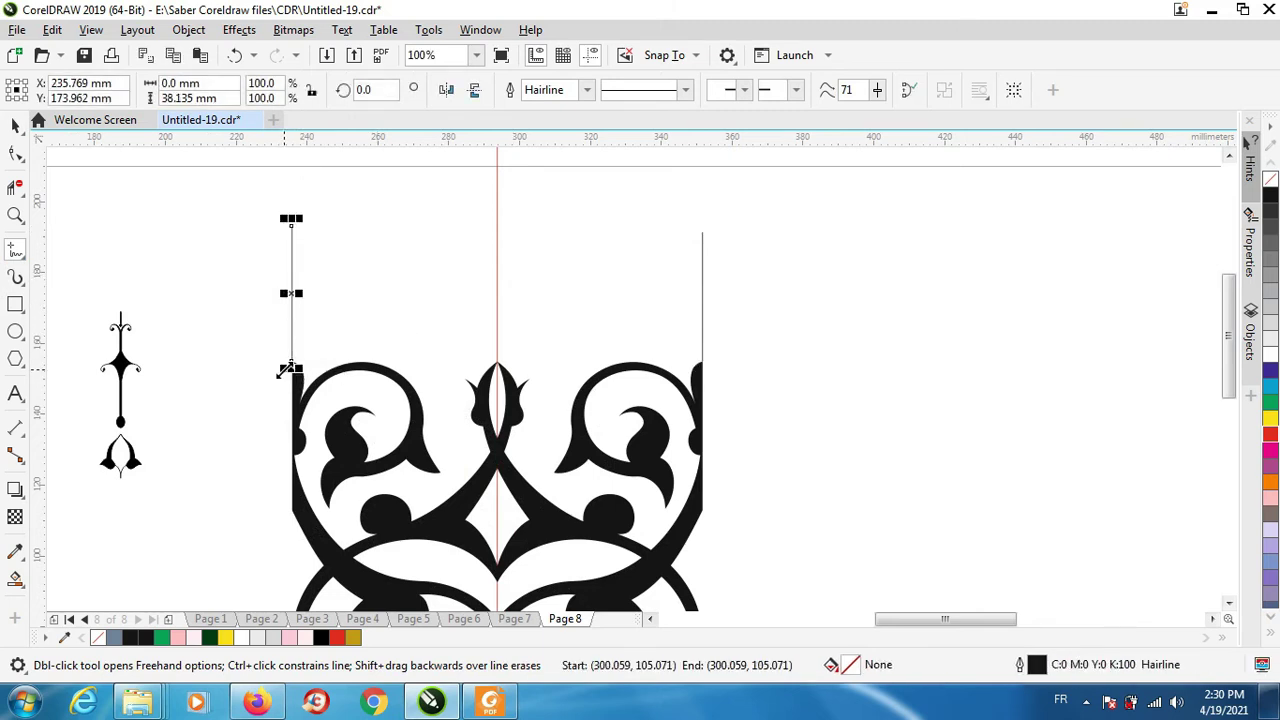
Draw a three-segment line above the ornament from the left vertical line to the centre guideline, about 58 by 12 mm
scroll(370, 365, "up", 2)
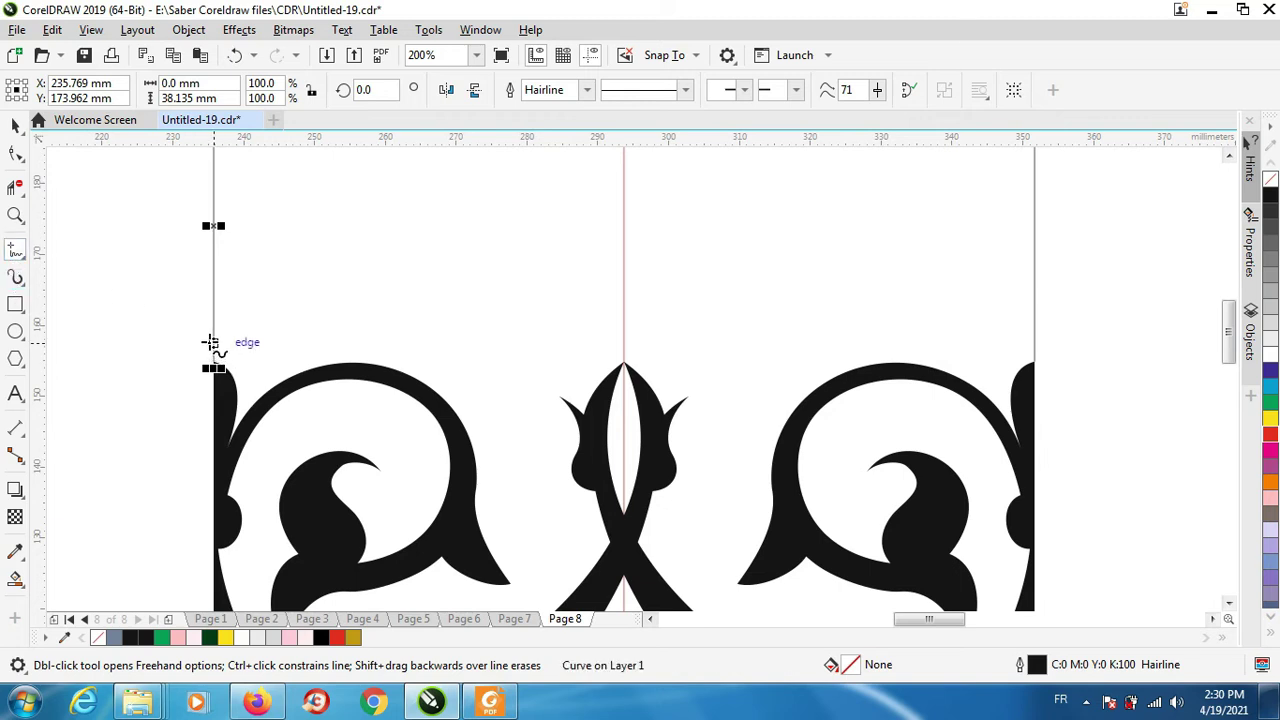
left_click(288, 323)
left_click(486, 323)
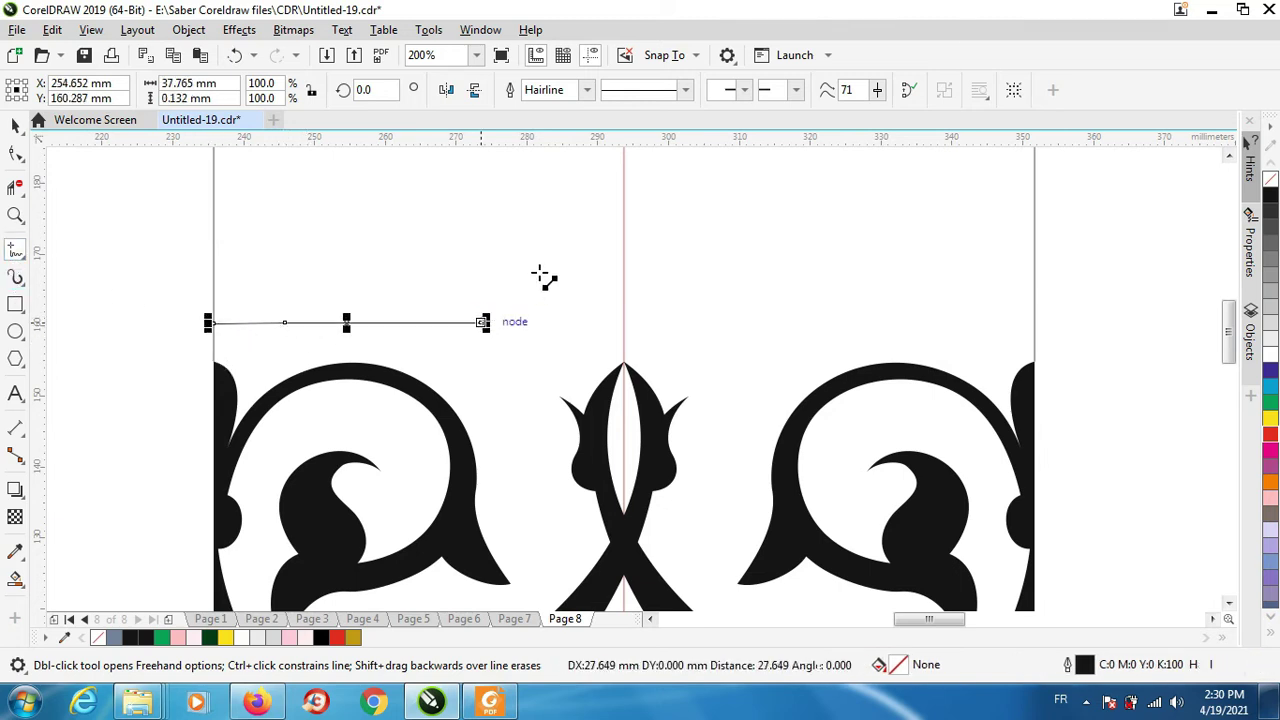
left_click(623, 235)
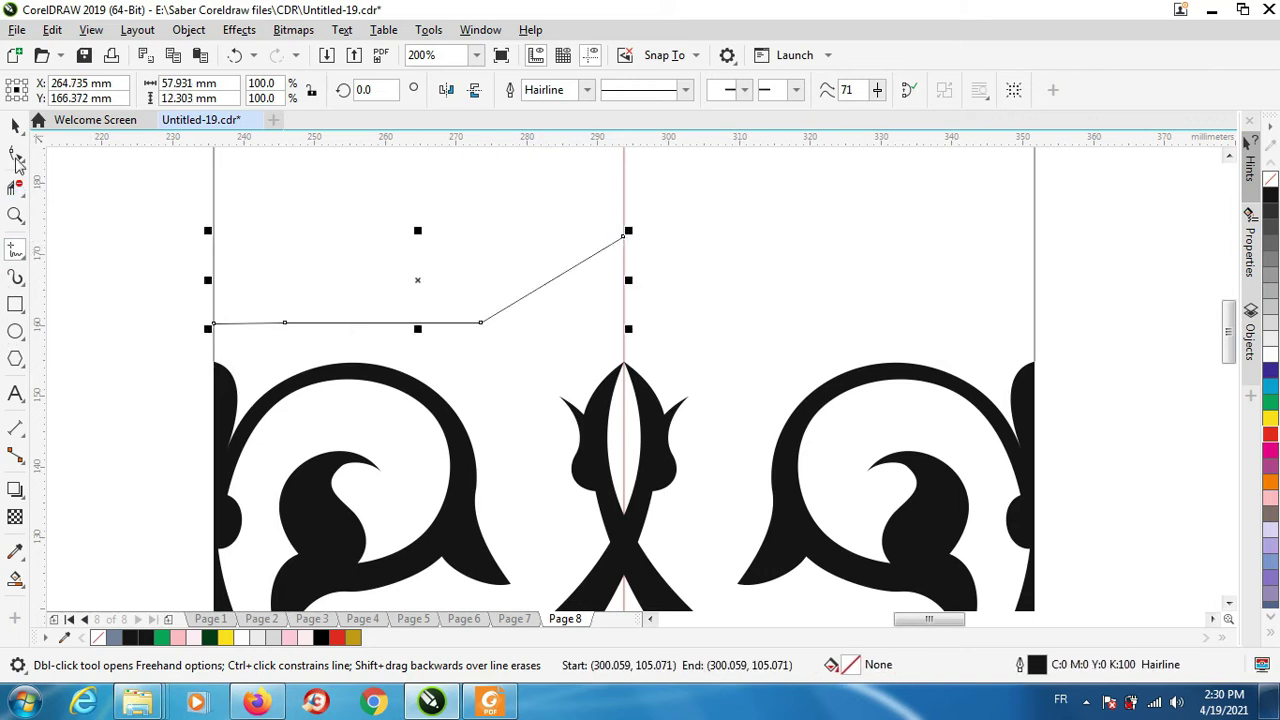
Convert all segments of the new line to curves and bow the first two upward into arches
left_click(16, 156)
left_click_drag(134, 214, 686, 346)
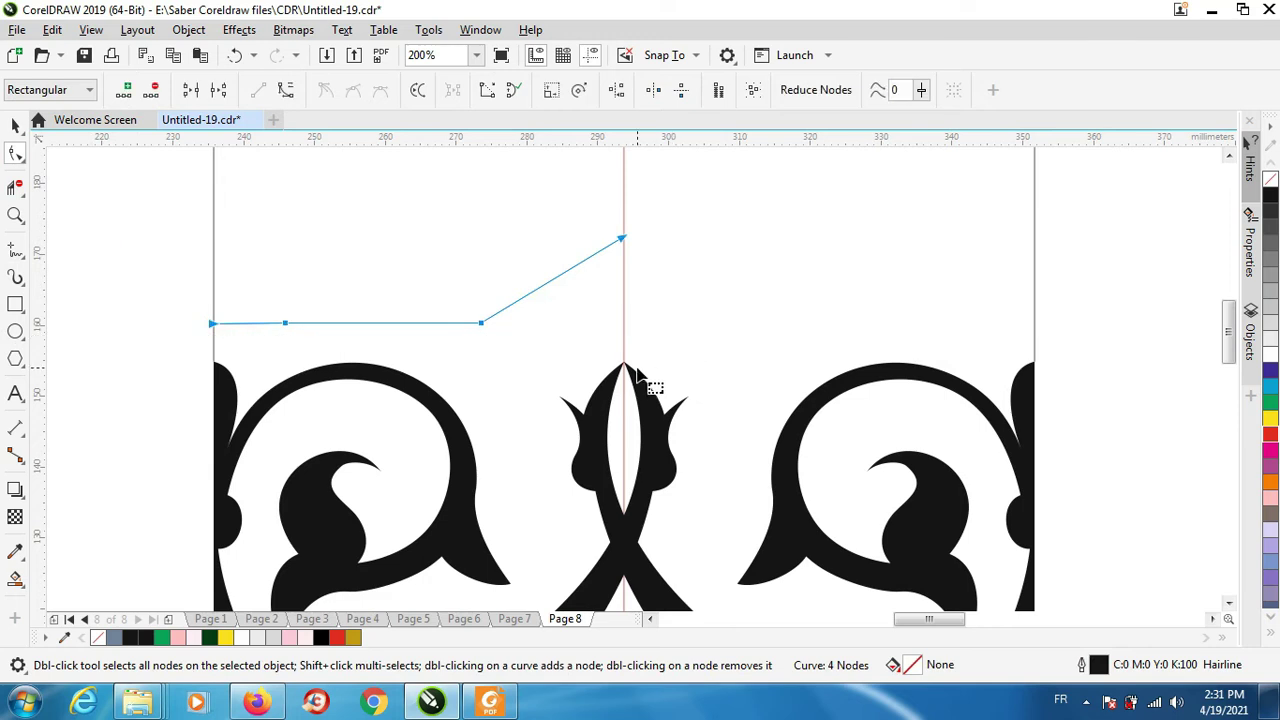
left_click(267, 323)
left_click_drag(248, 330, 234, 287)
left_click_drag(399, 321, 396, 285)
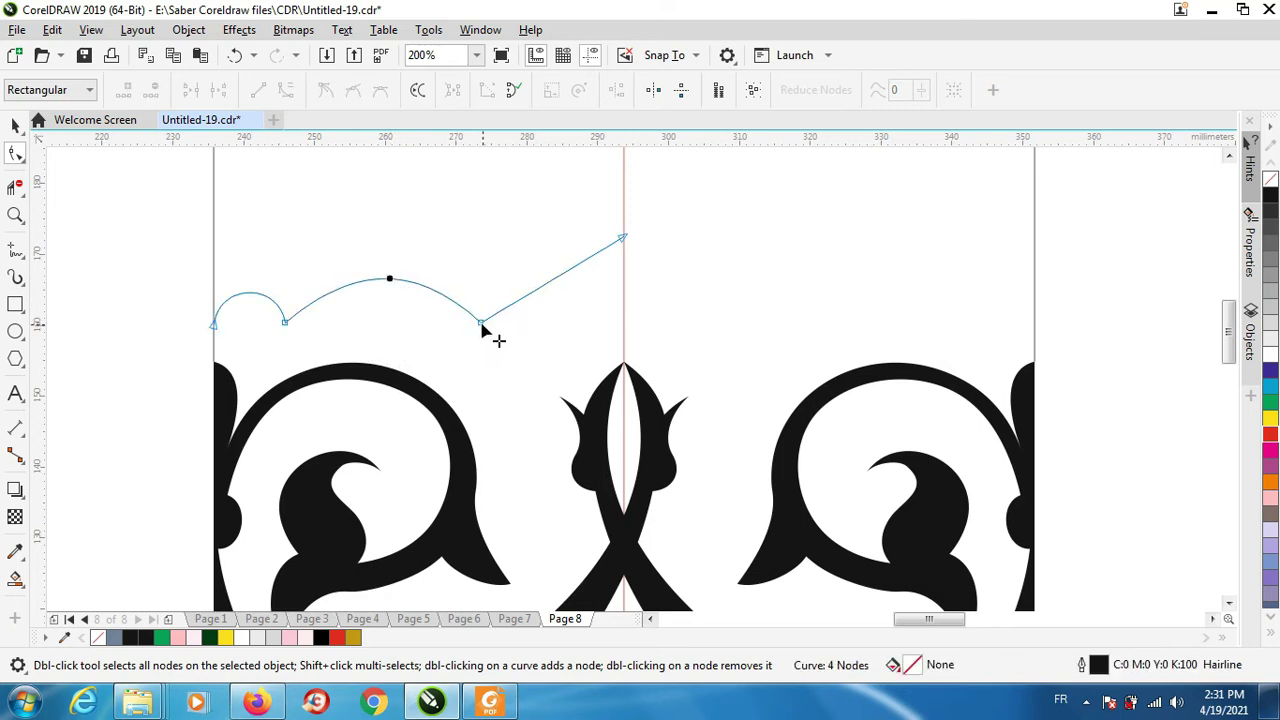
Adjust the control handles at both ends of the second arch to make it taller and rounder
left_click(440, 282)
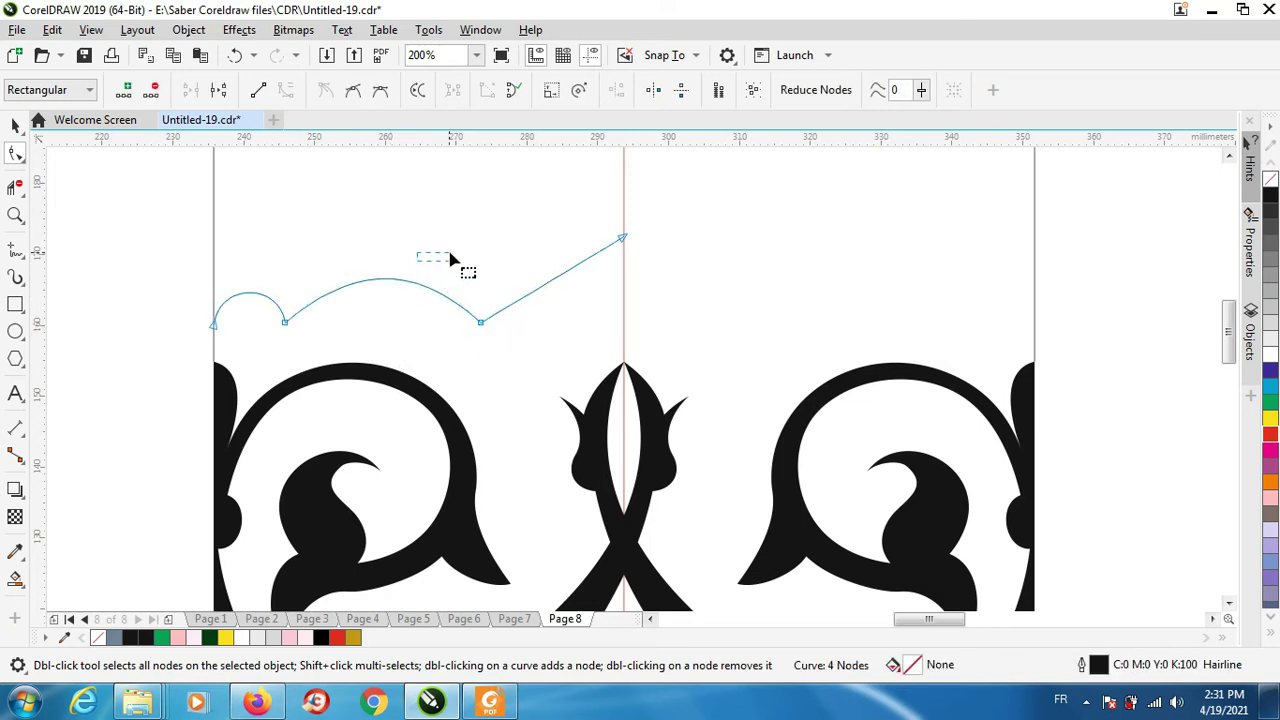
left_click_drag(450, 259, 463, 323)
left_click_drag(412, 260, 442, 244)
left_click_drag(343, 280, 316, 268)
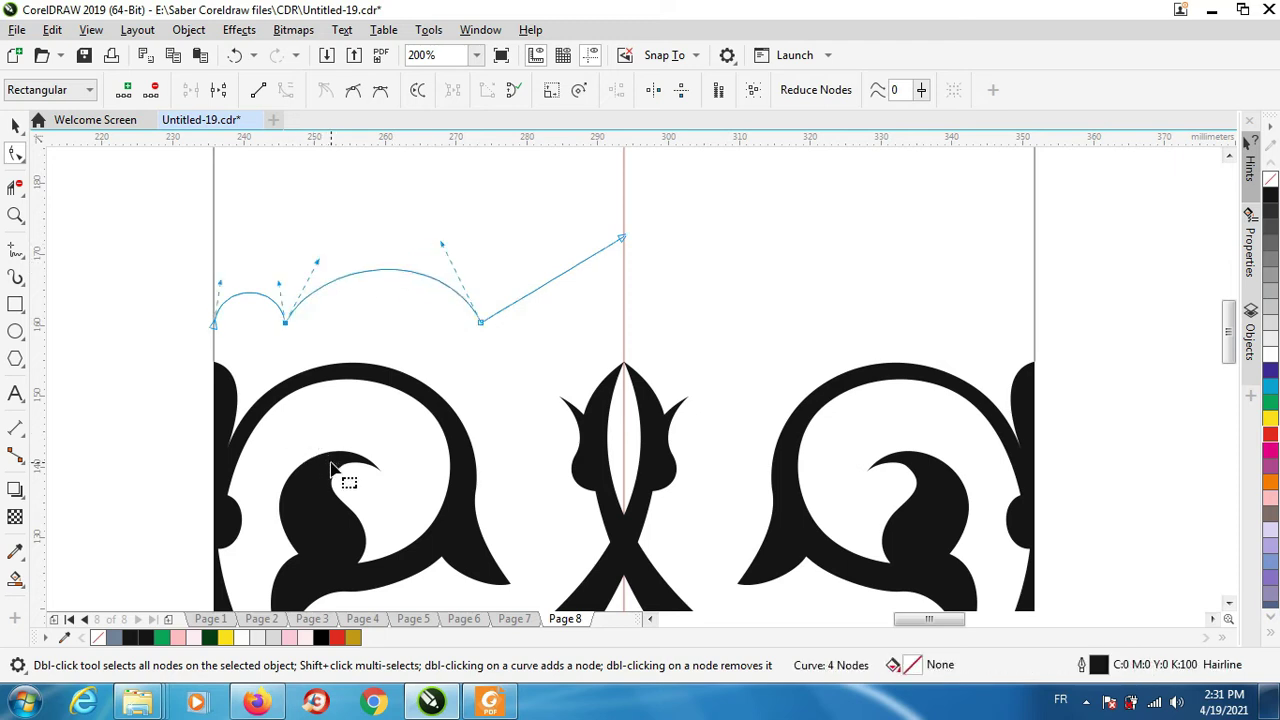
Bend the third segment upward so it flattens out where it meets the centre guideline
left_click(619, 241)
mouse_move(567, 277)
left_mouse_down()
mouse_move(546, 240)
mouse_move(561, 253)
left_mouse_up()
scroll(547, 334, "down", 1)
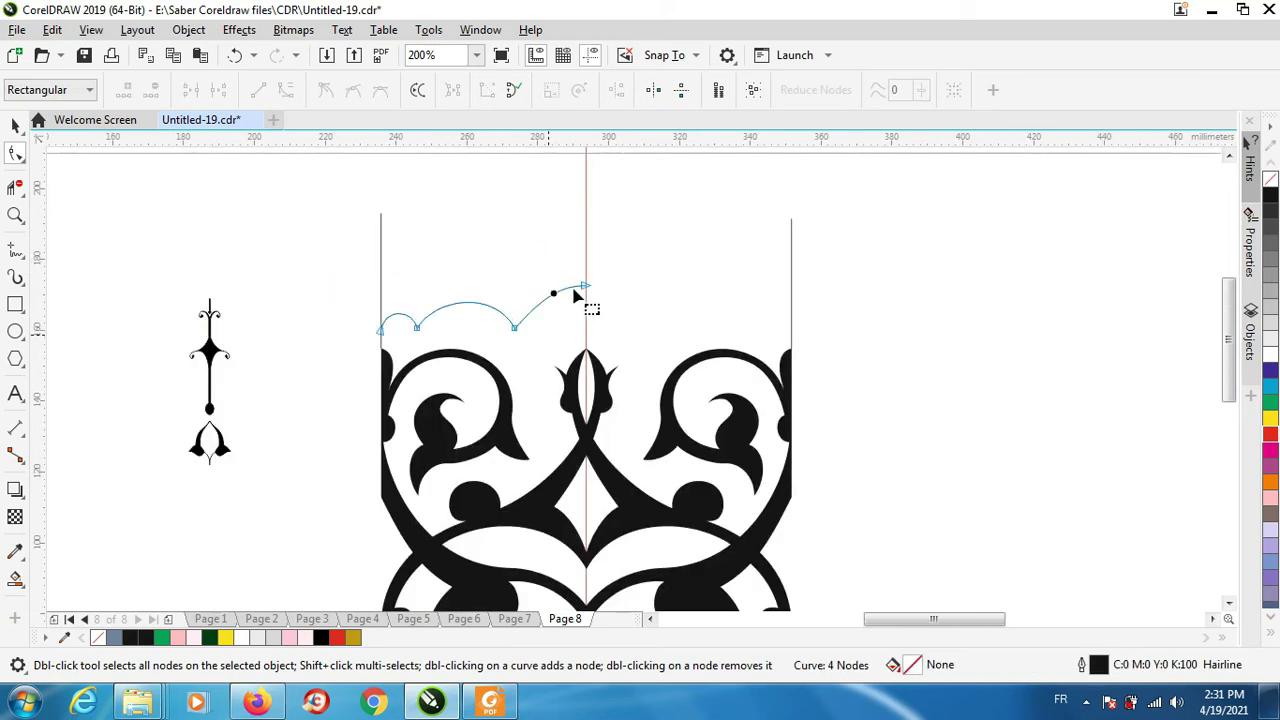
Add a node midway along the third segment and delete the end node beyond it, shortening the curve
scroll(599, 267, "up", 1)
scroll(573, 305, "up", 3)
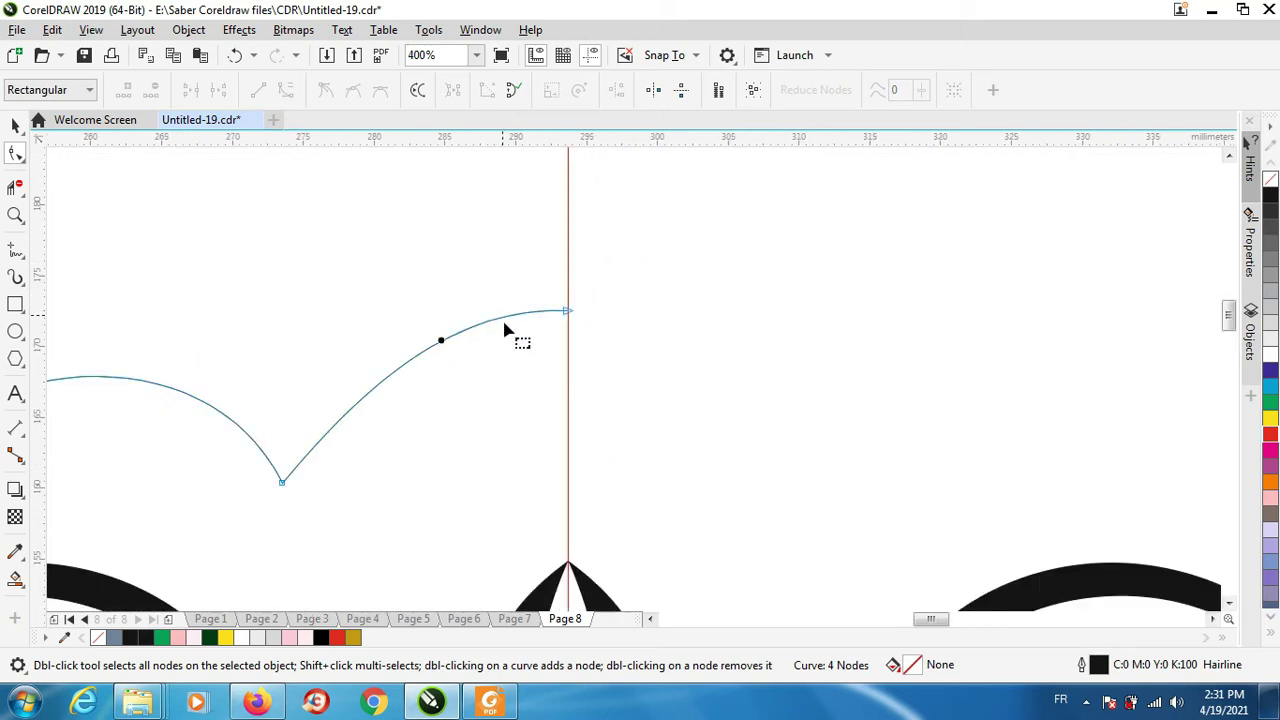
double_click(446, 340)
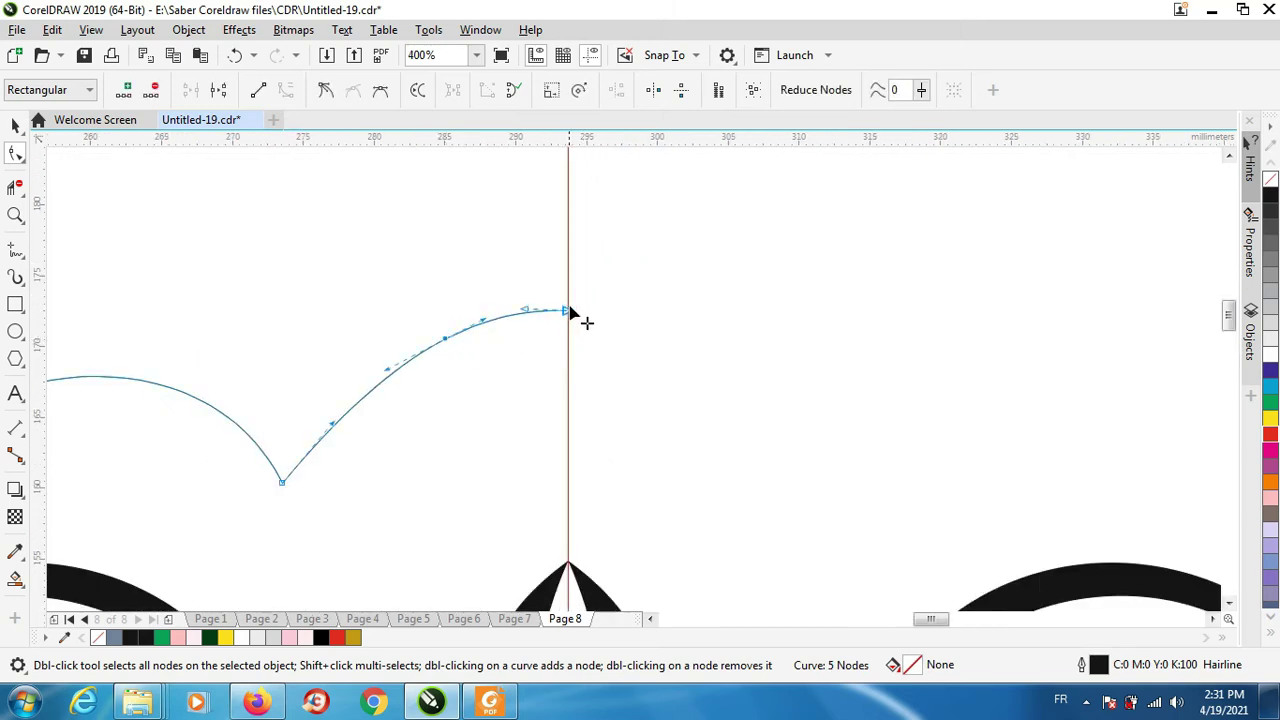
left_click_drag(572, 313, 563, 244)
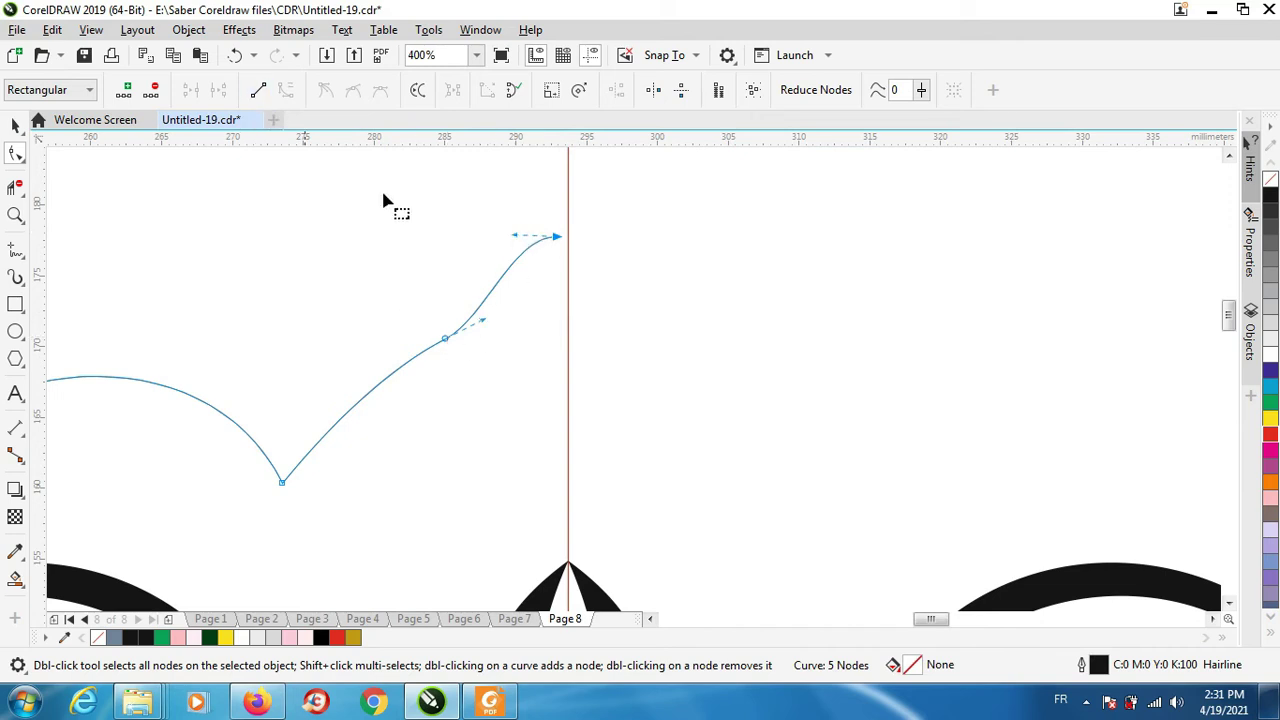
double_click(557, 240)
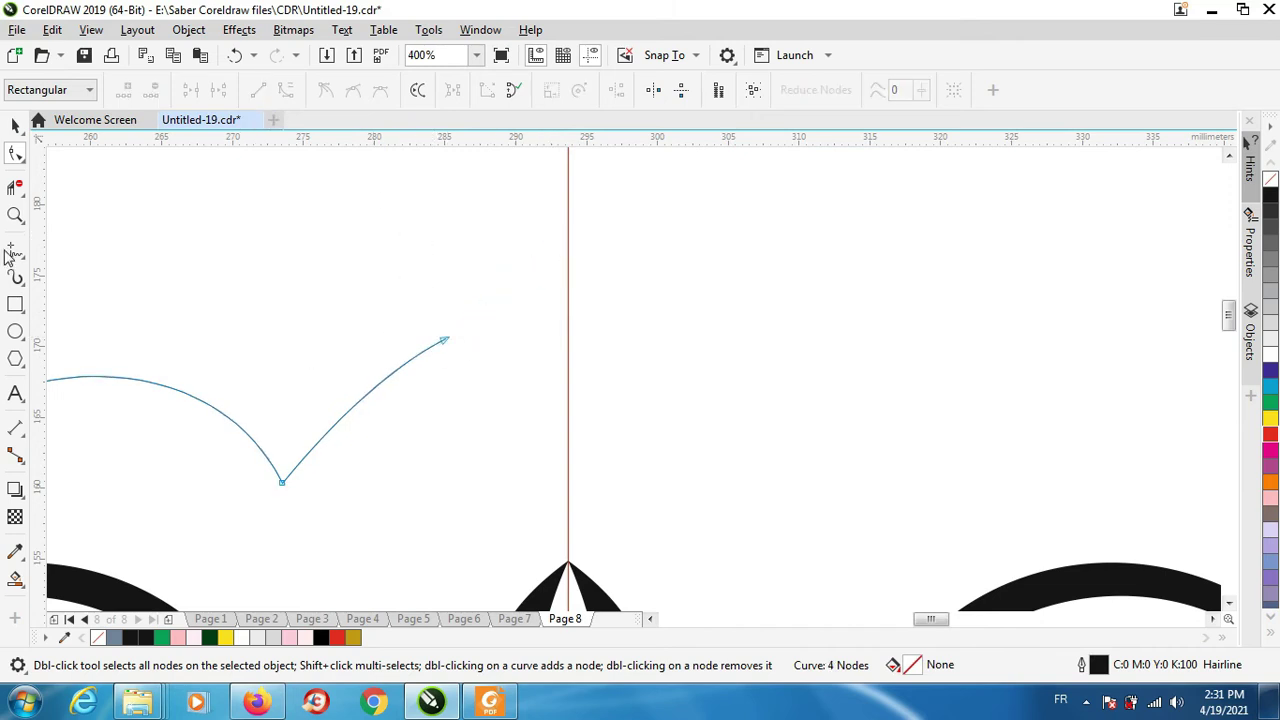
Lower the end node of the shortened third segment and adjust both control handles to form a rounded arch
left_click_drag(445, 343, 457, 389)
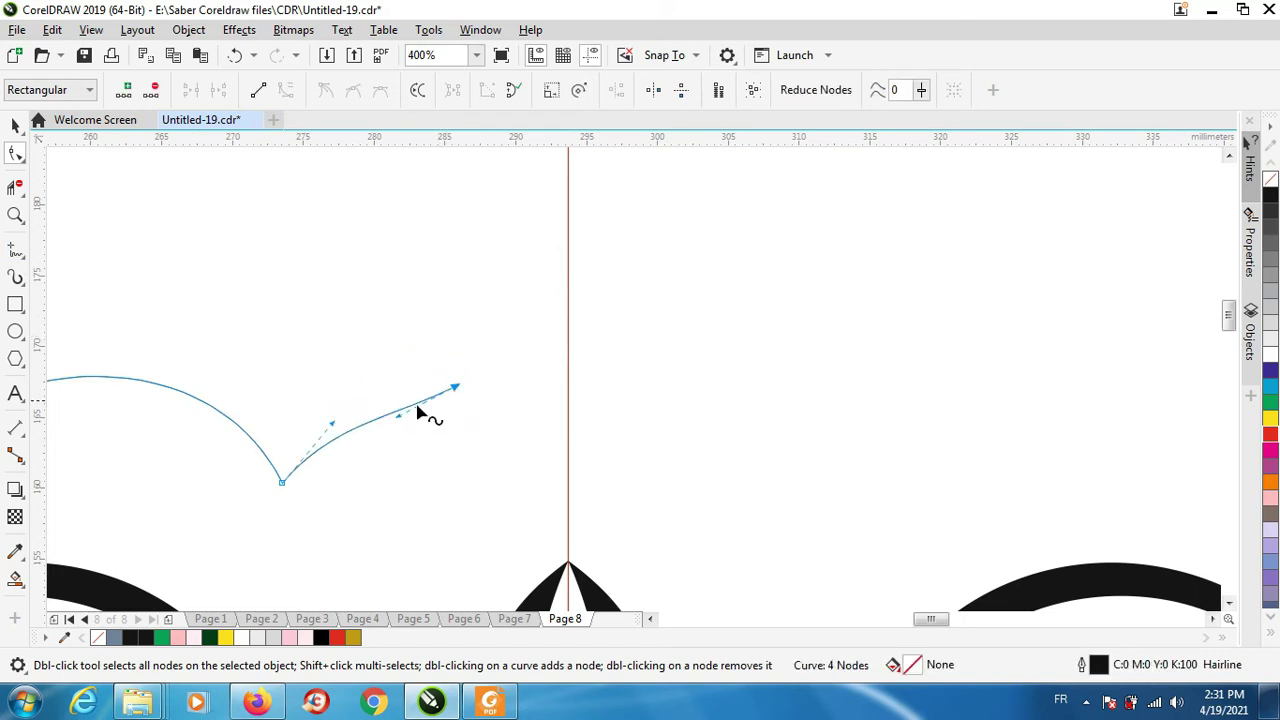
left_click_drag(400, 425, 414, 360)
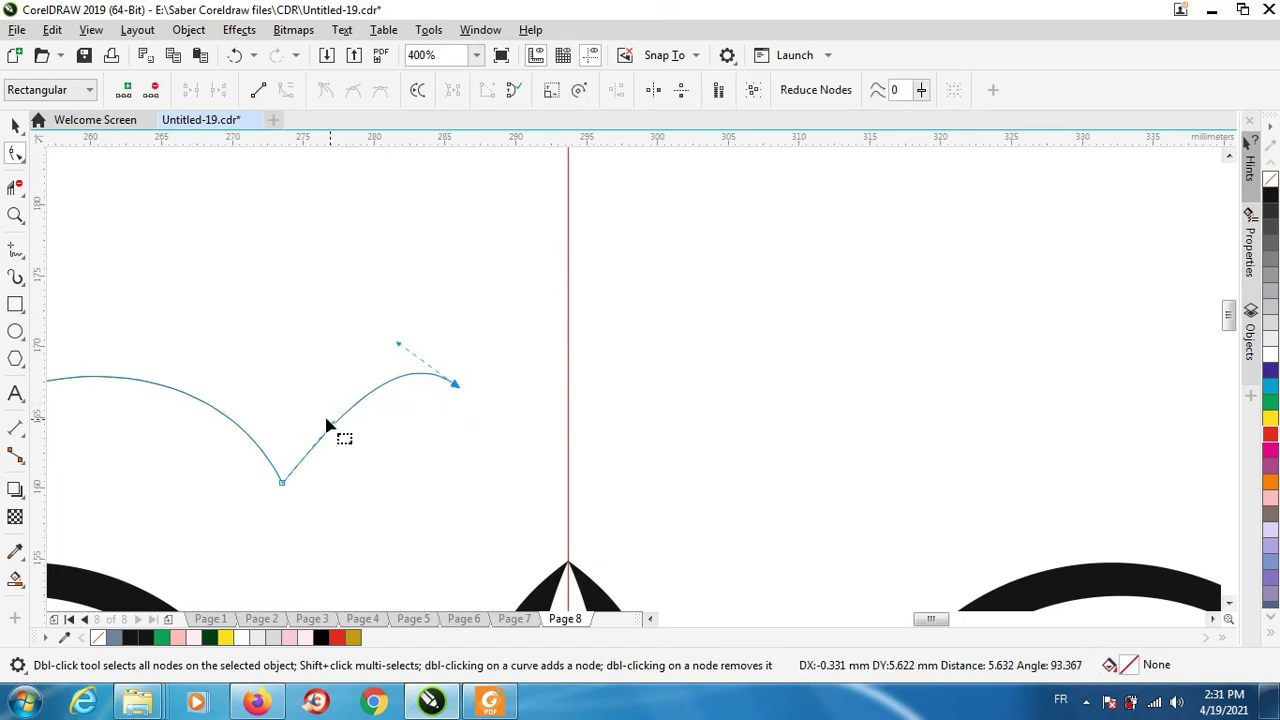
left_click_drag(330, 428, 286, 414)
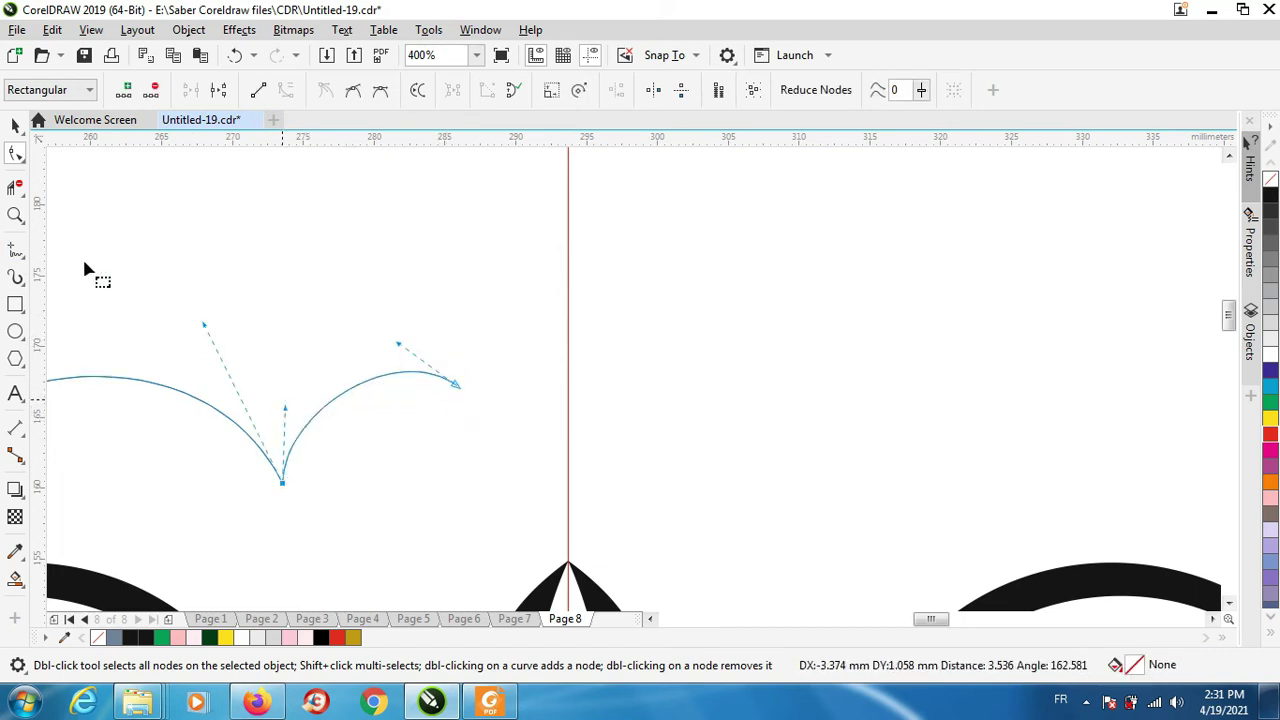
Extend the curve with a segment about 13.2 mm long up to the centre guideline, convert it to a curve, and bow it outward
left_click(16, 254)
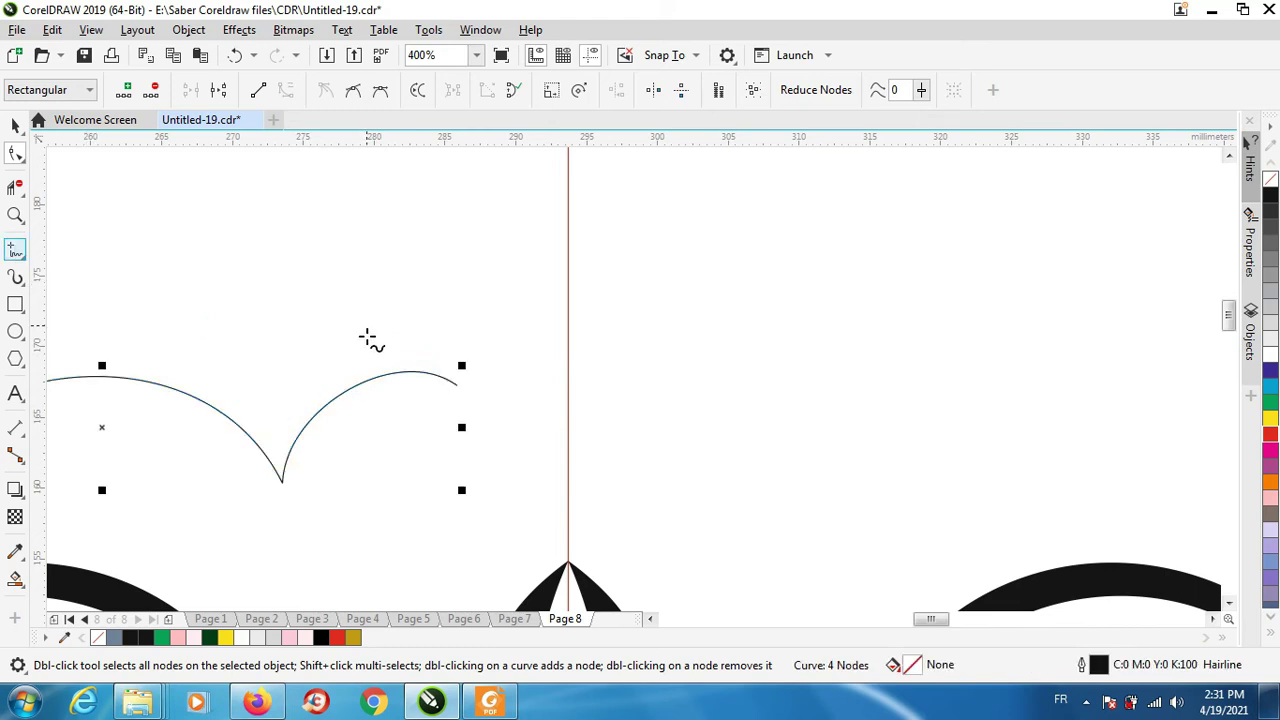
left_click(457, 383)
left_click(566, 235)
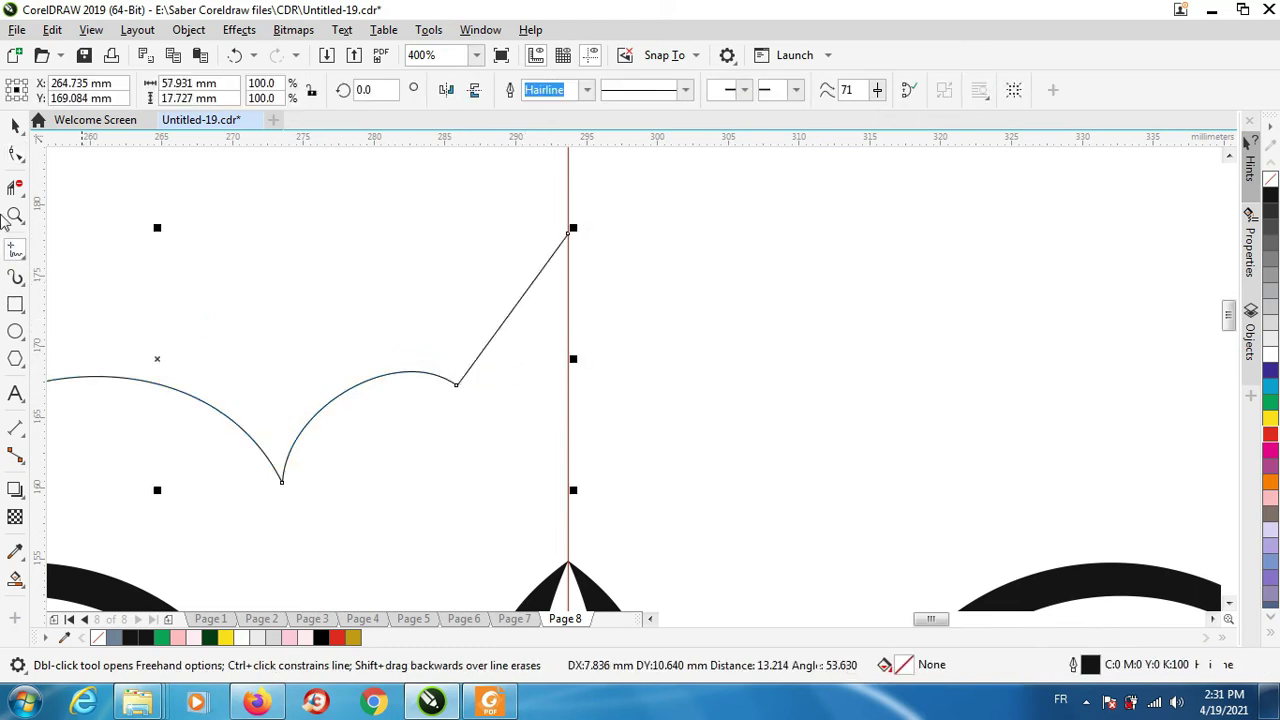
left_click(16, 152)
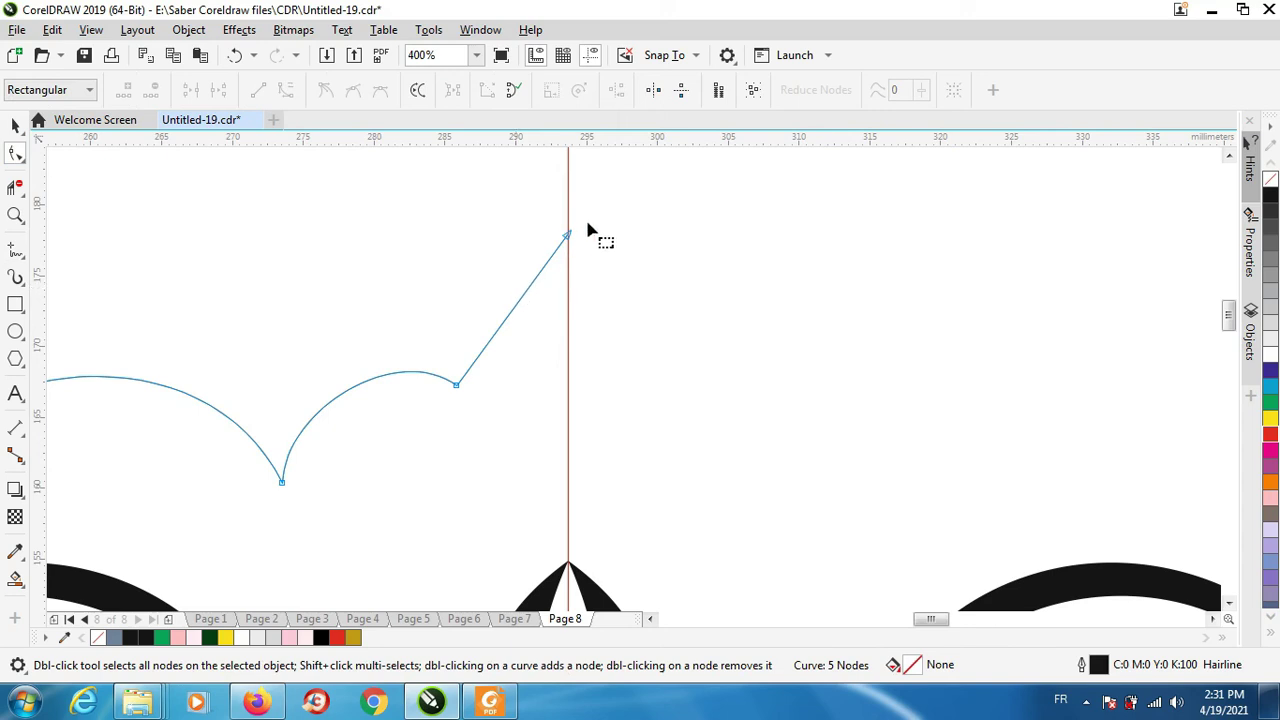
left_click_drag(397, 429, 397, 429)
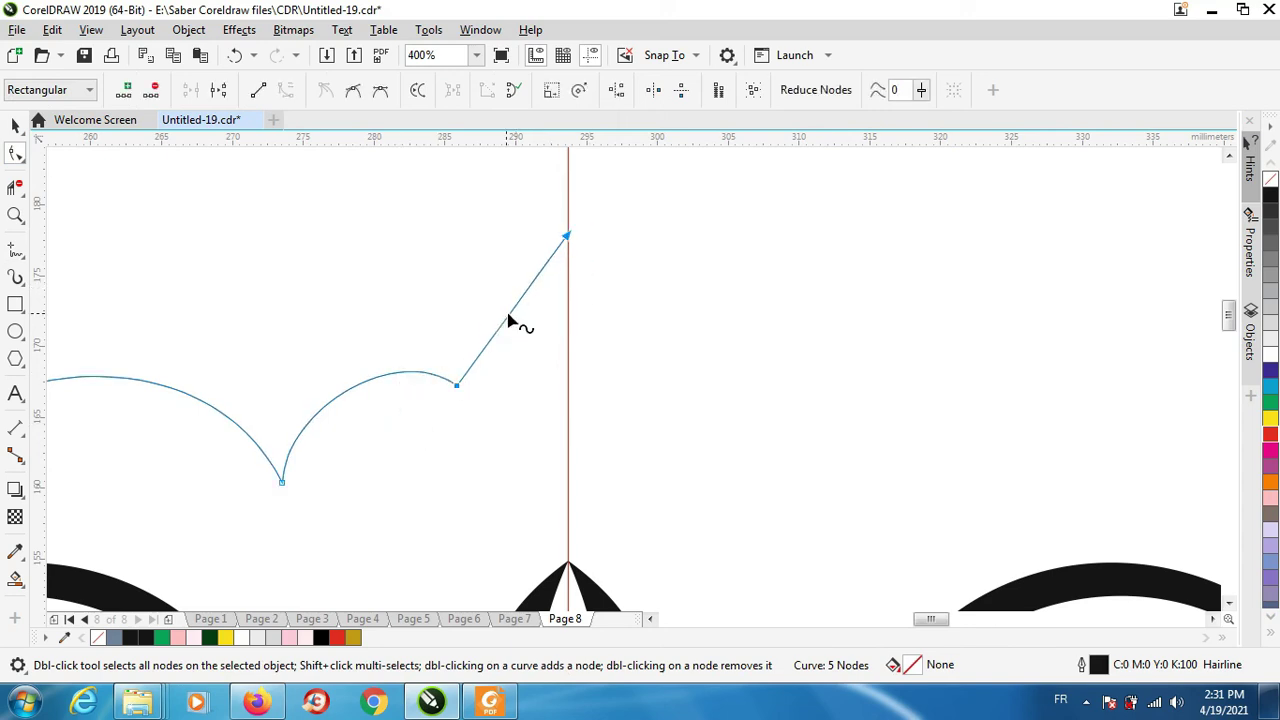
left_click_drag(514, 320, 485, 305)
scroll(485, 305, "down", 1)
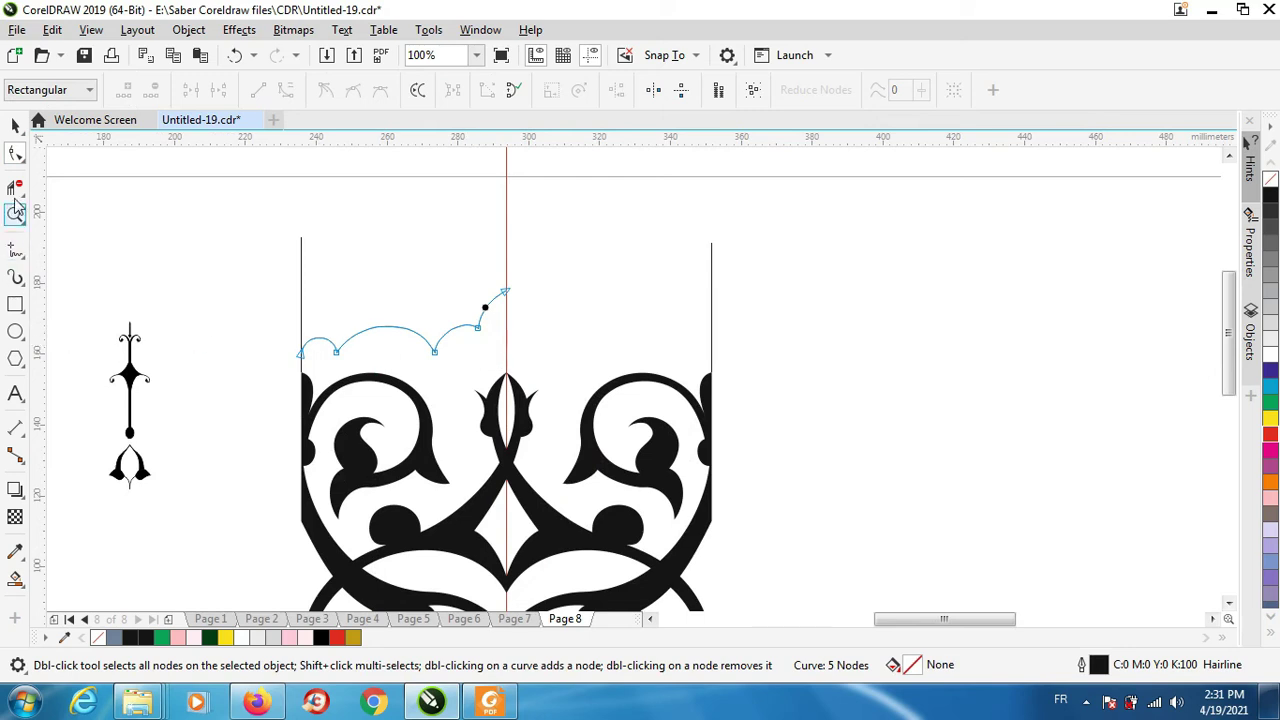
Move the scalloped curve down about 1.1 mm and mirror a copy across the centre guideline to complete the outline
left_click(15, 125)
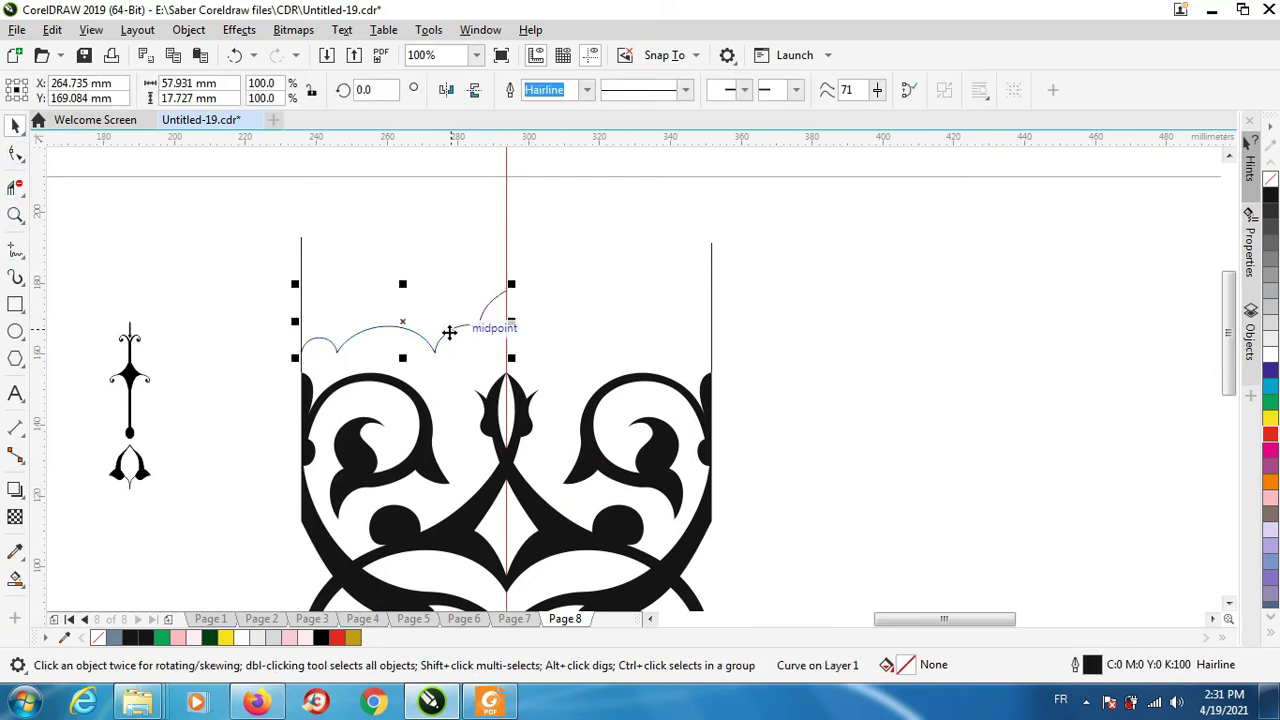
left_click_drag(449, 332, 449, 333)
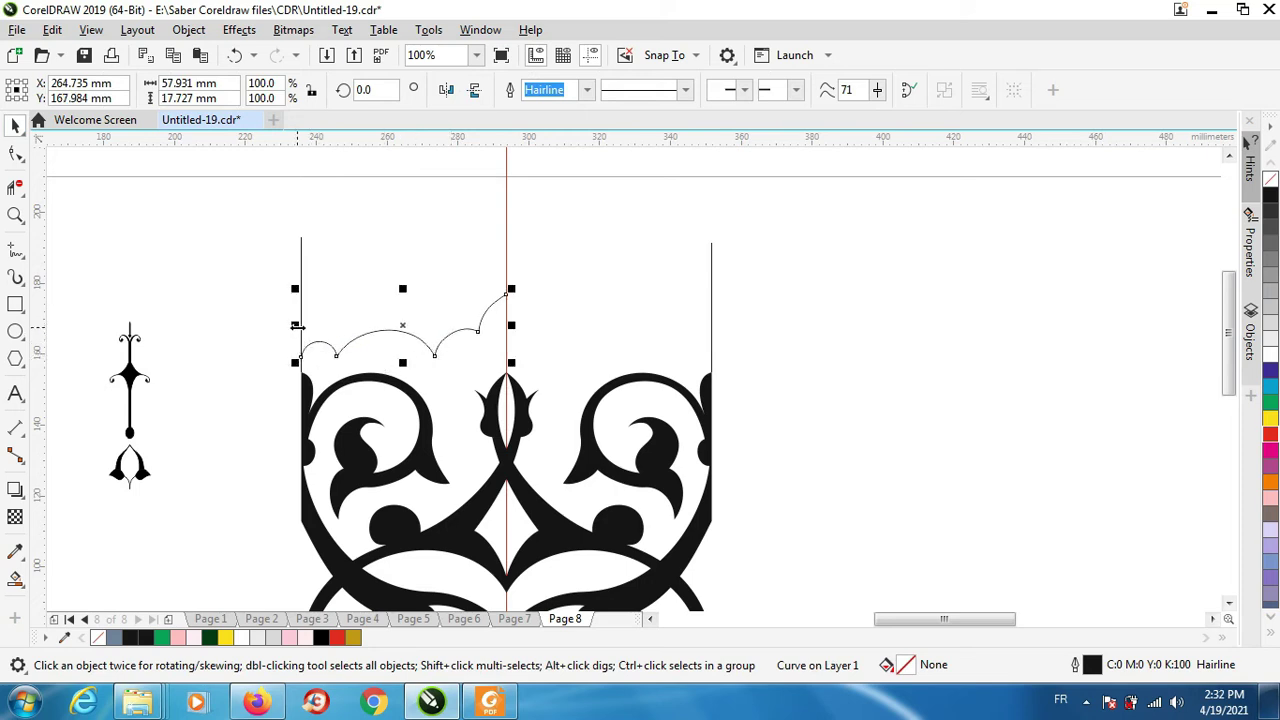
left_click_drag(296, 326, 598, 323)
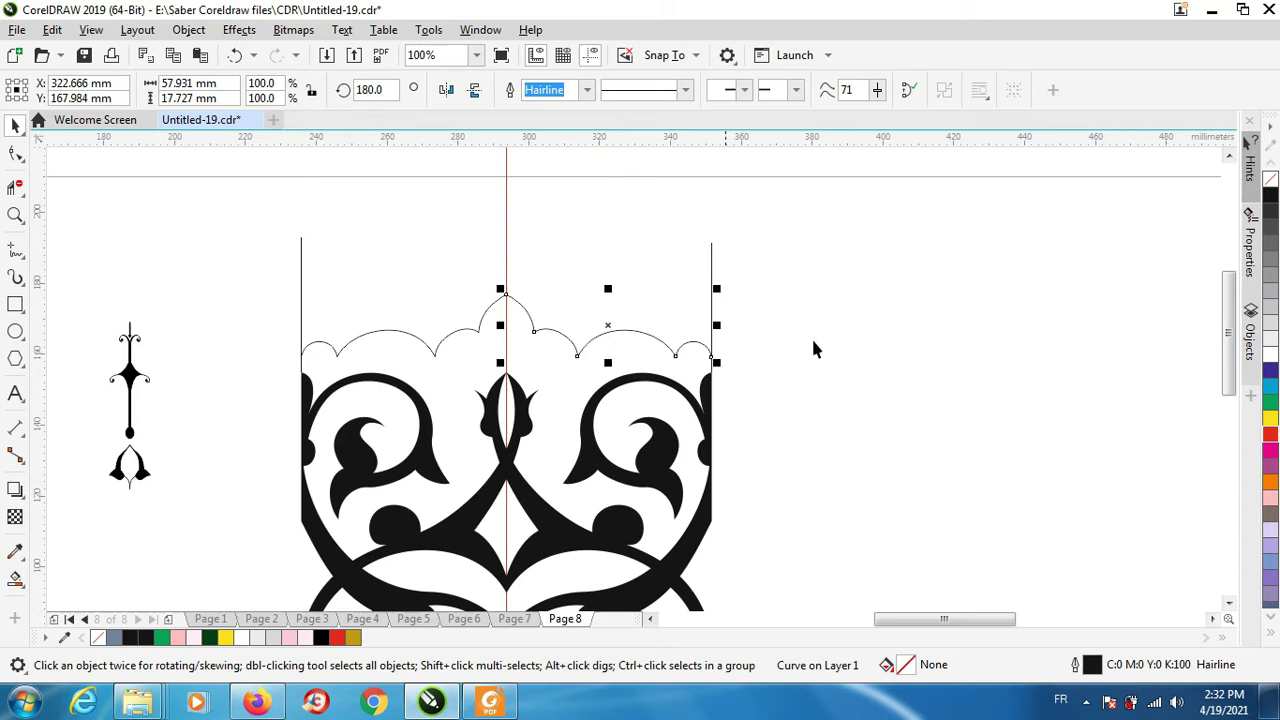
left_click(741, 362)
Nudge the left scalloped curve up 2.1 mm and paste a copy at its original position
scroll(491, 344, "up", 2)
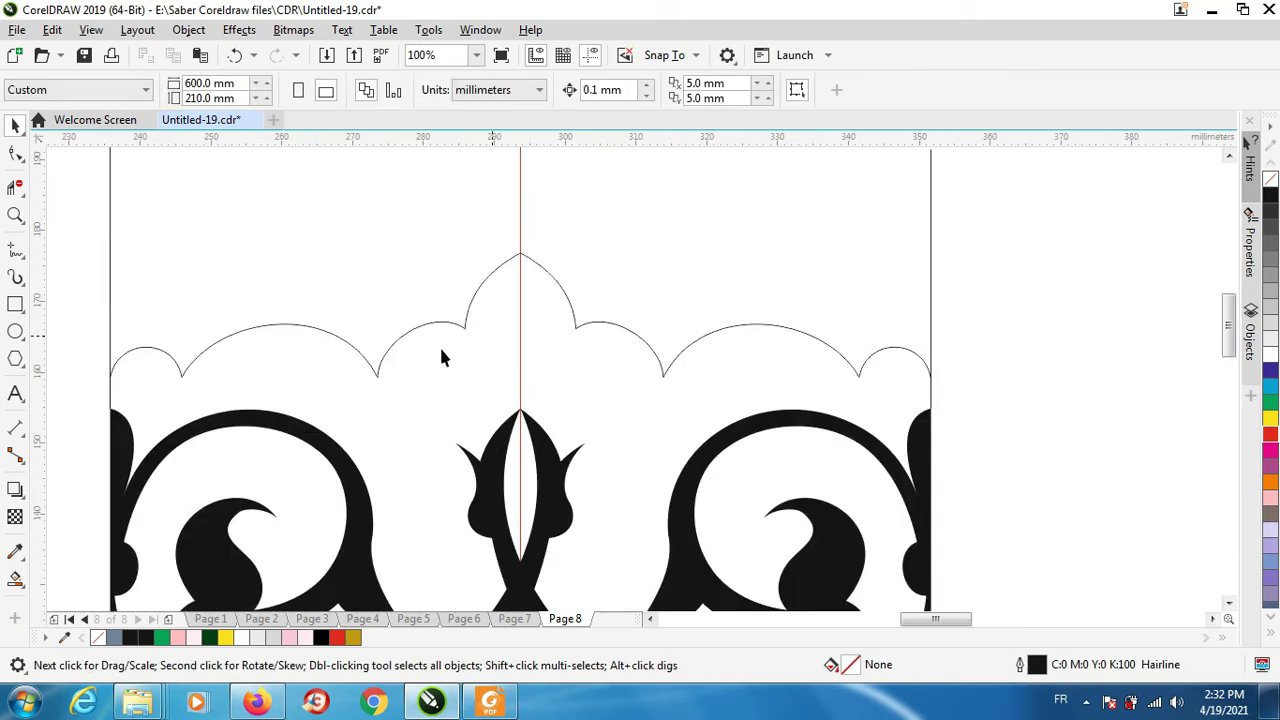
left_click(384, 355)
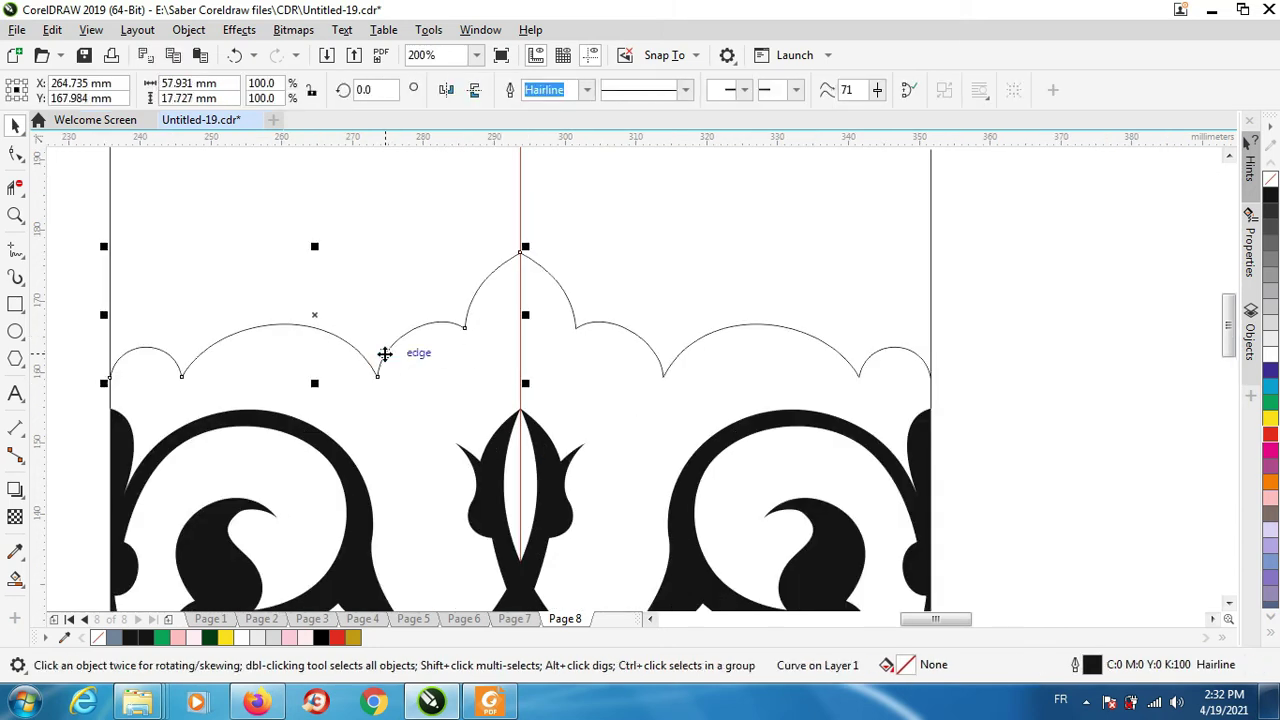
key("Up")
key("Up")
key("Up")
key("Up")
key("Up")
key("Up")
key("Up")
key("Up")
key("Up")
key("Up")
key("Up")
key("Up")
key("Up")
key("Up")
key("Up")
key("Up")
key("Up")
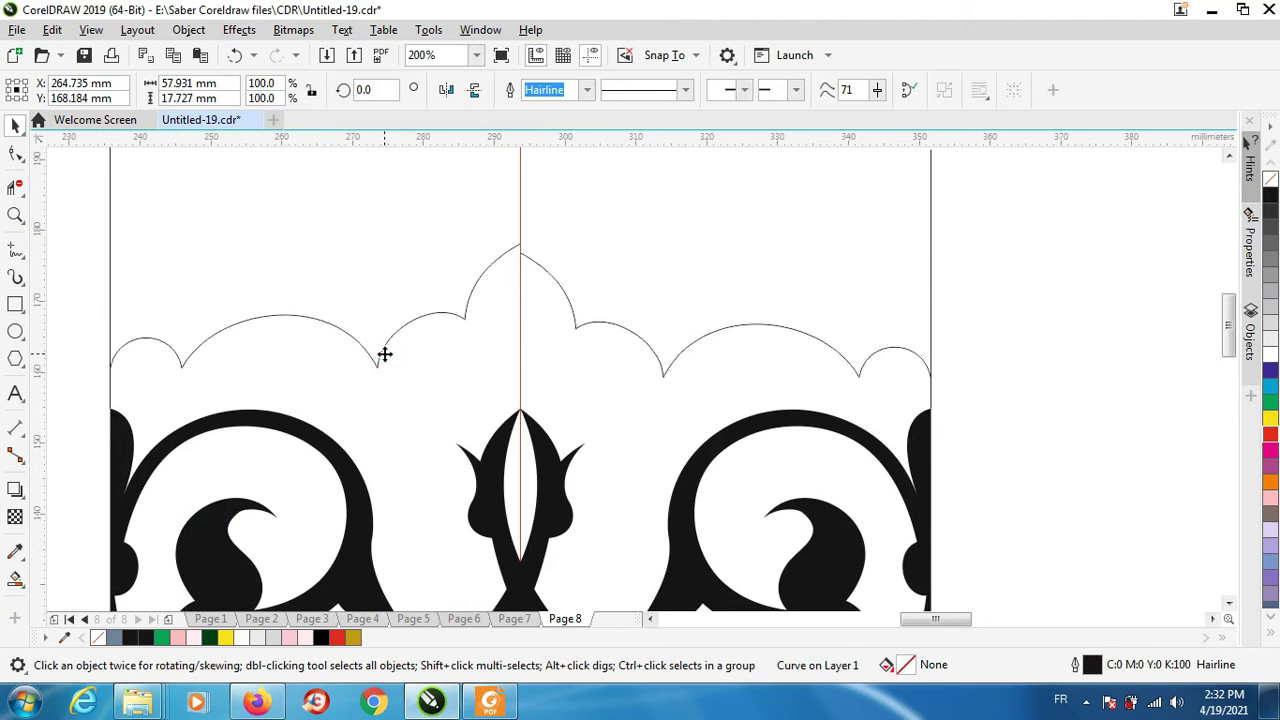
key("Up")
key("Up")
key("Up")
key("Up")
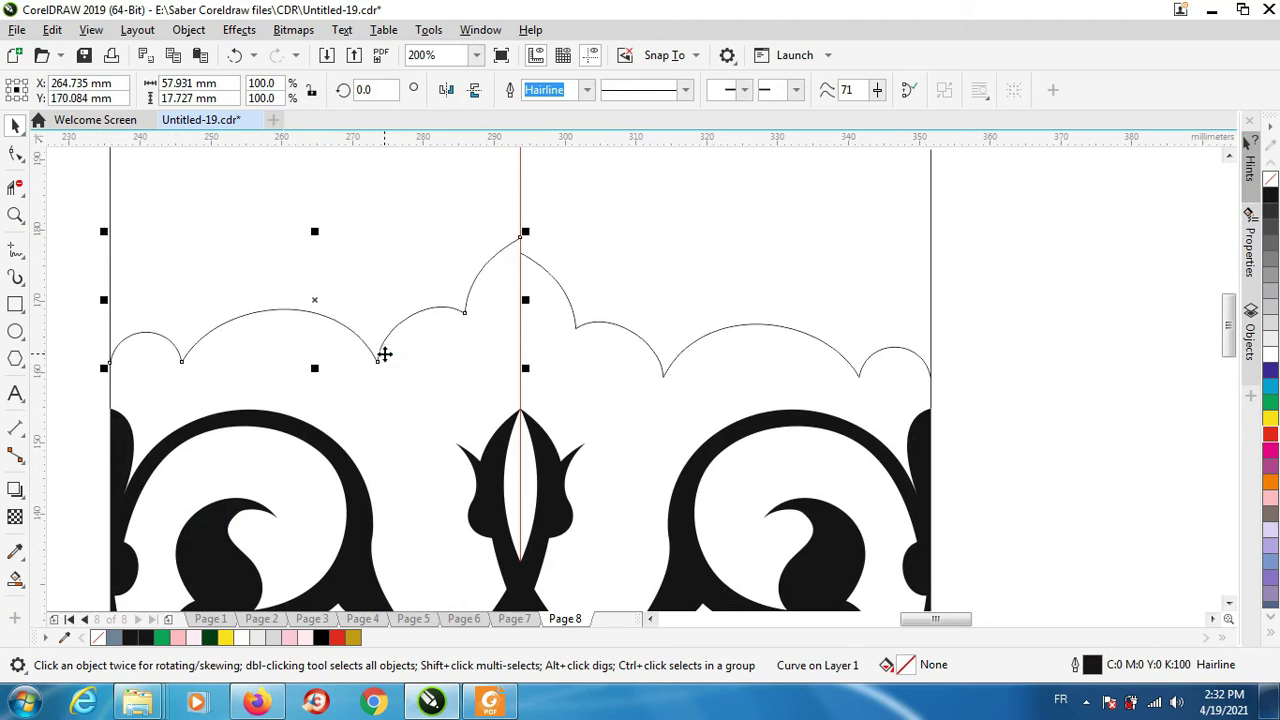
key("ctrl+v")
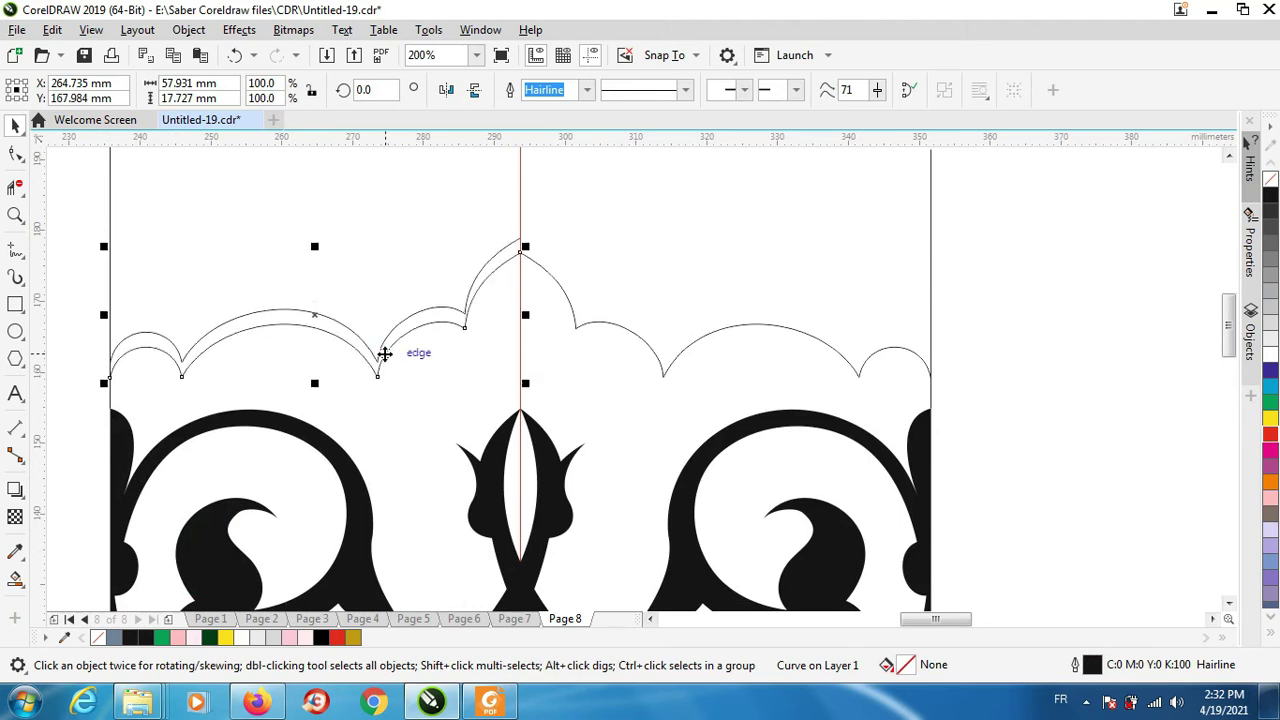
Nudge the upper of the two left scalloped curves slightly higher to widen the gap between them
left_click(357, 277)
scroll(371, 357, "up", 2)
left_click(370, 348)
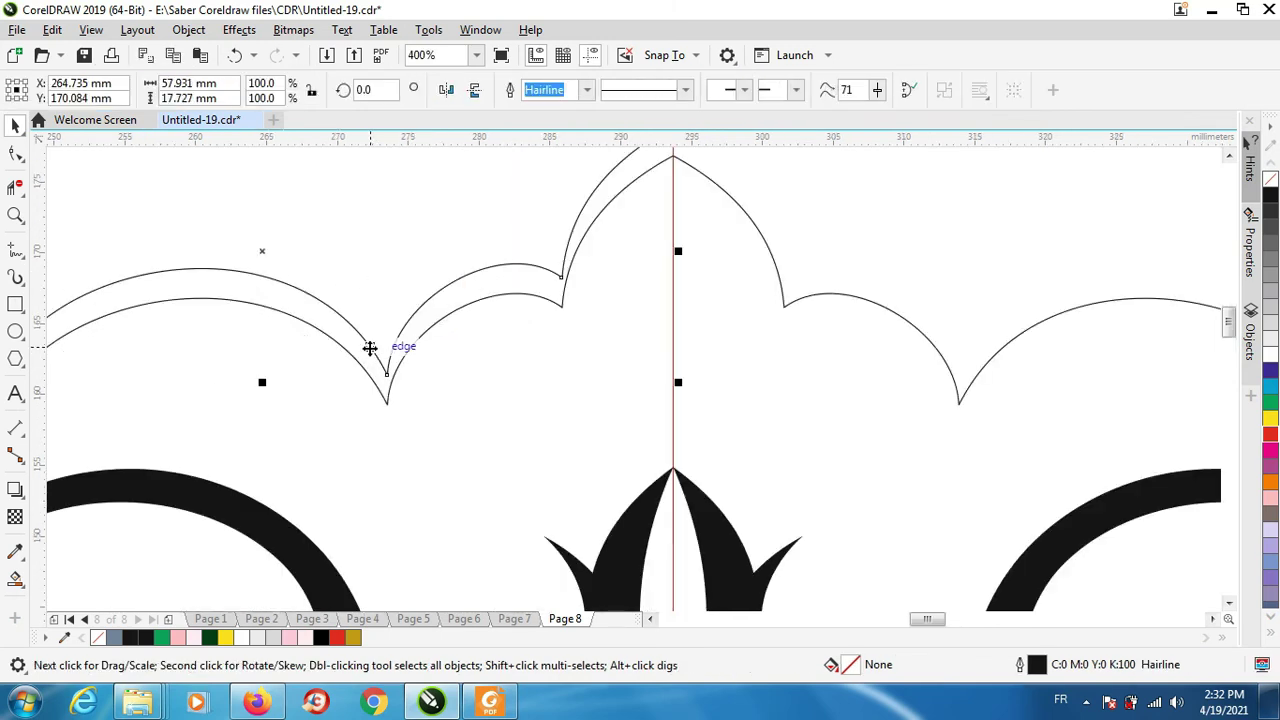
key("Up")
key("Up")
key("Up")
key("Up")
key("Up")
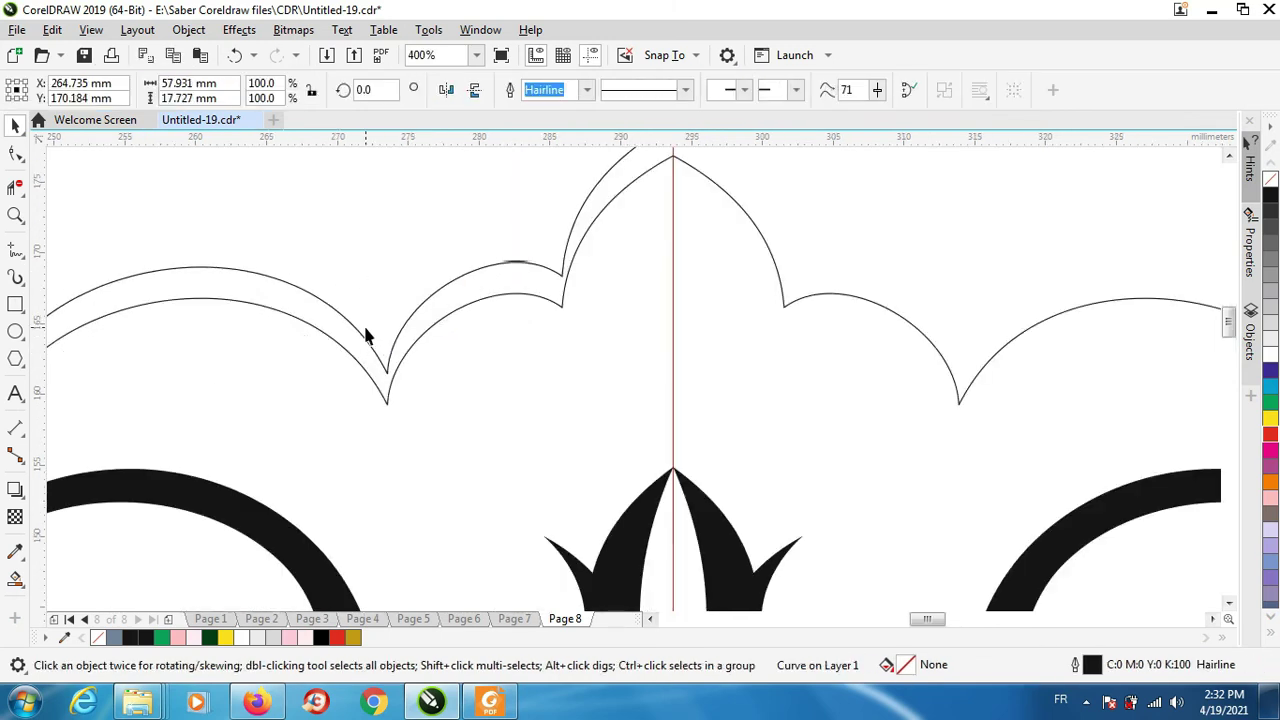
Shift the two cusp nodes on either side of the upper curve's third arch outward to even its spacing from the lower curve
left_click(15, 155)
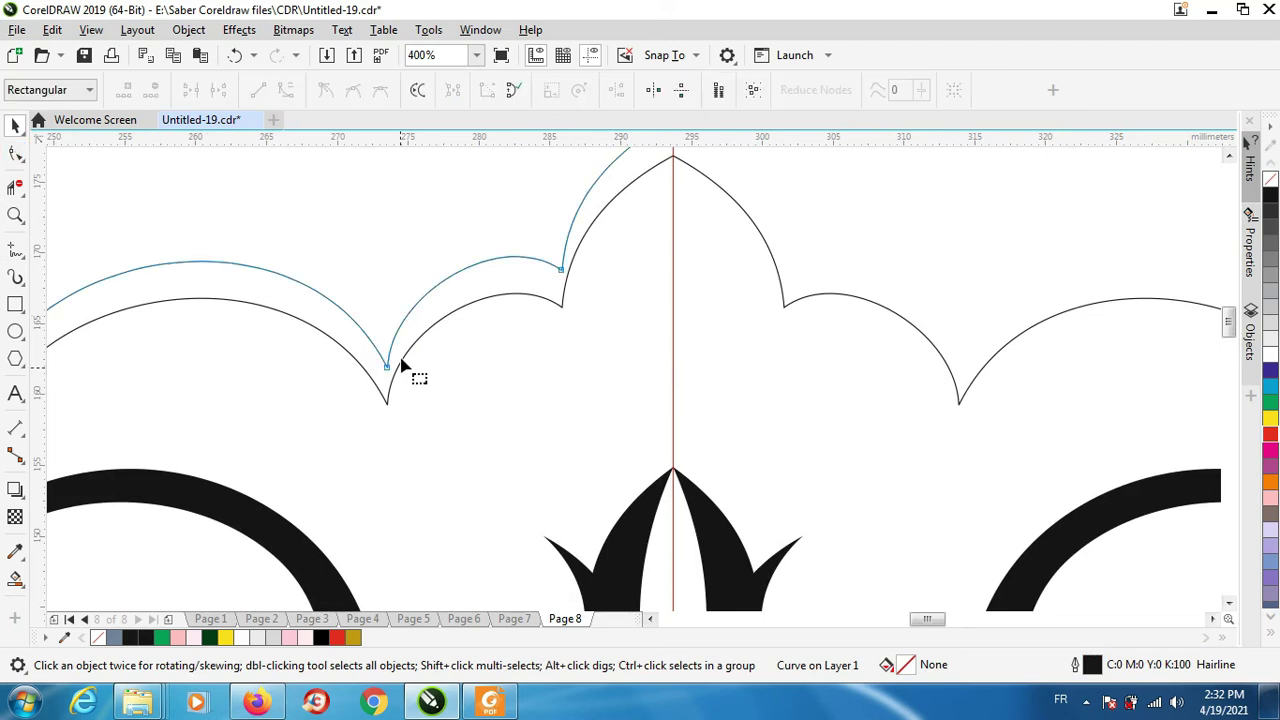
scroll(402, 355, "up", 2)
left_click_drag(378, 386, 364, 378)
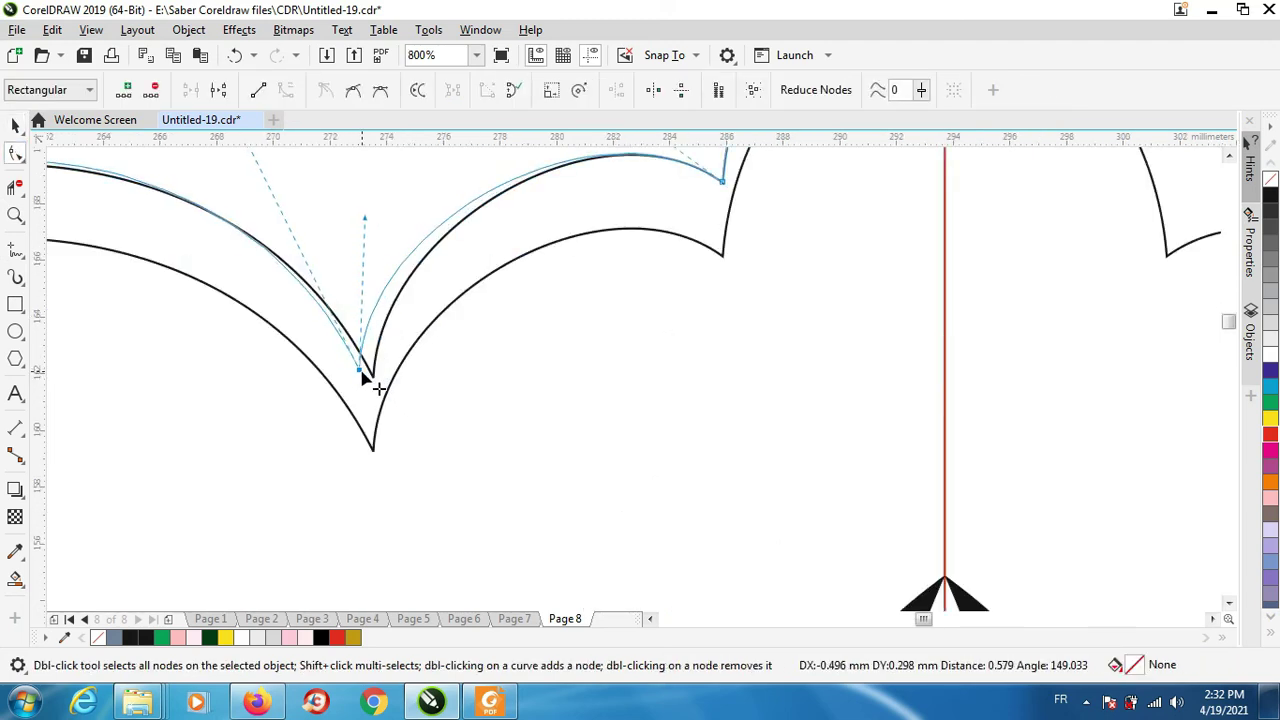
scroll(479, 418, "down", 1)
scroll(597, 297, "up", 1)
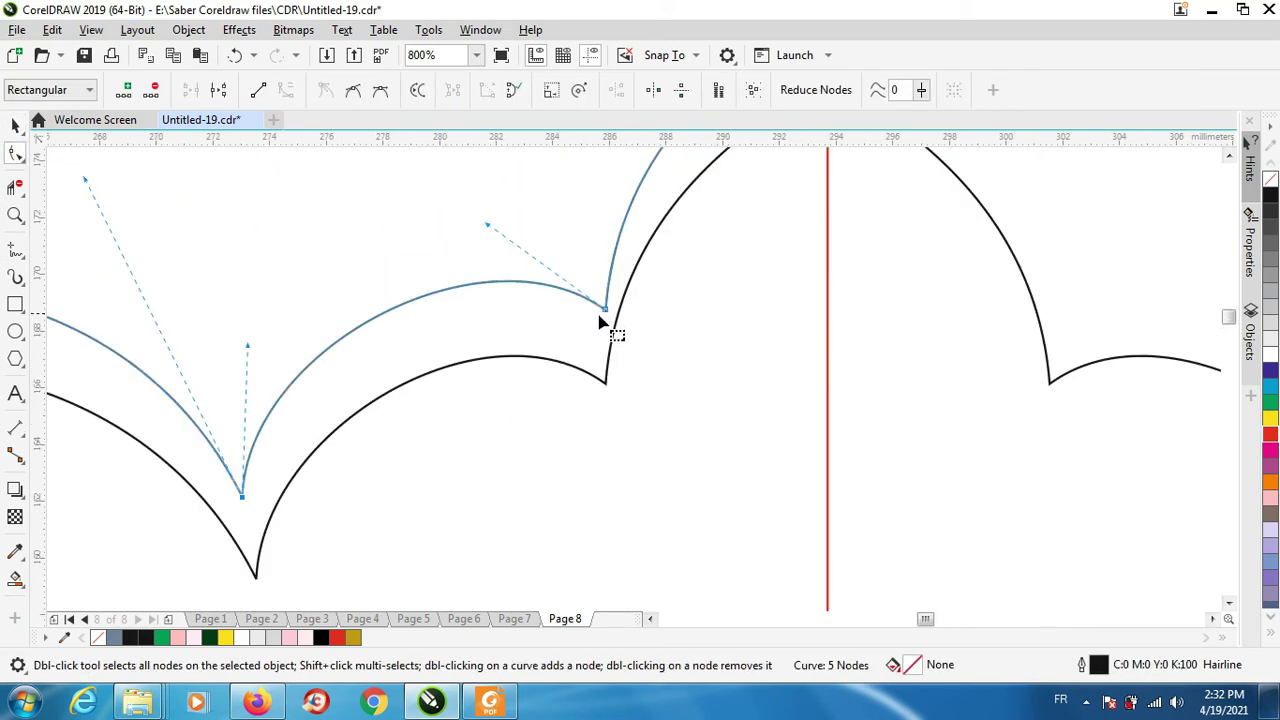
left_click_drag(604, 310, 586, 366)
scroll(586, 366, "down", 2)
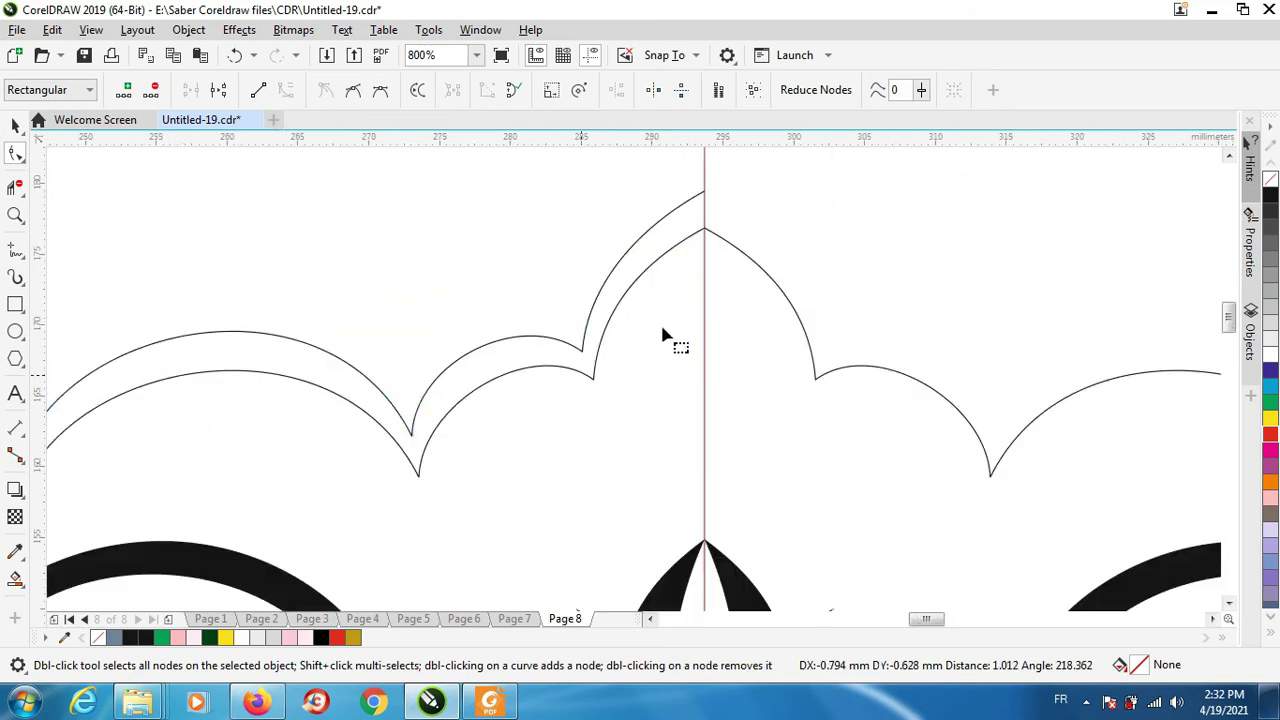
Lower the upper curve's end node on the centre guideline and reshape the last arch to follow the one below
scroll(708, 168, "up", 1)
left_click_drag(720, 240, 704, 256)
mouse_move(575, 328)
left_mouse_down()
mouse_move(577, 289)
mouse_move(571, 303)
left_mouse_up()
scroll(688, 270, "down", 1)
scroll(700, 285, "down", 1)
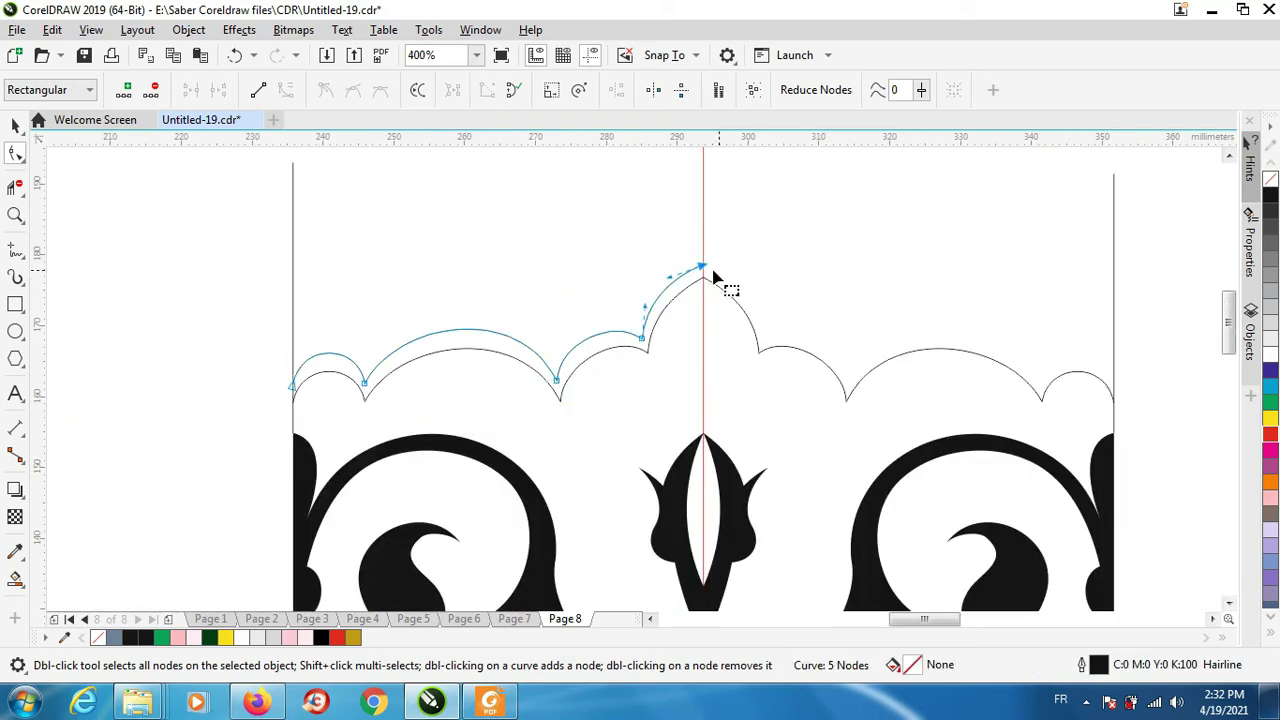
Move the cusp between the upper curve's first and second arches up and inward, and lower the second arch's crest
scroll(491, 357, "up", 1)
scroll(246, 408, "up", 1)
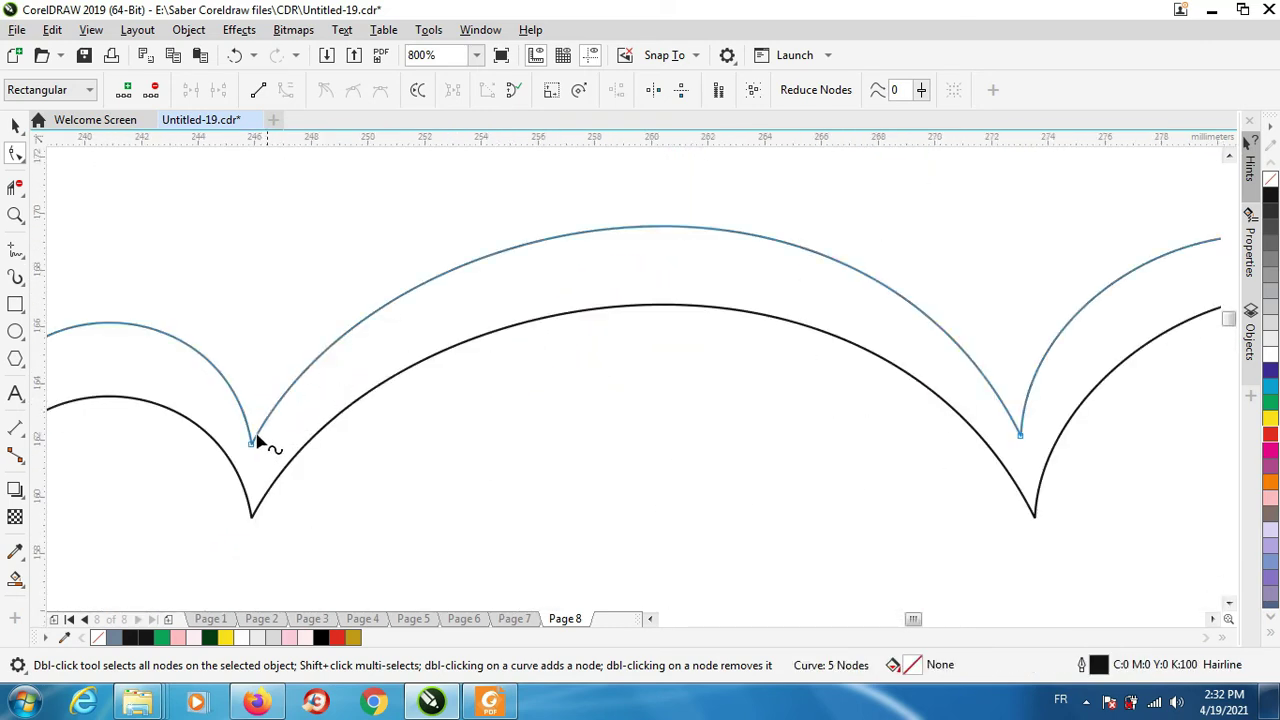
left_click_drag(255, 440, 283, 426)
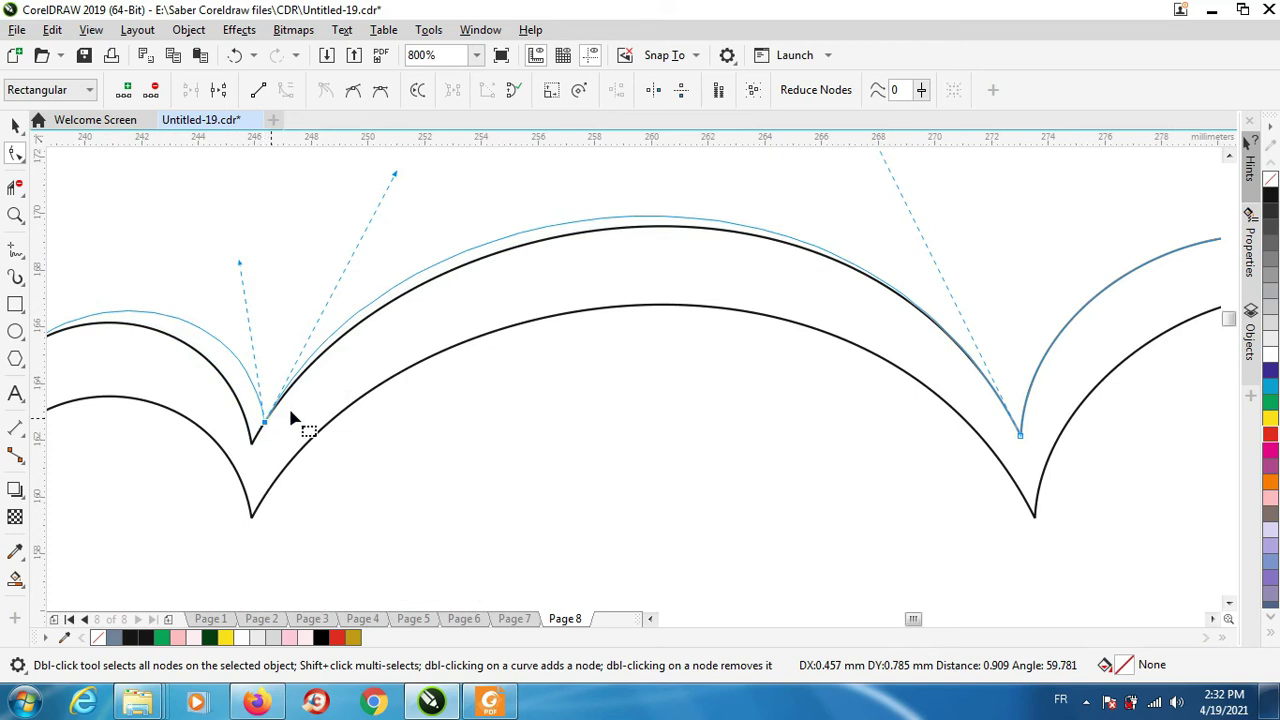
left_click_drag(643, 224, 654, 246)
scroll(654, 246, "down", 1)
scroll(372, 308, "up", 1)
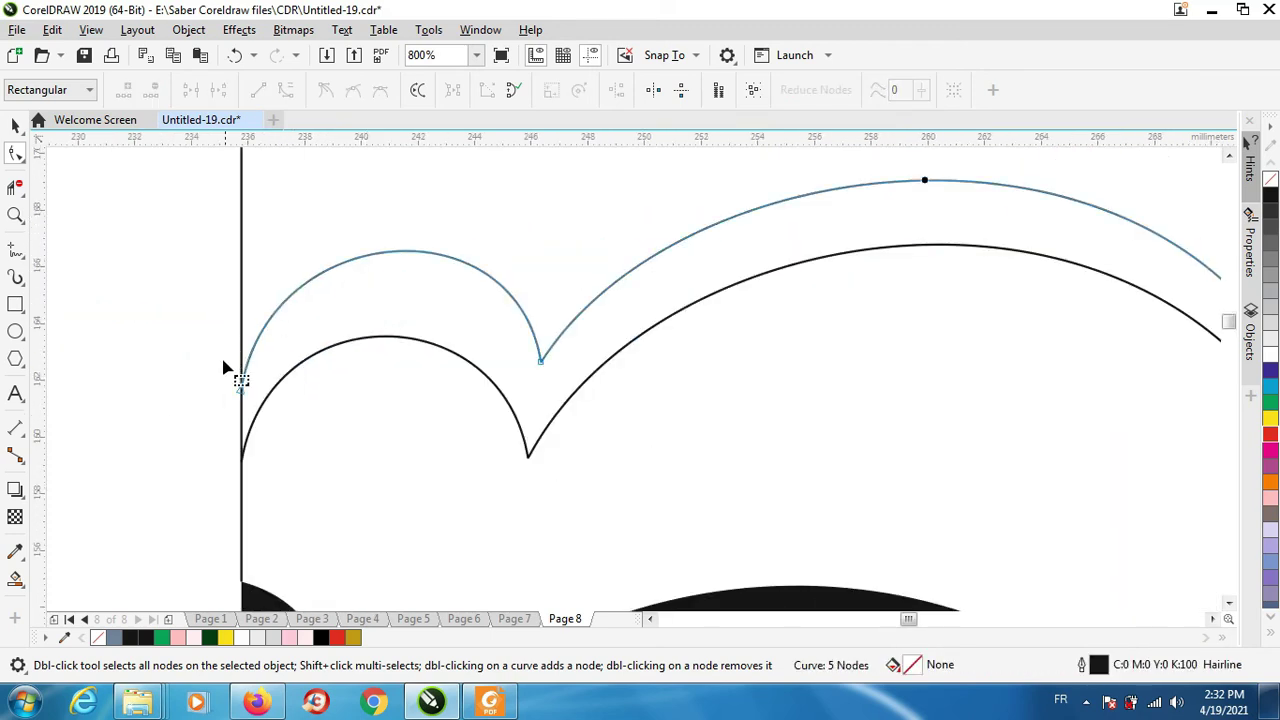
Raise the upper curve's outer end node, lower its first arch's crest, and remove the whole upper curve
left_click_drag(238, 398, 240, 370)
left_click_drag(403, 246, 391, 267)
scroll(337, 325, "down", 2)
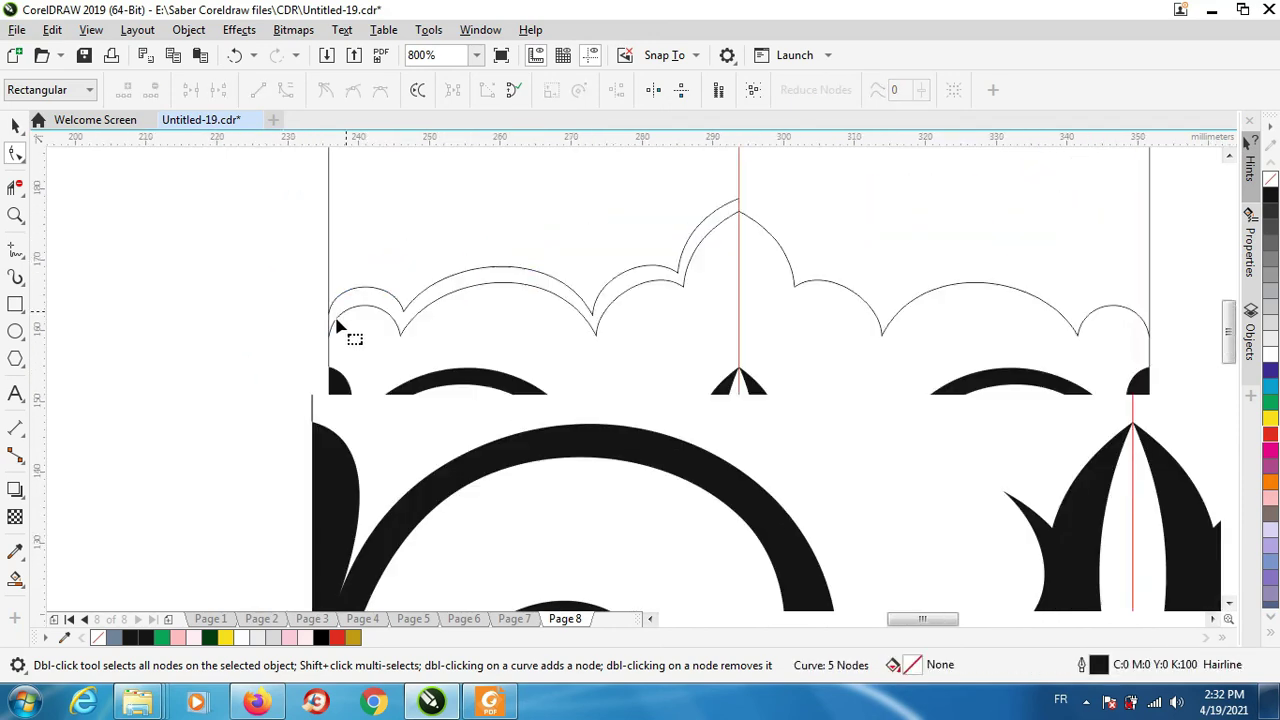
scroll(437, 309, "down", 1)
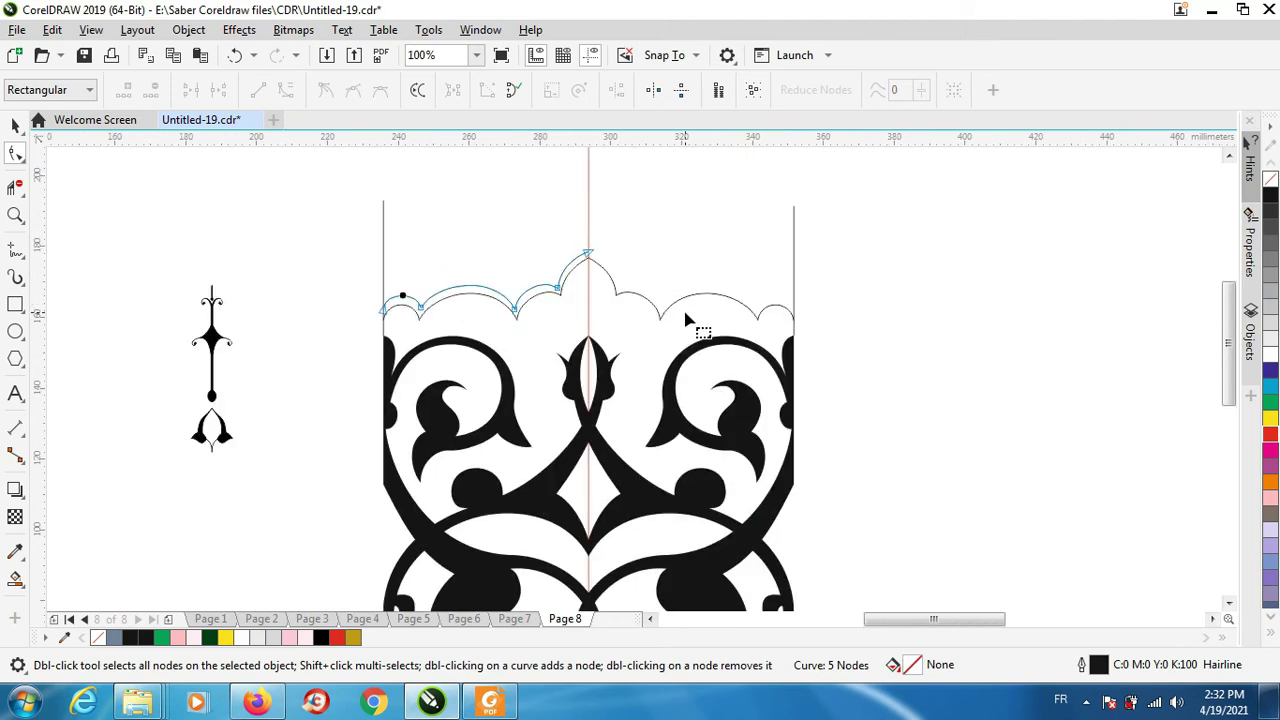
left_click(15, 125)
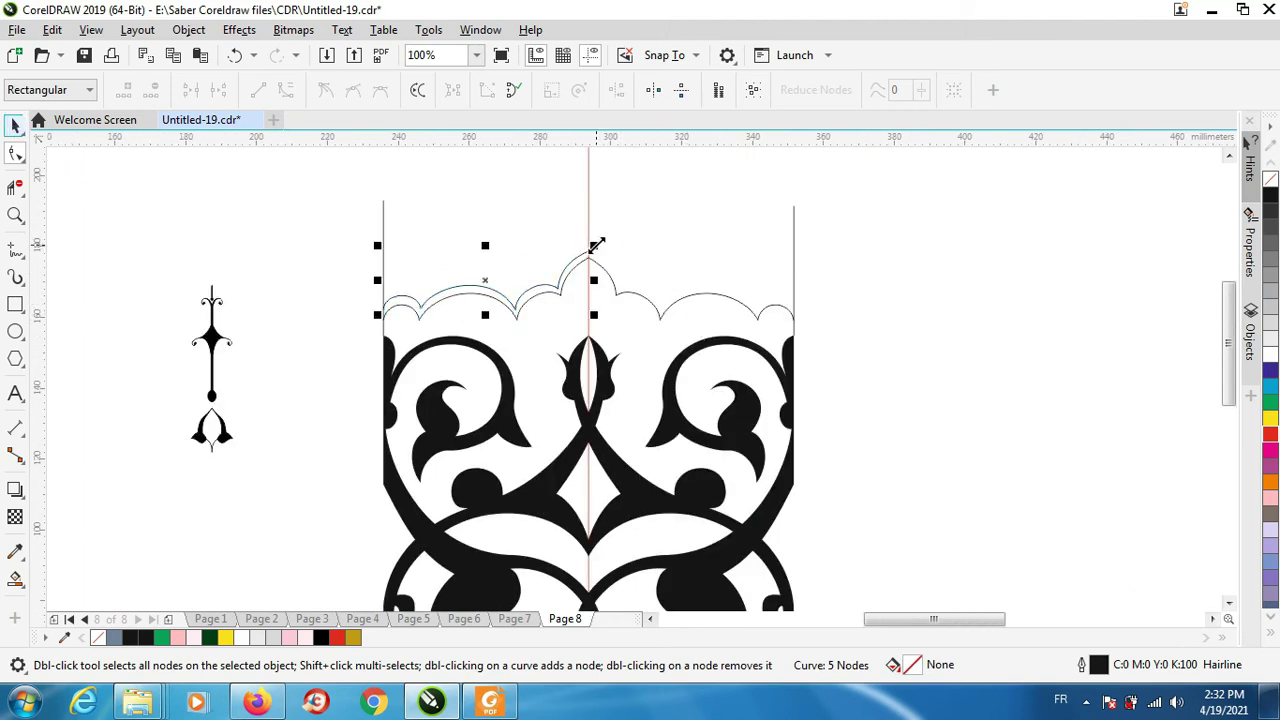
left_click(894, 289)
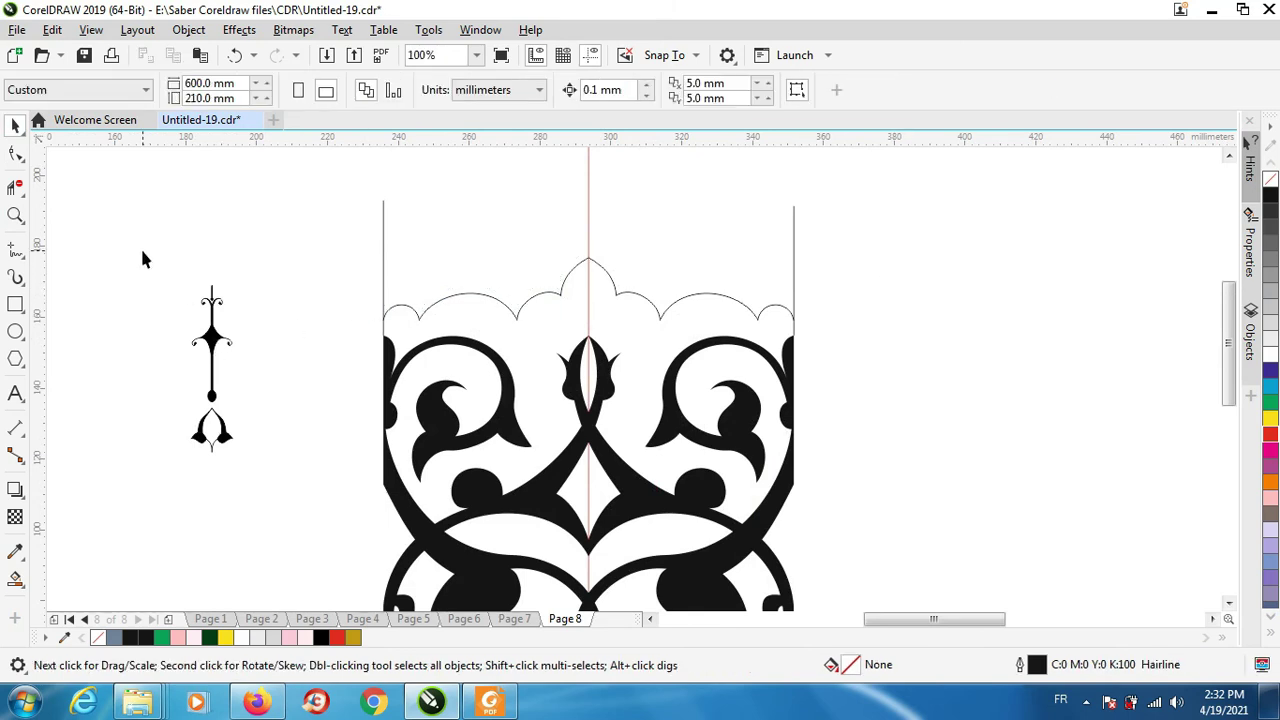
Select the small filled motif beside the ornament and move it above the scalloped outline near the centre guideline
left_click_drag(254, 480, 254, 481)
left_click_drag(211, 343, 602, 197)
scroll(538, 361, "down", 1)
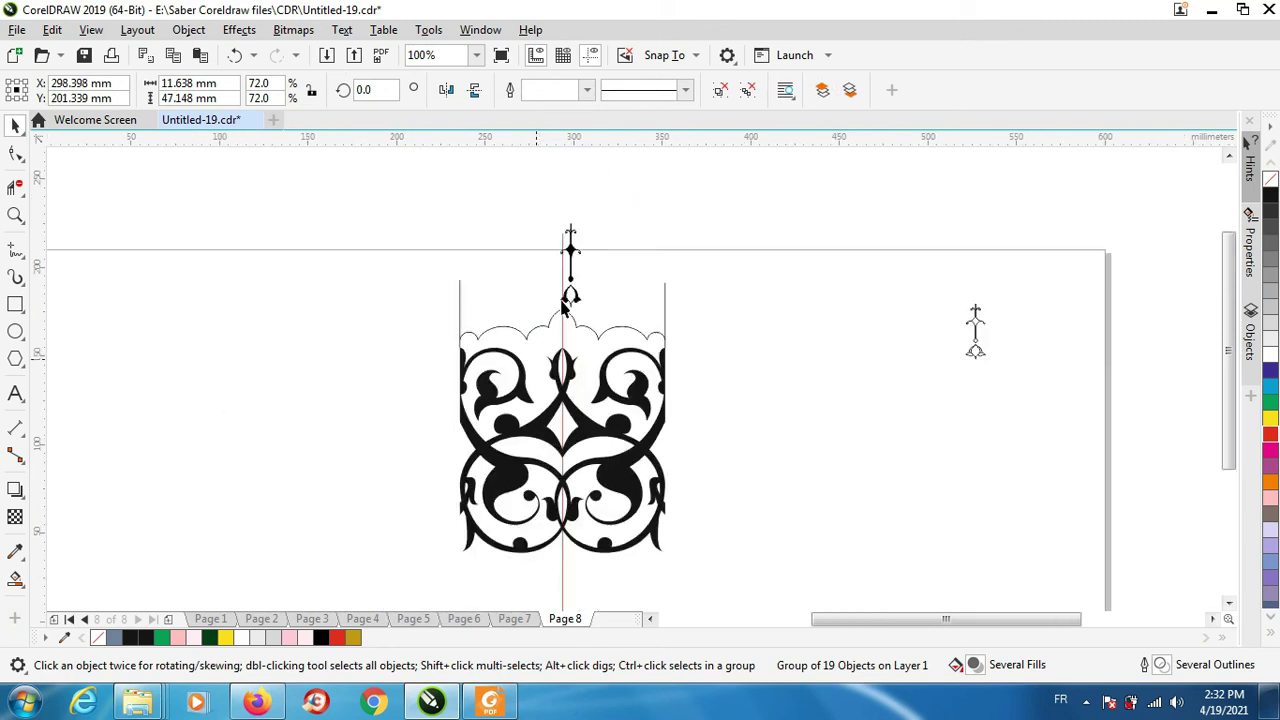
scroll(565, 231, "up", 1)
scroll(565, 360, "up", 1)
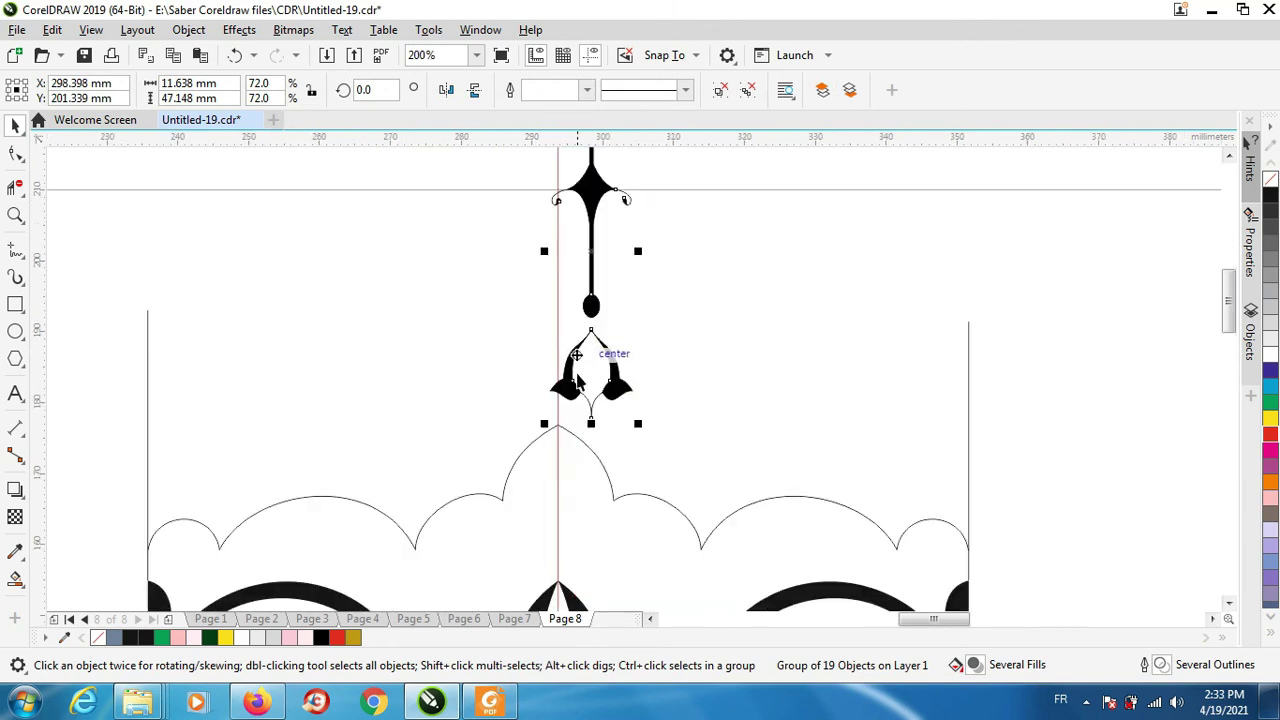
Scale the small filled motif down to 39.3 percent, about 6.4 by 25.8 mm, and bring it over the outline's central peak
left_click_drag(639, 424, 615, 332)
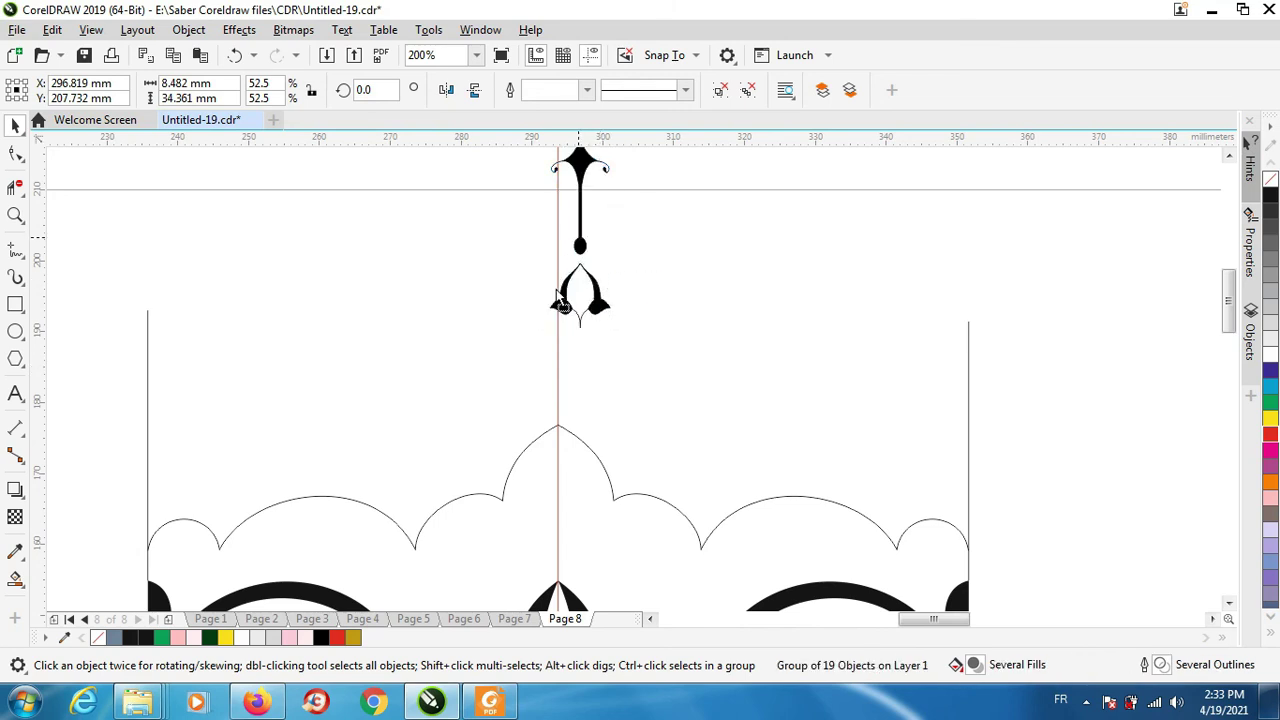
left_click_drag(578, 240, 558, 335)
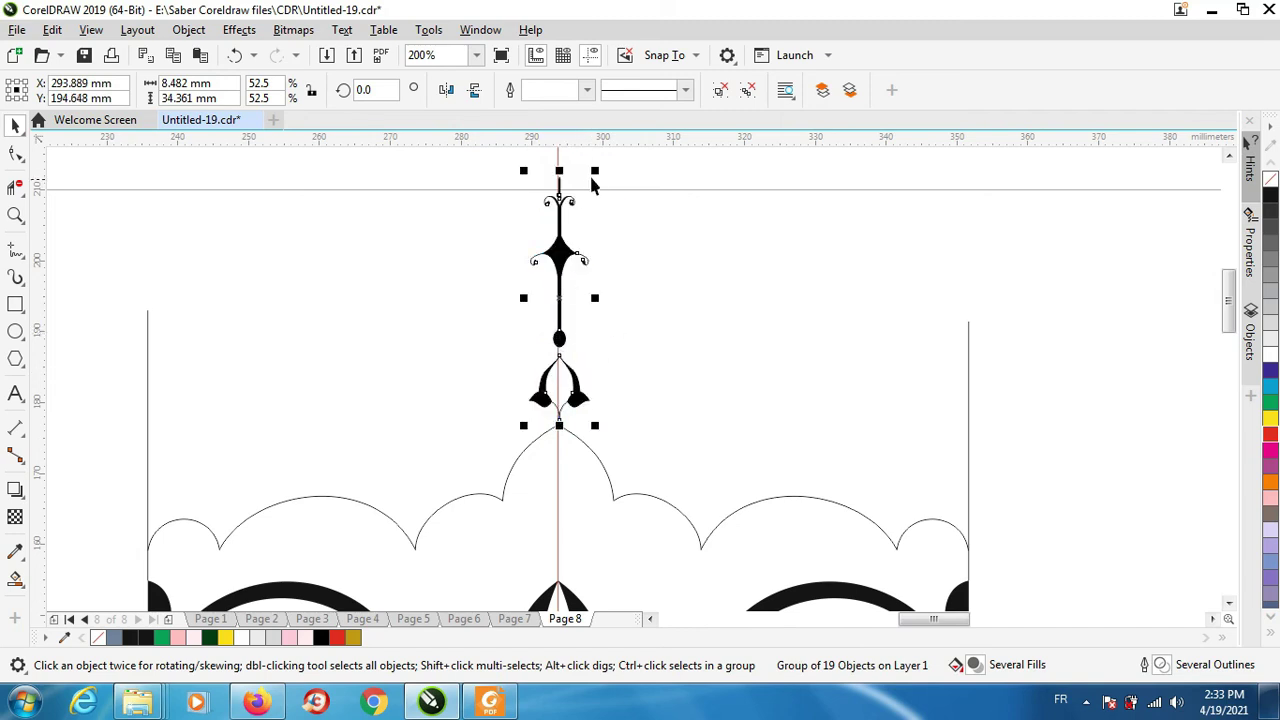
left_click_drag(596, 172, 588, 201)
Align the small motif with the centre guideline and set its lower tip on the scalloped outline's central peak
scroll(556, 411, "up", 1)
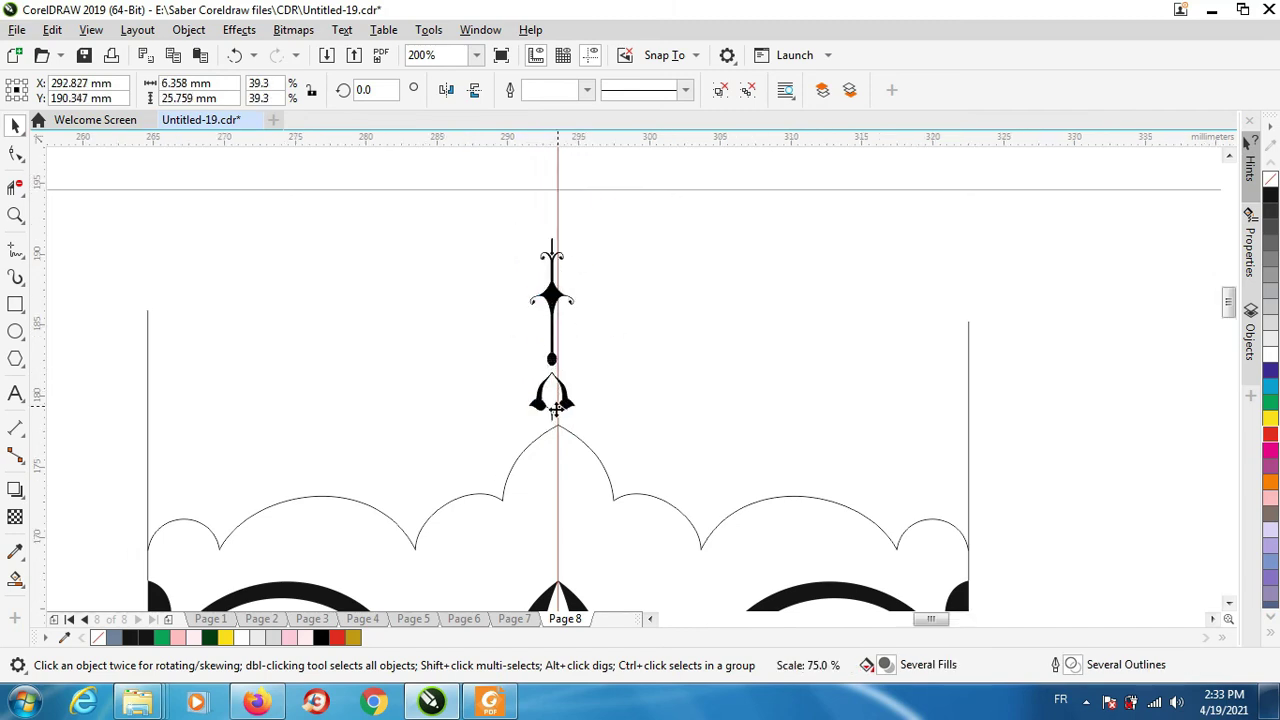
left_click_drag(547, 425, 559, 474)
scroll(559, 472, "up", 2)
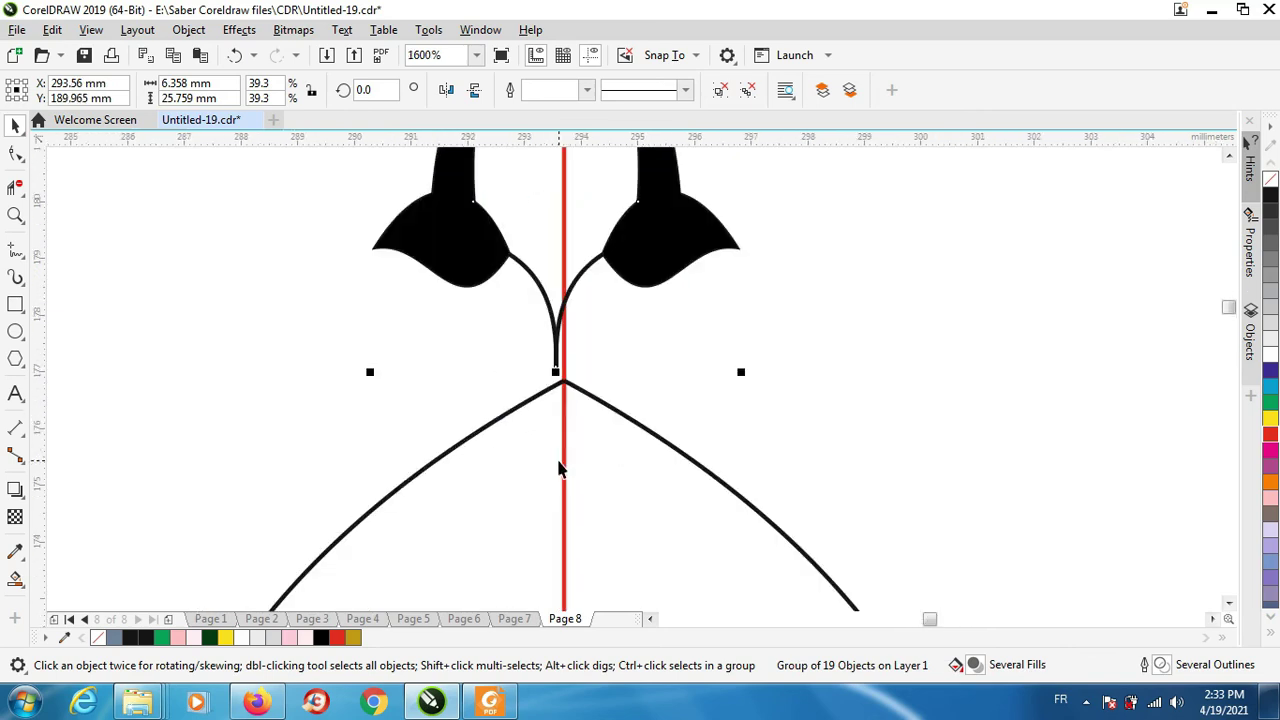
key("Right")
key("Right")
key("Left")
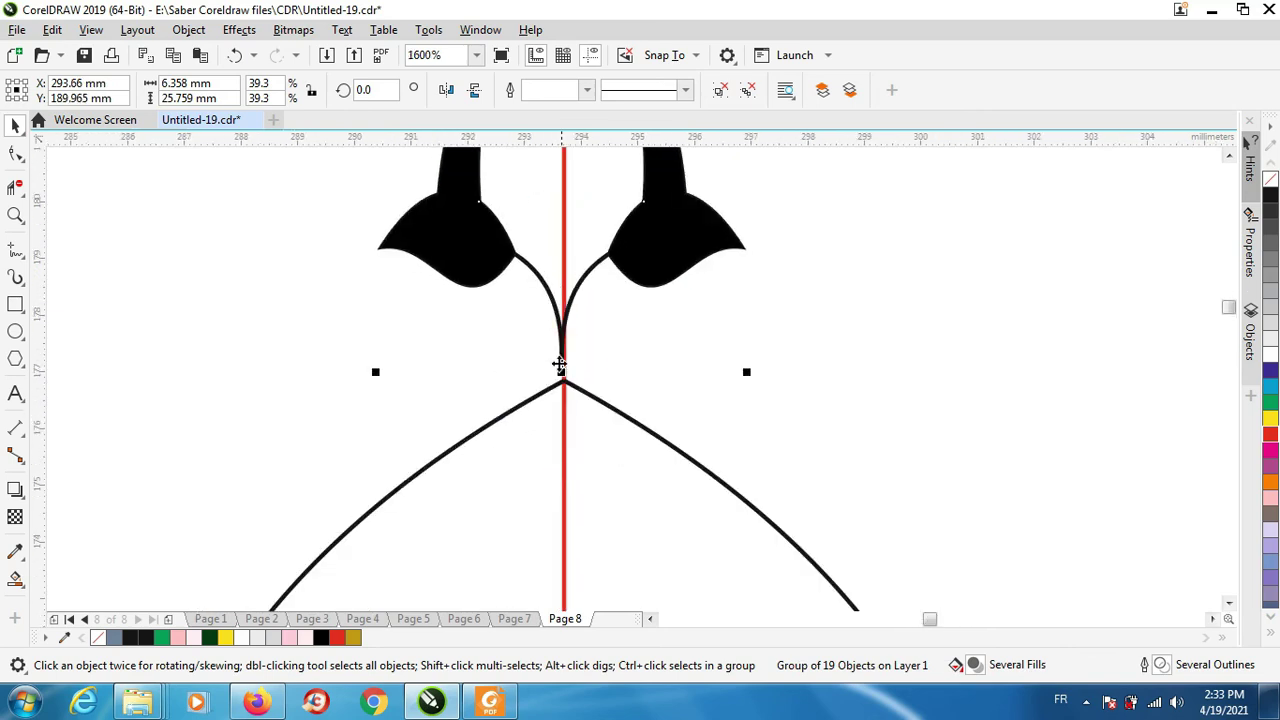
mouse_move(562, 338)
left_mouse_down()
mouse_move(565, 326)
mouse_move(565, 348)
left_mouse_up()
scroll(565, 350, "down", 3)
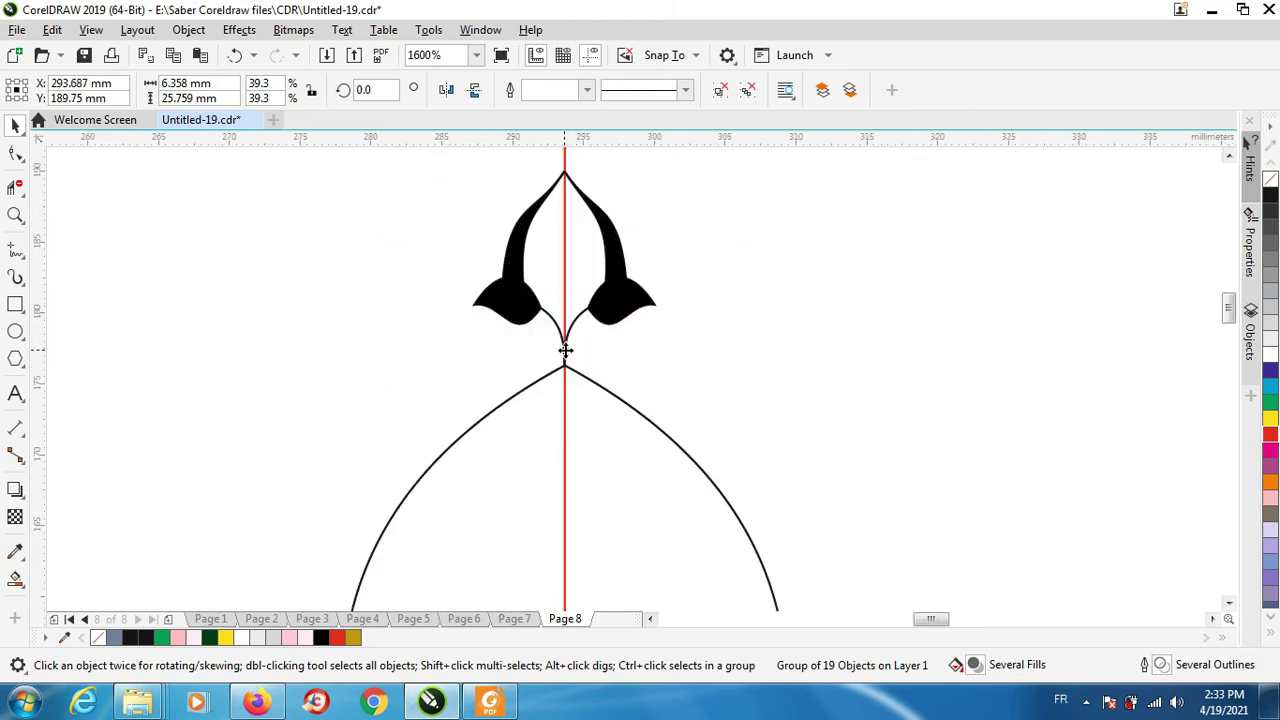
scroll(557, 367, "down", 2)
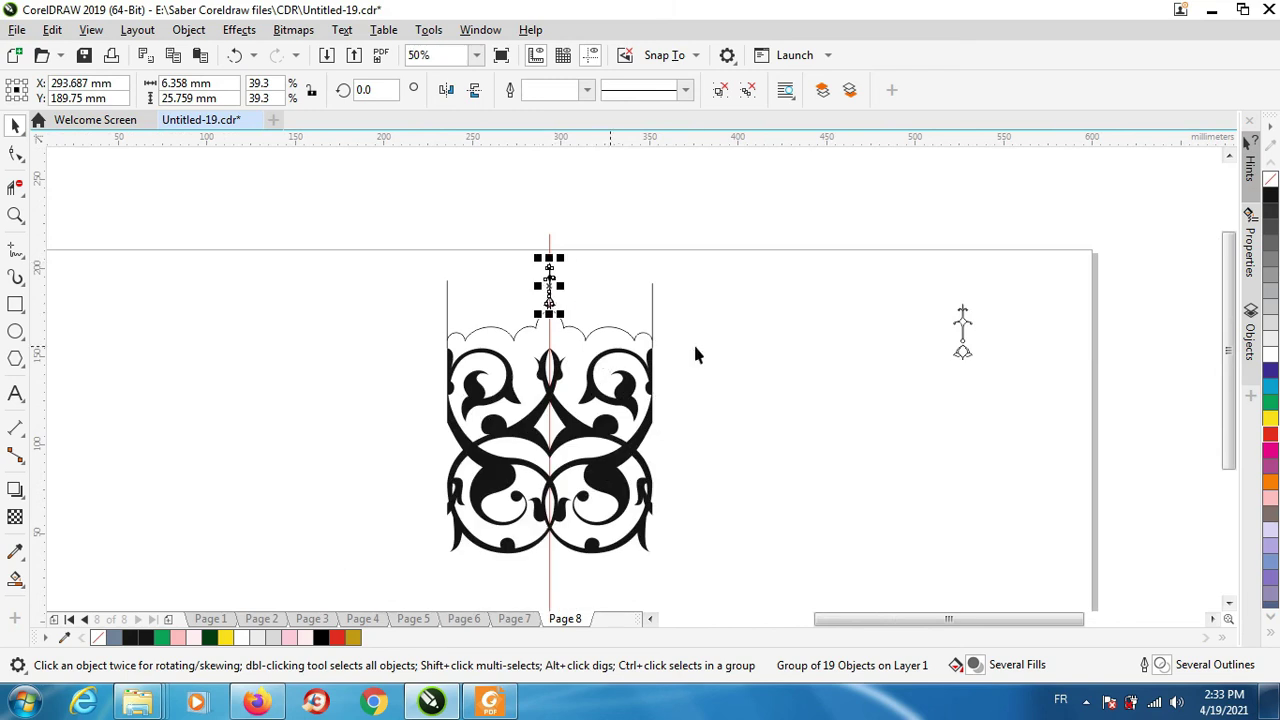
left_click(704, 424)
scroll(671, 380, "up", 1)
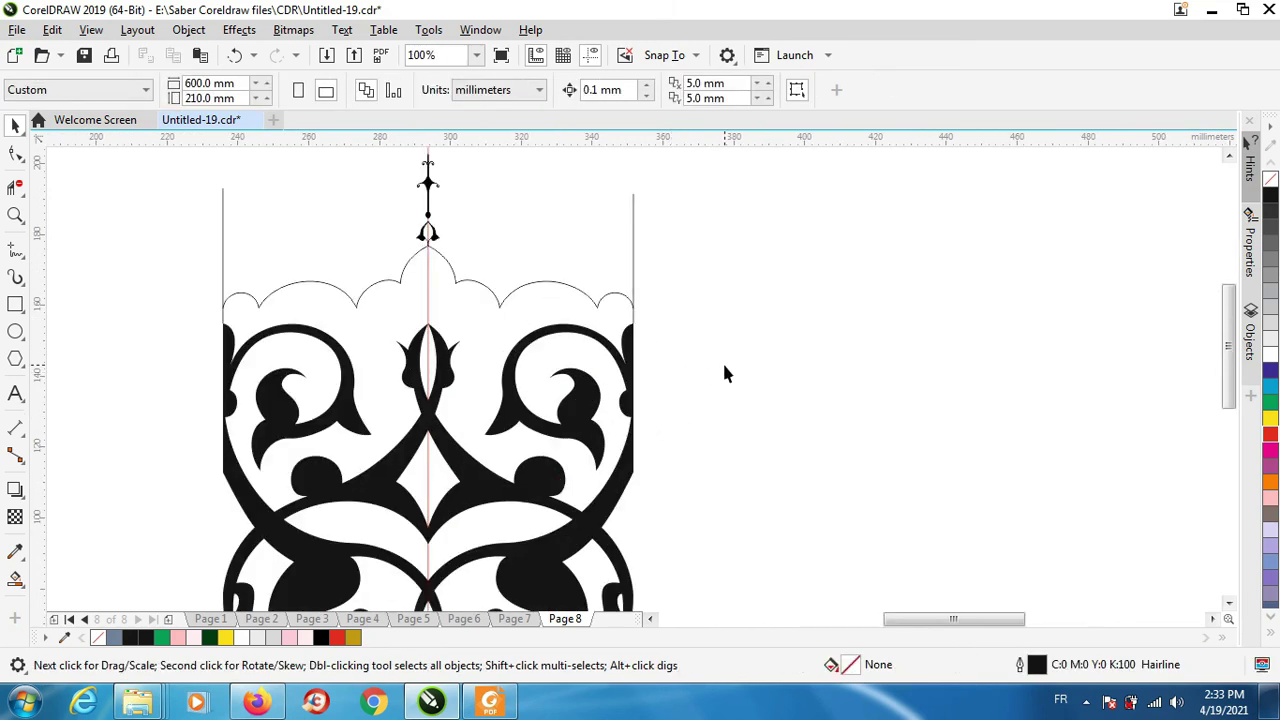
Select the small motif with both halves of the scalloped outline and nudge them slightly down towards the larger ornament
left_click(433, 240)
left_click(459, 274)
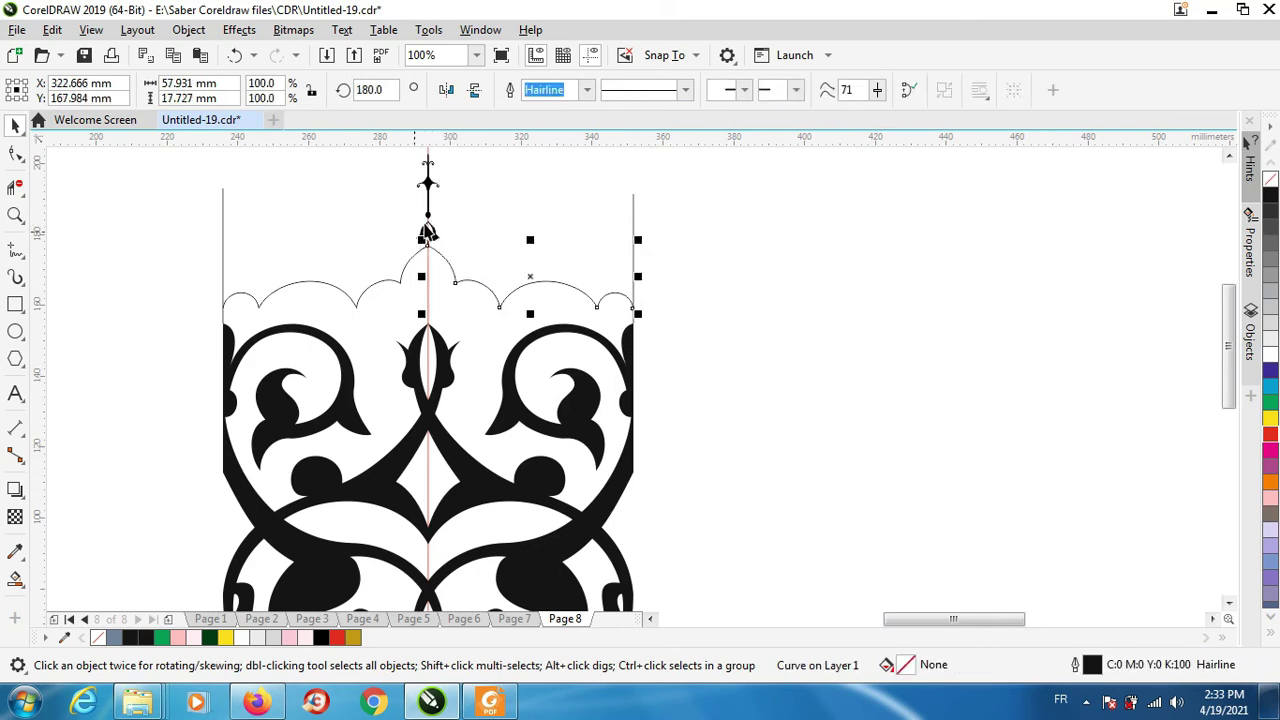
left_click(428, 225, "shift")
left_click(385, 282, "shift")
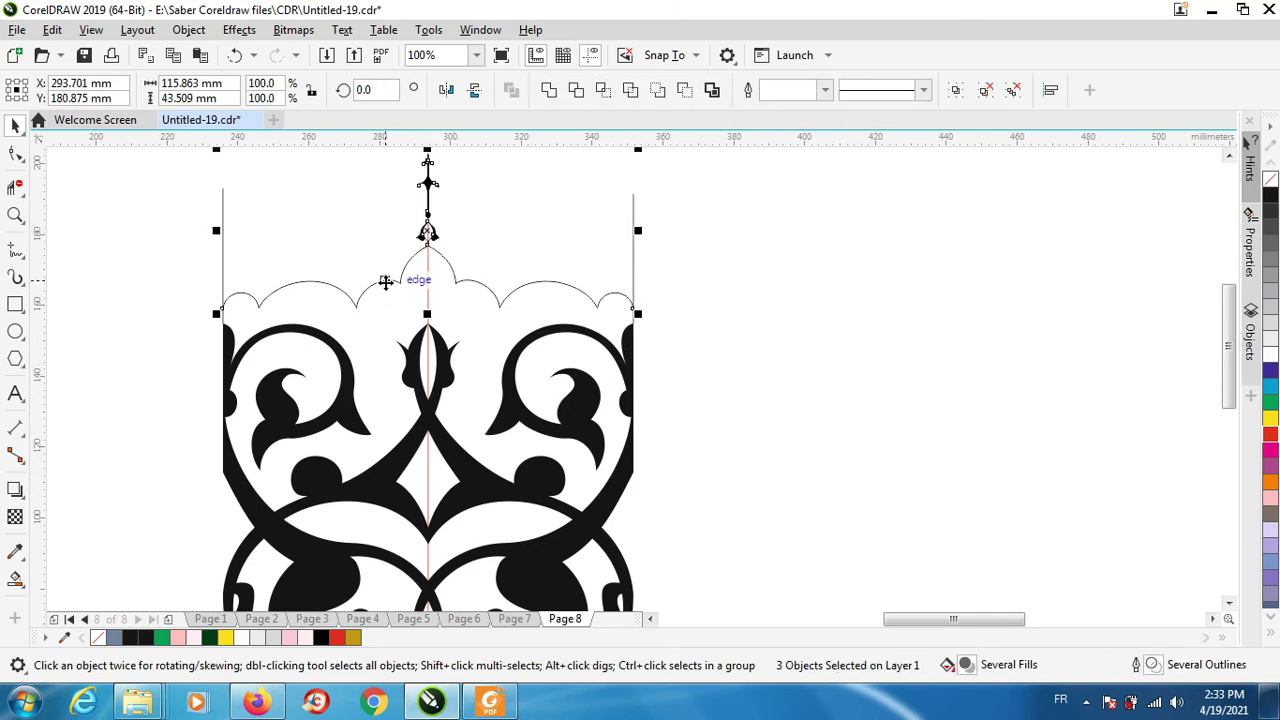
key("Down")
key("Down")
key("Down")
key("Down")
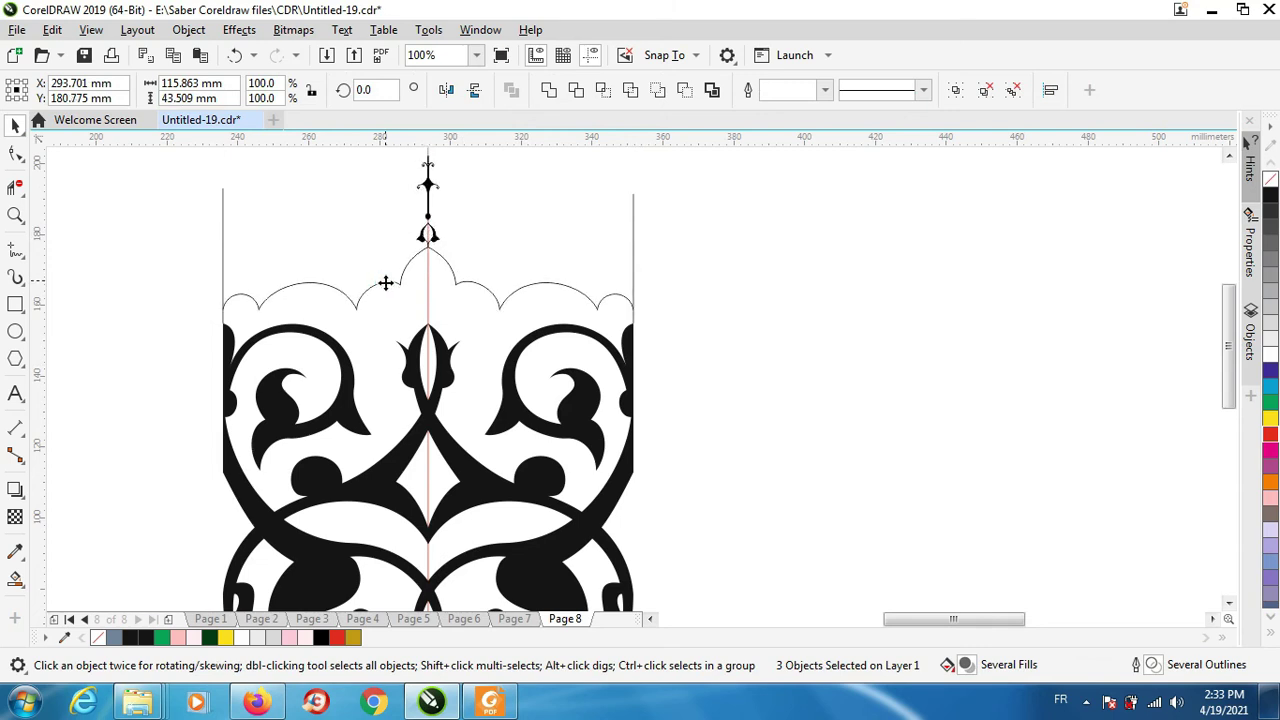
left_click(754, 333)
Delete the red vertical centre guideline running through the ornament
scroll(474, 373, "down", 1)
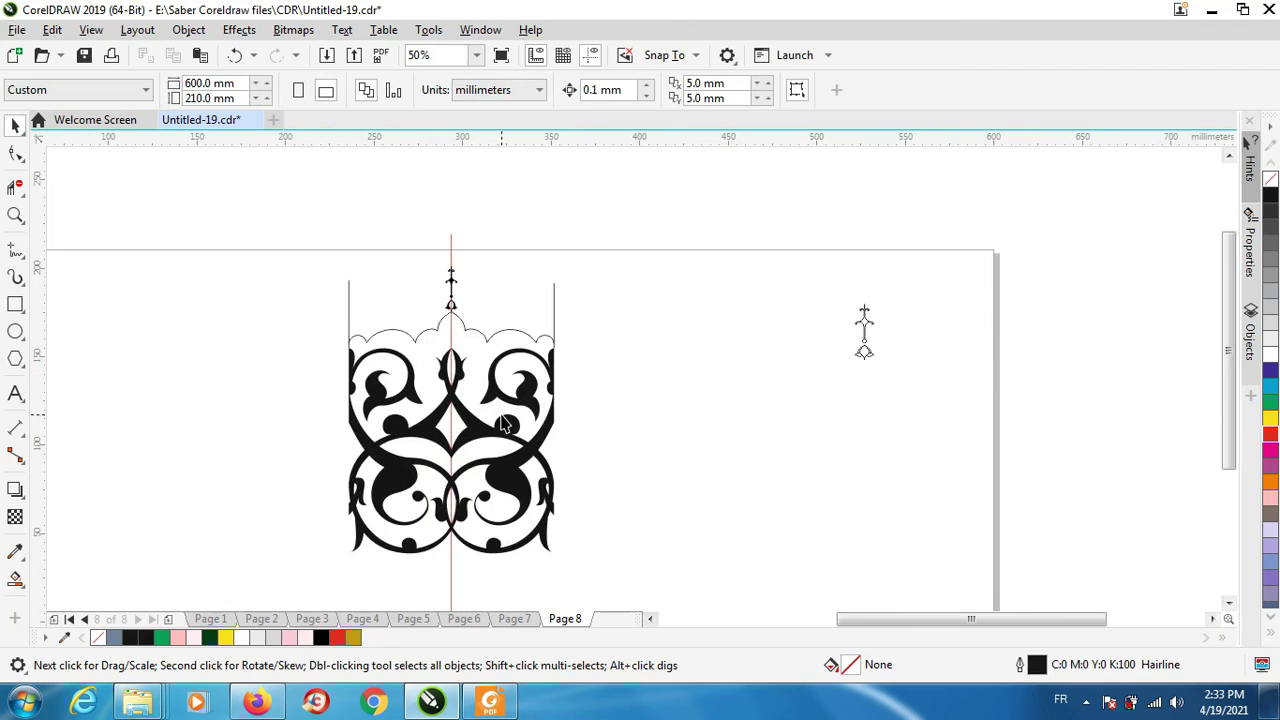
left_click(451, 250)
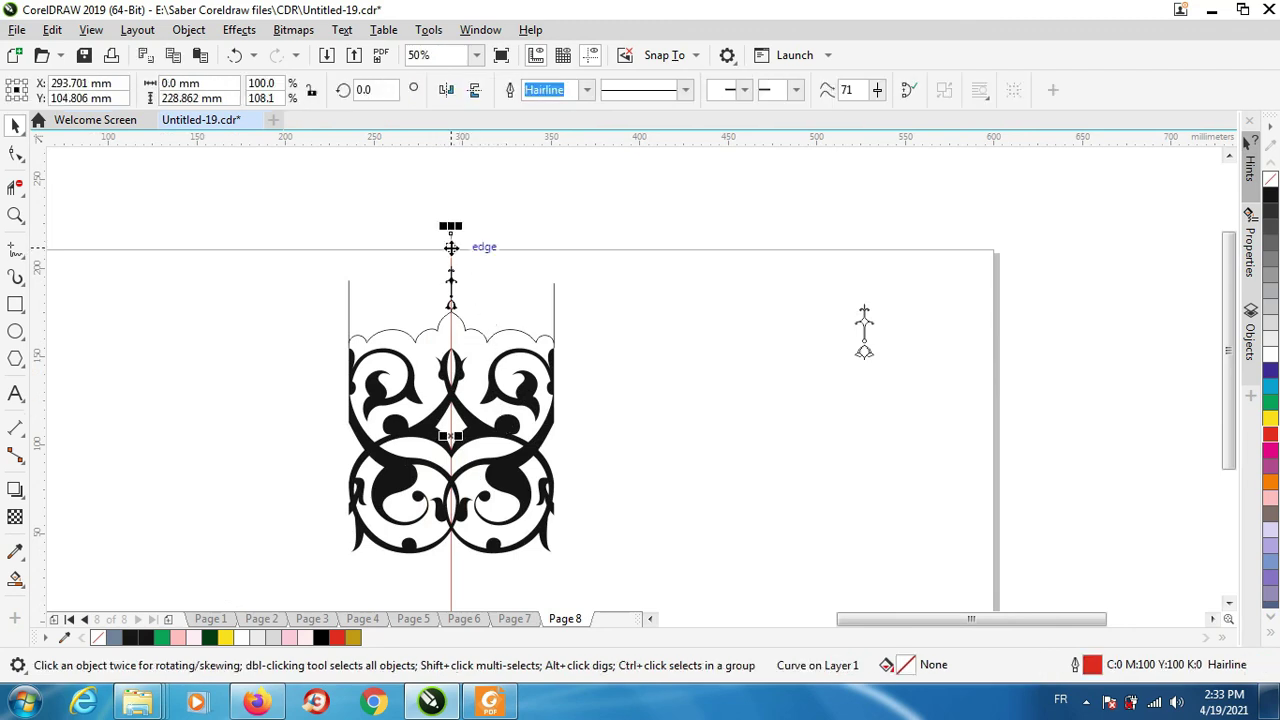
key("Escape")
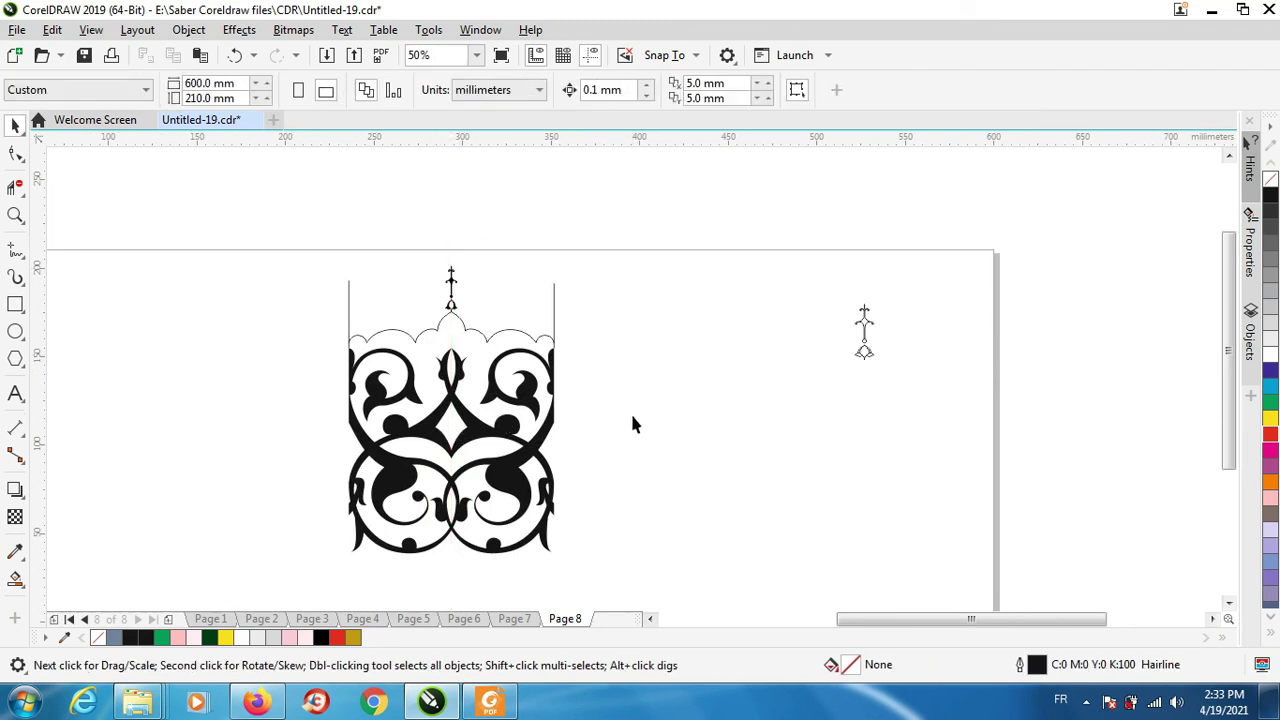
scroll(488, 305, "up", 1)
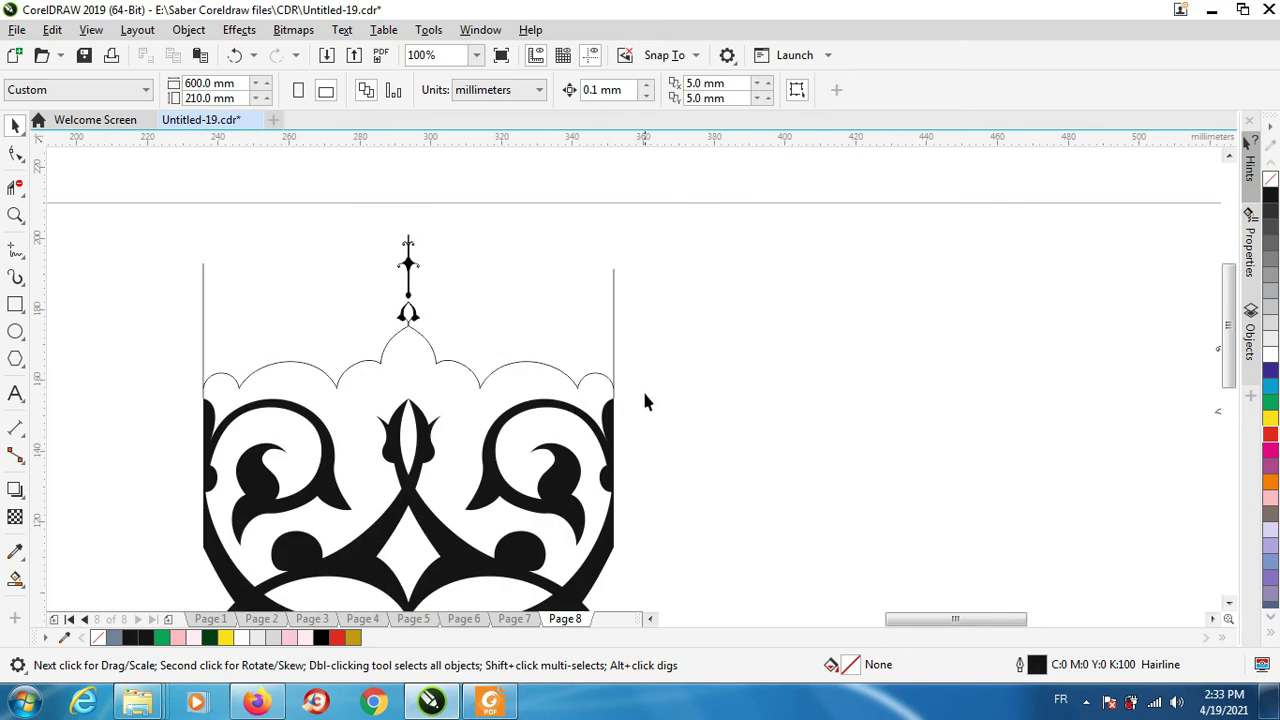
scroll(647, 404, "down", 1)
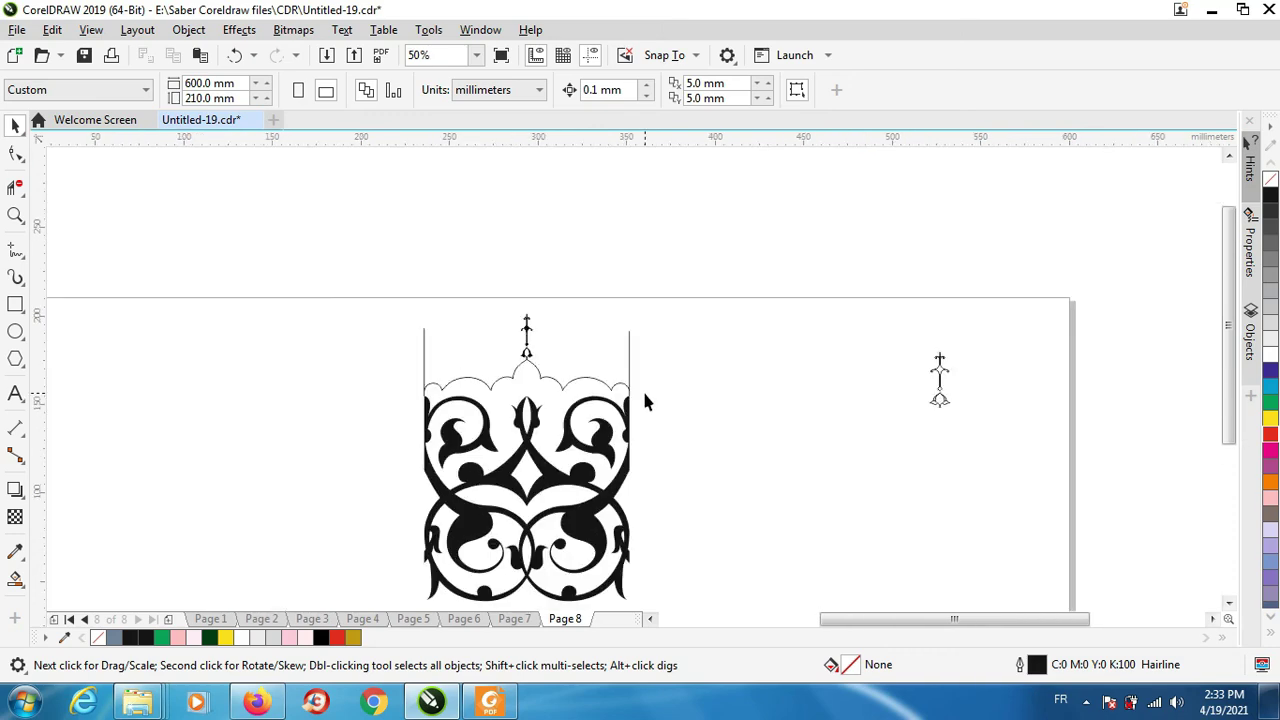